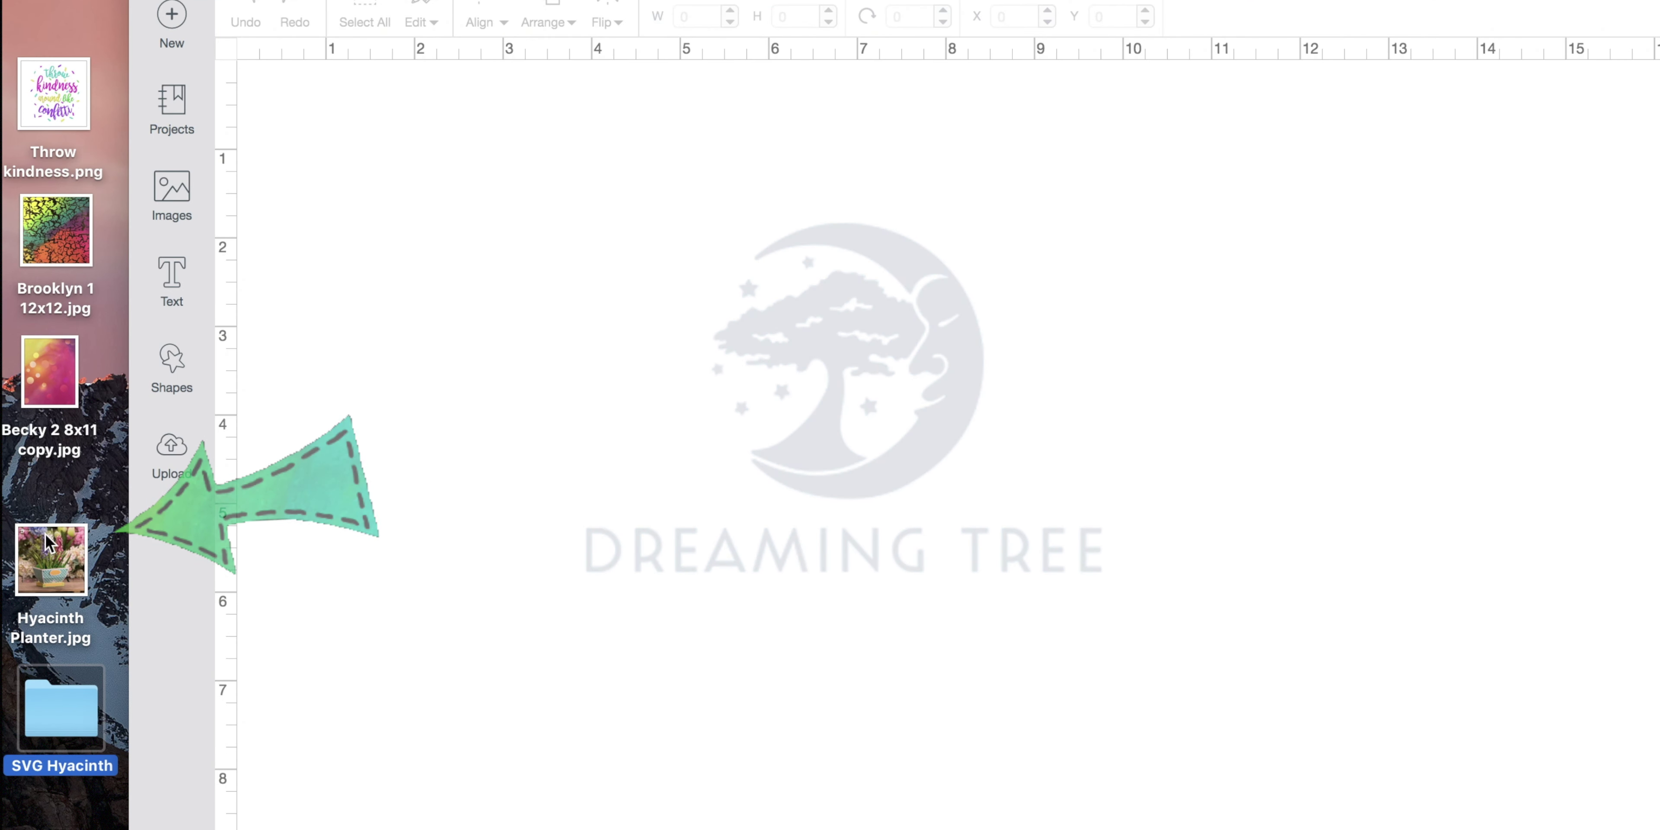
Step: Preview the Hyacinth Planter photo and look through the SVG Hyacinth folder on the desktop
left_click(41, 561)
double_click(66, 559)
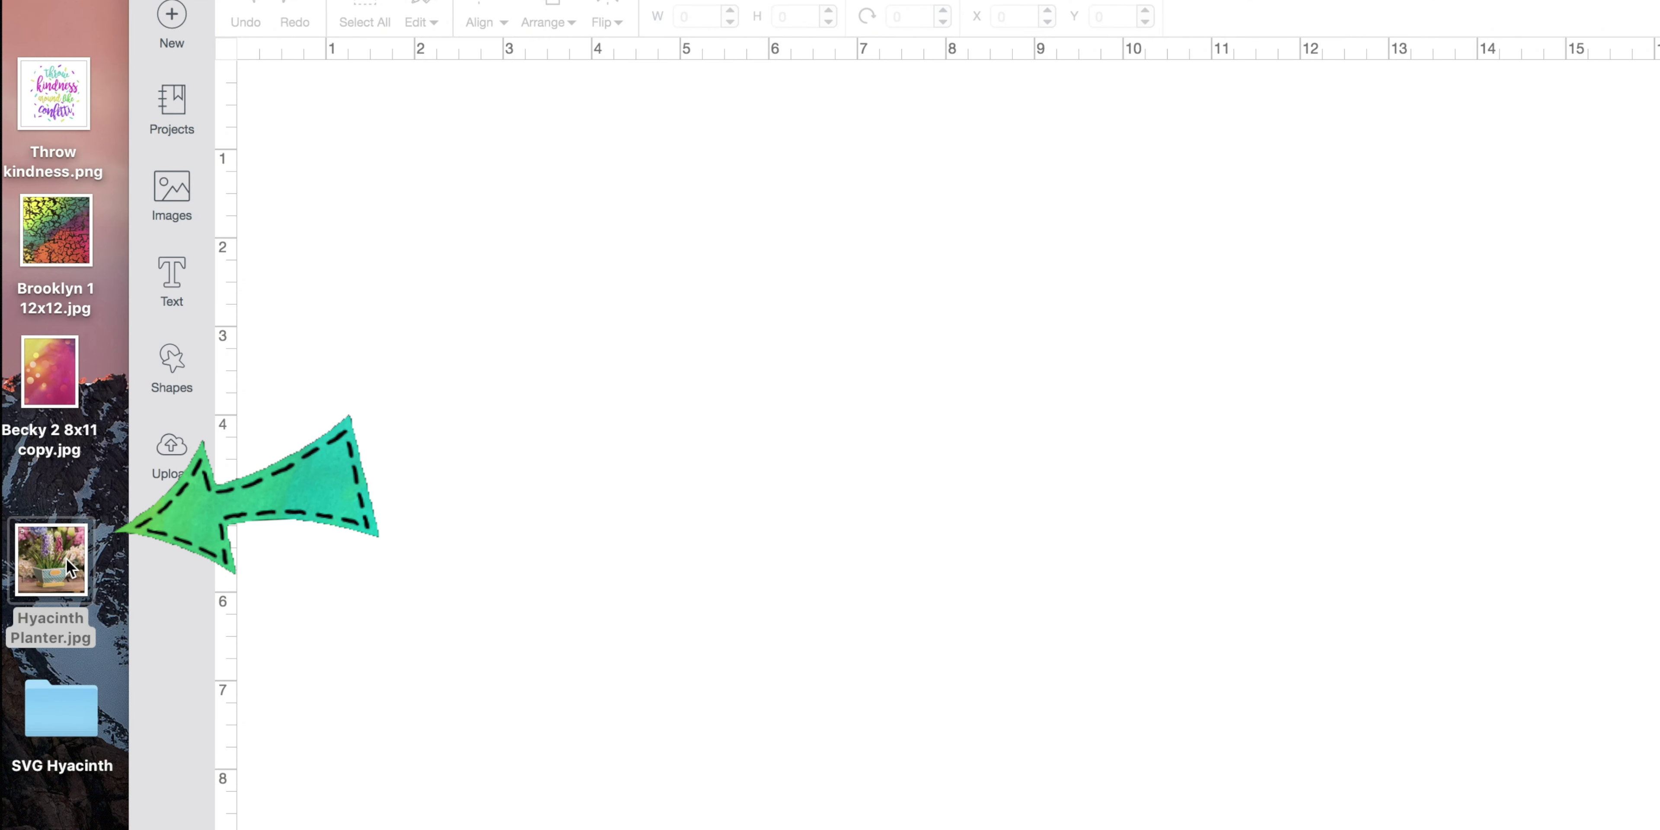
left_click(68, 230)
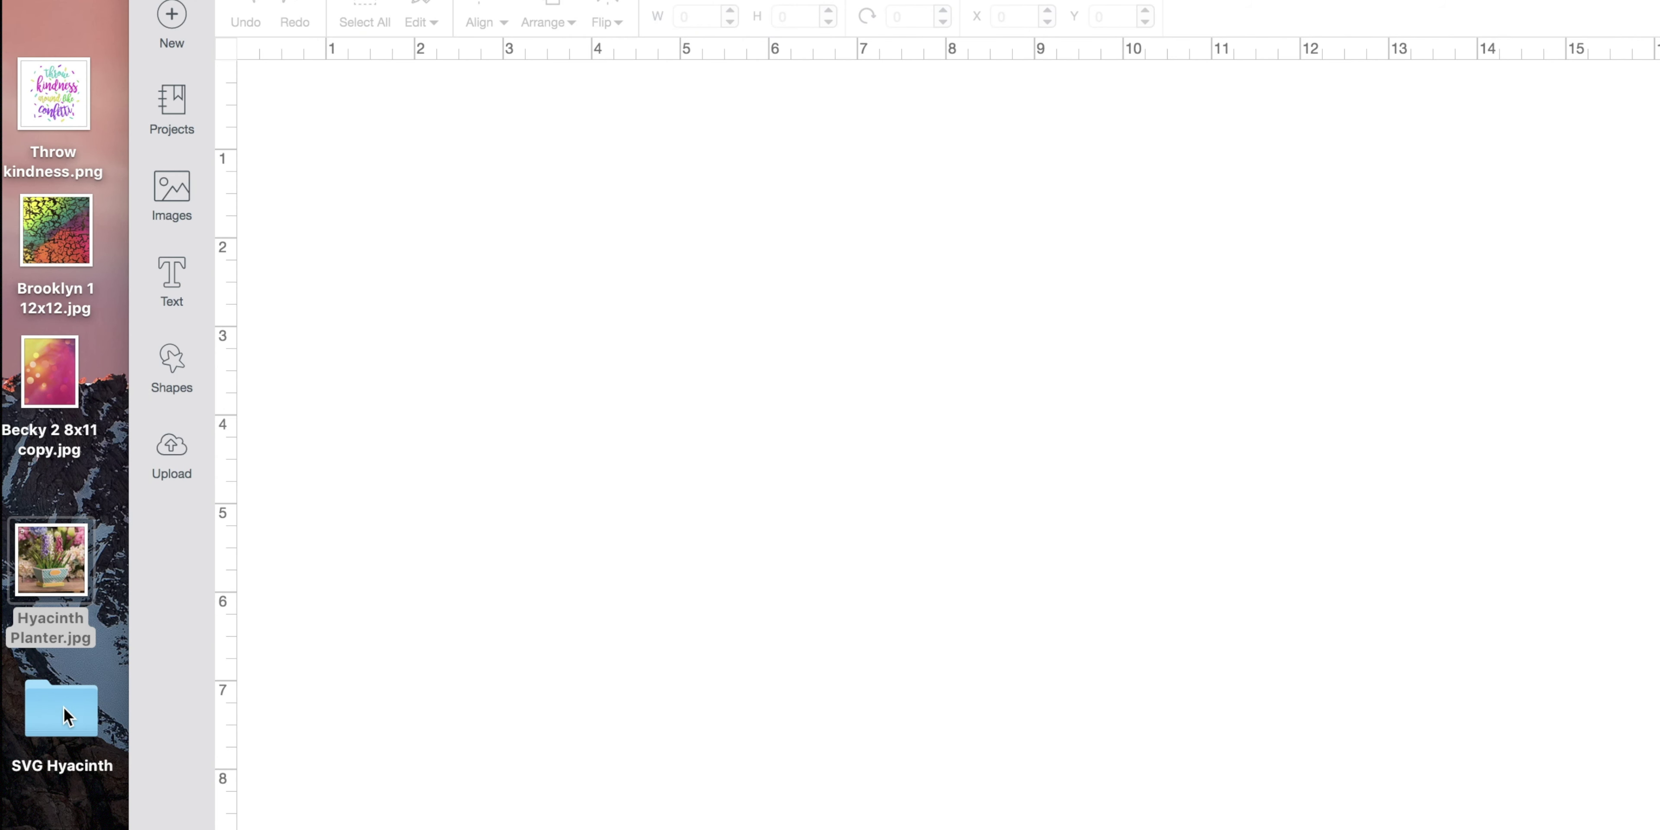
double_click(64, 715)
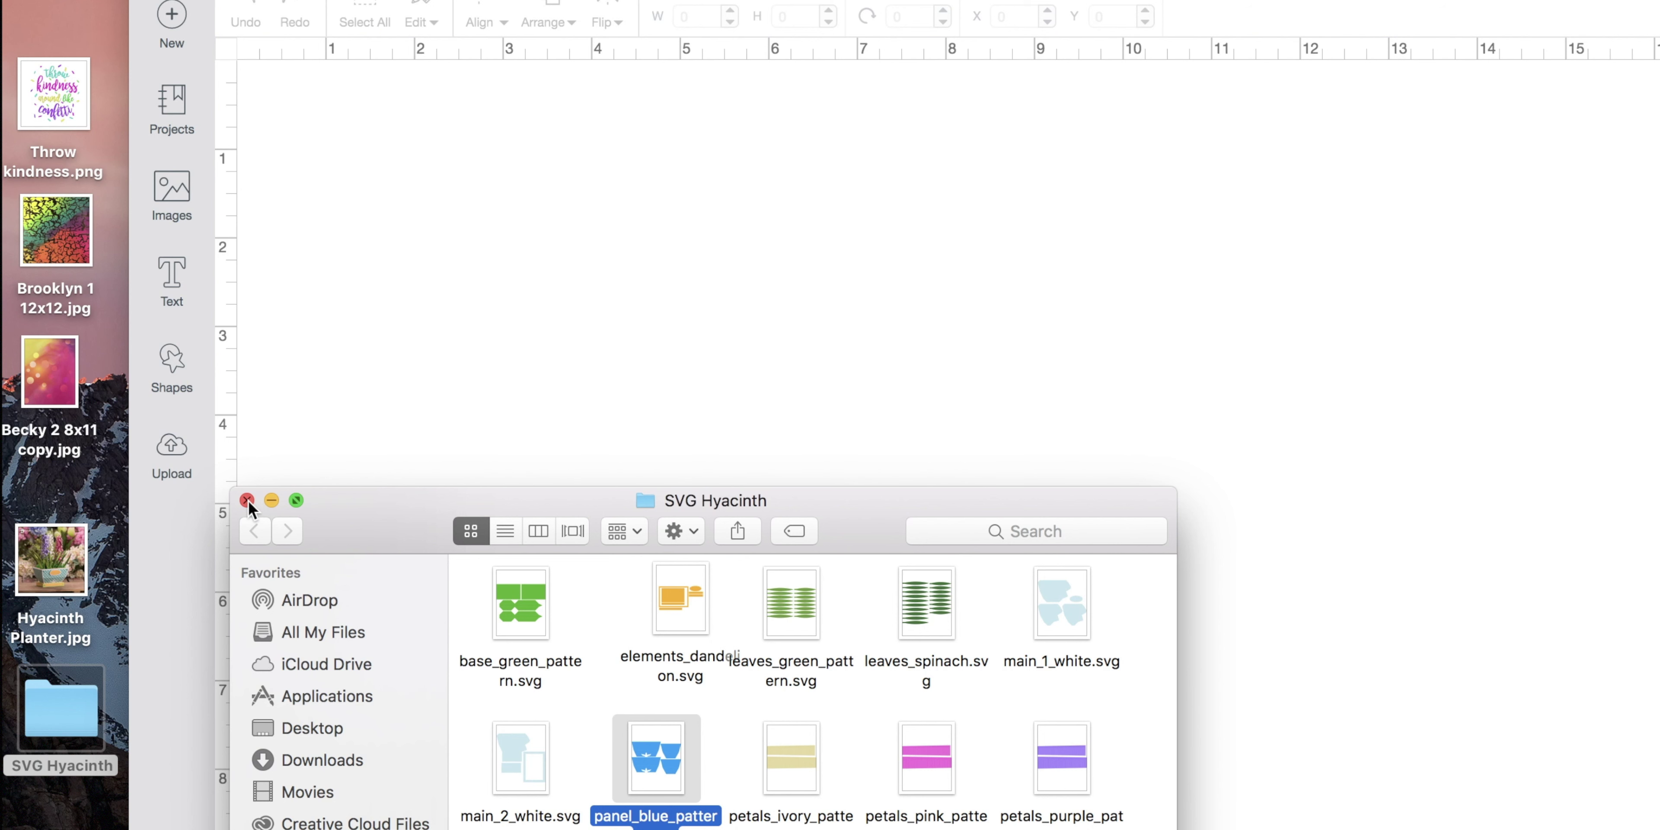
left_click(247, 501)
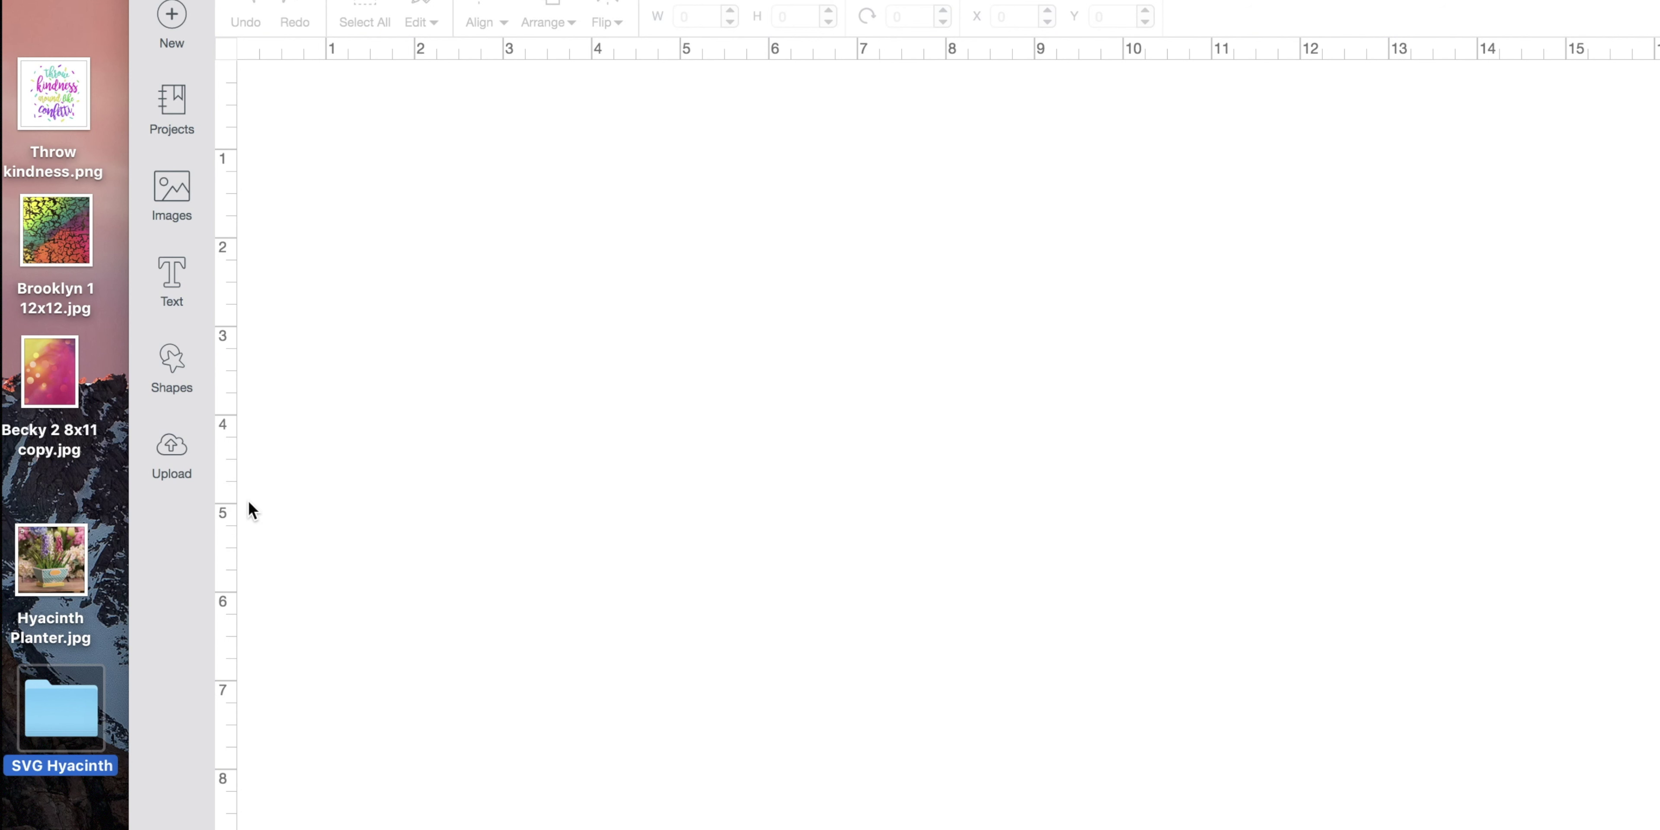
Step: Upload panel_blue_pattern.svg with 'Hyacinth' added to the start of its image name
left_click(176, 449)
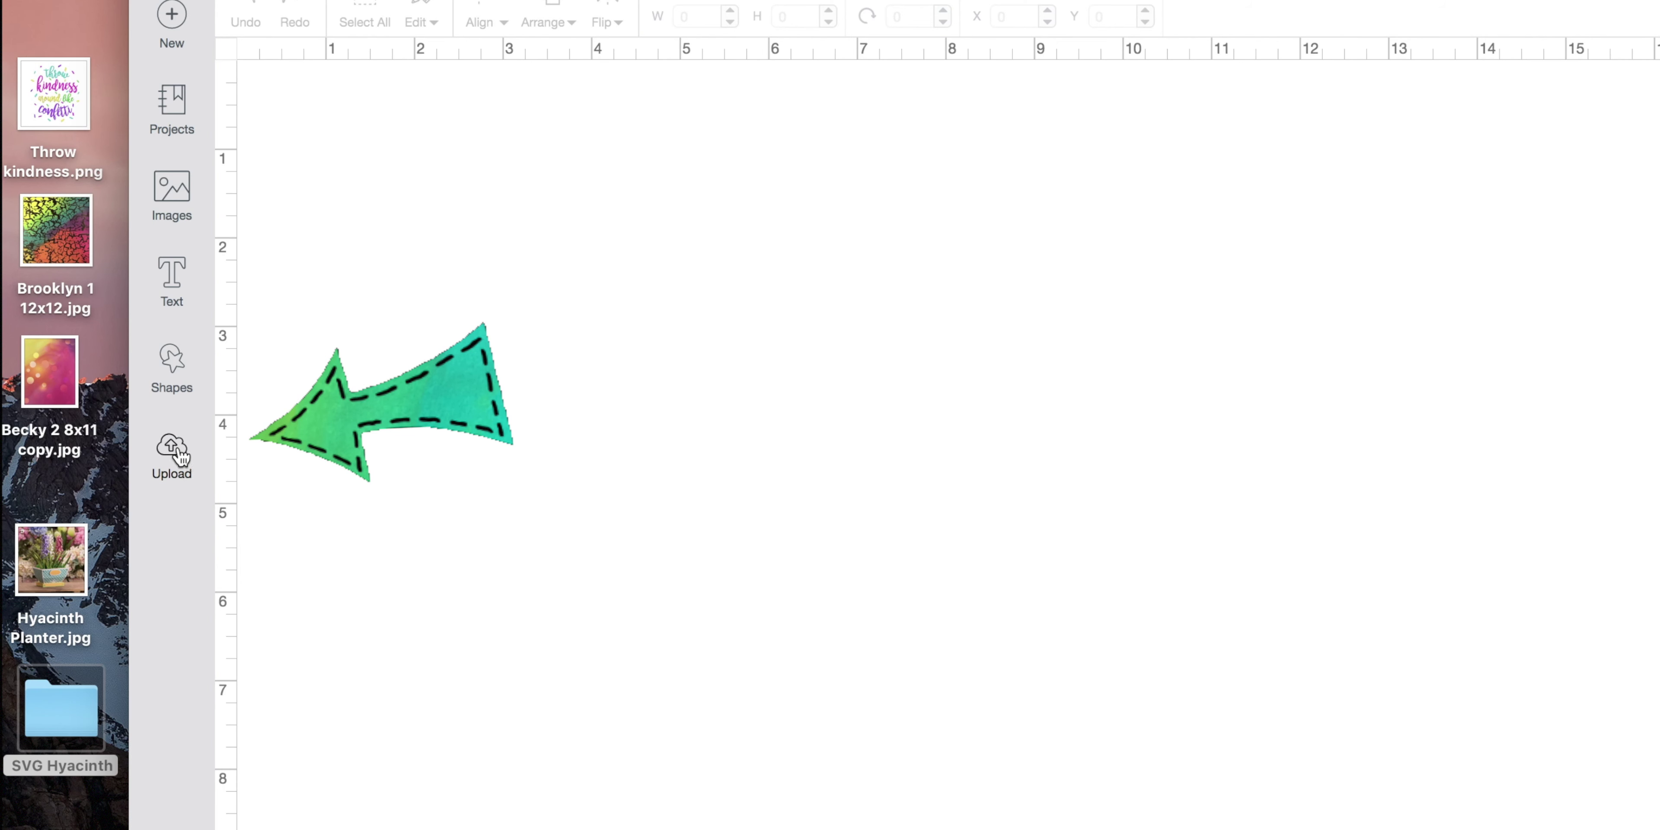
left_click(178, 451)
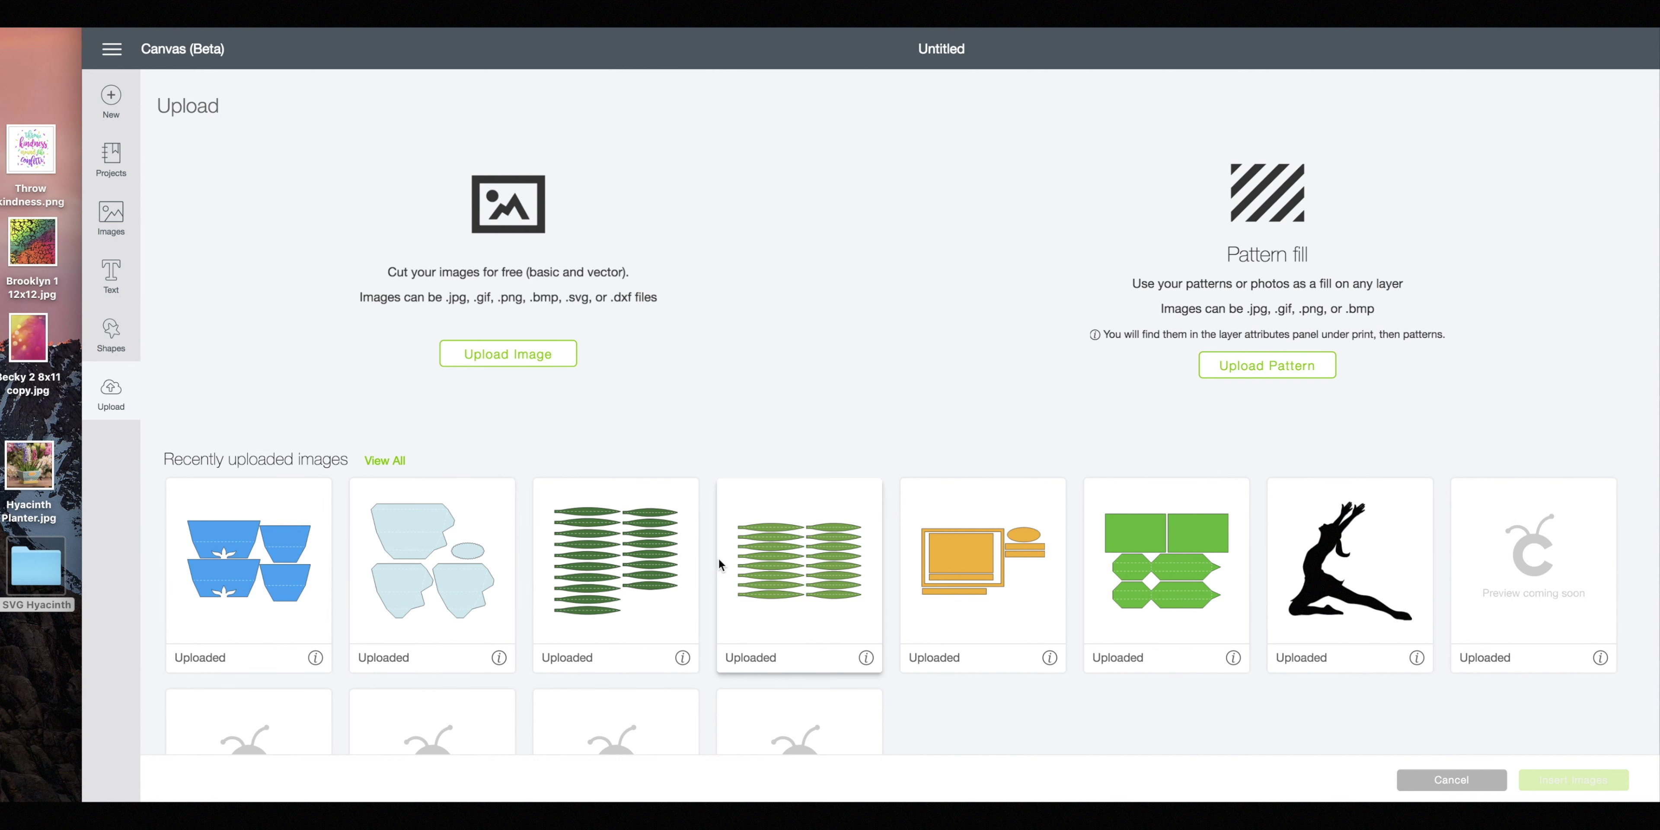
left_click(501, 361)
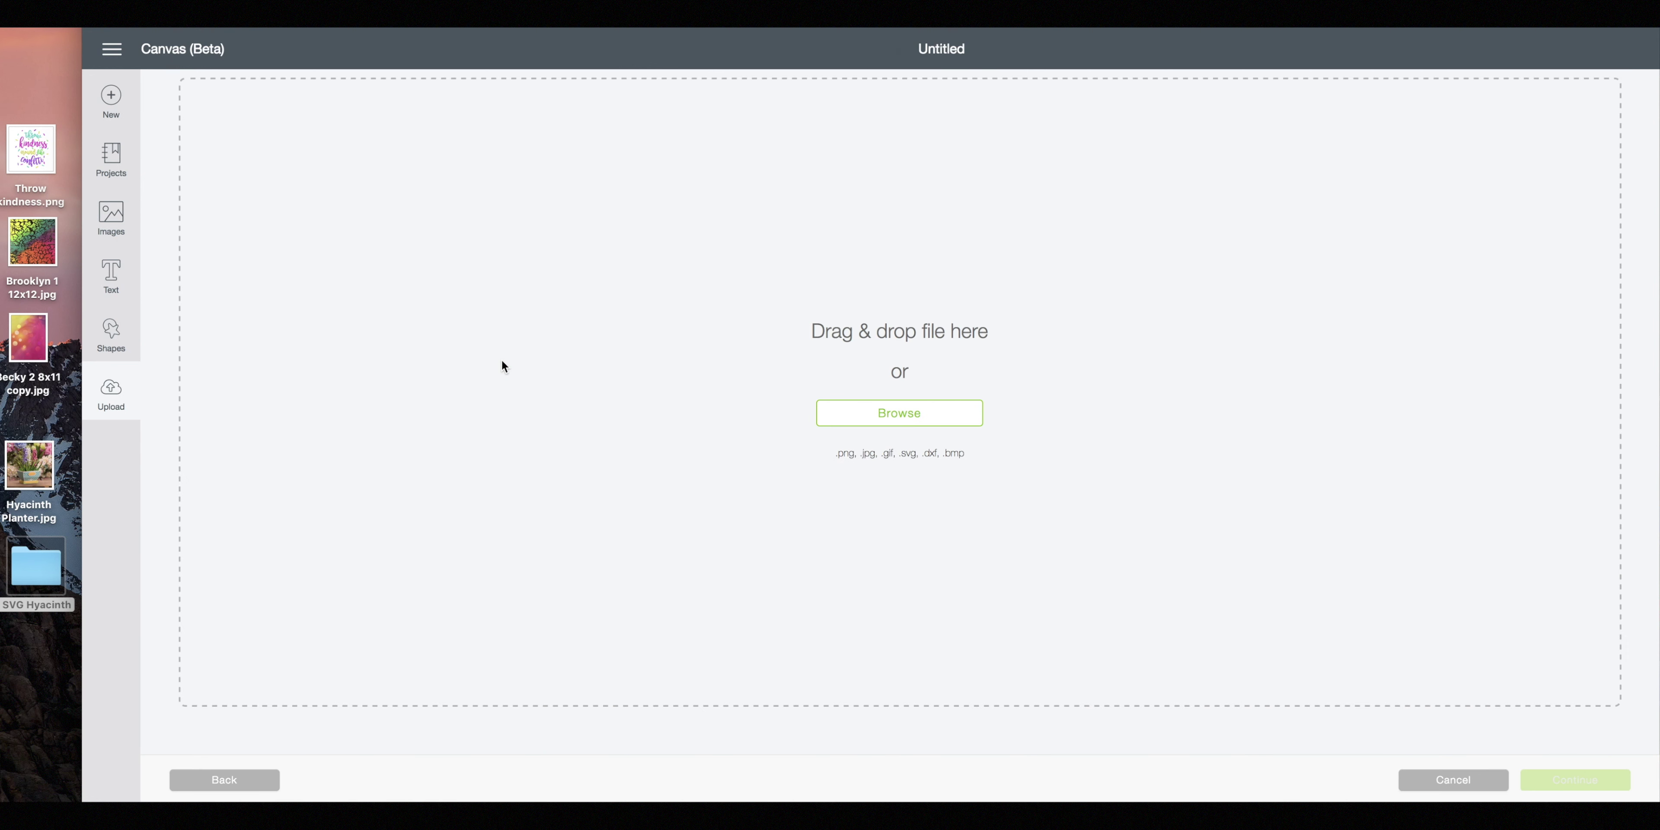
double_click(35, 567)
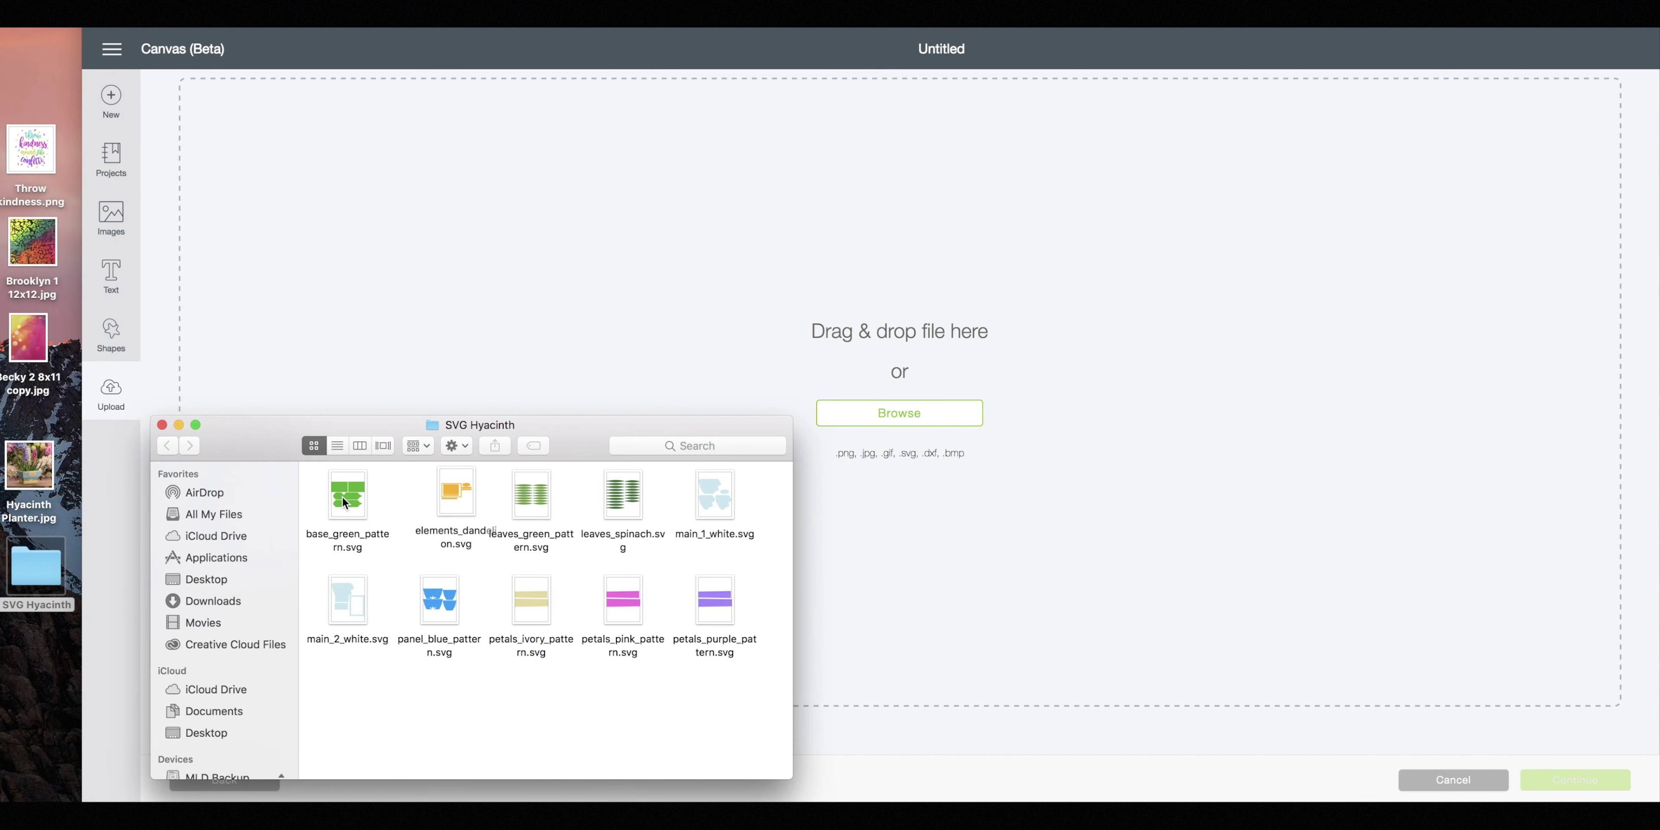
left_click_drag(438, 600, 908, 404)
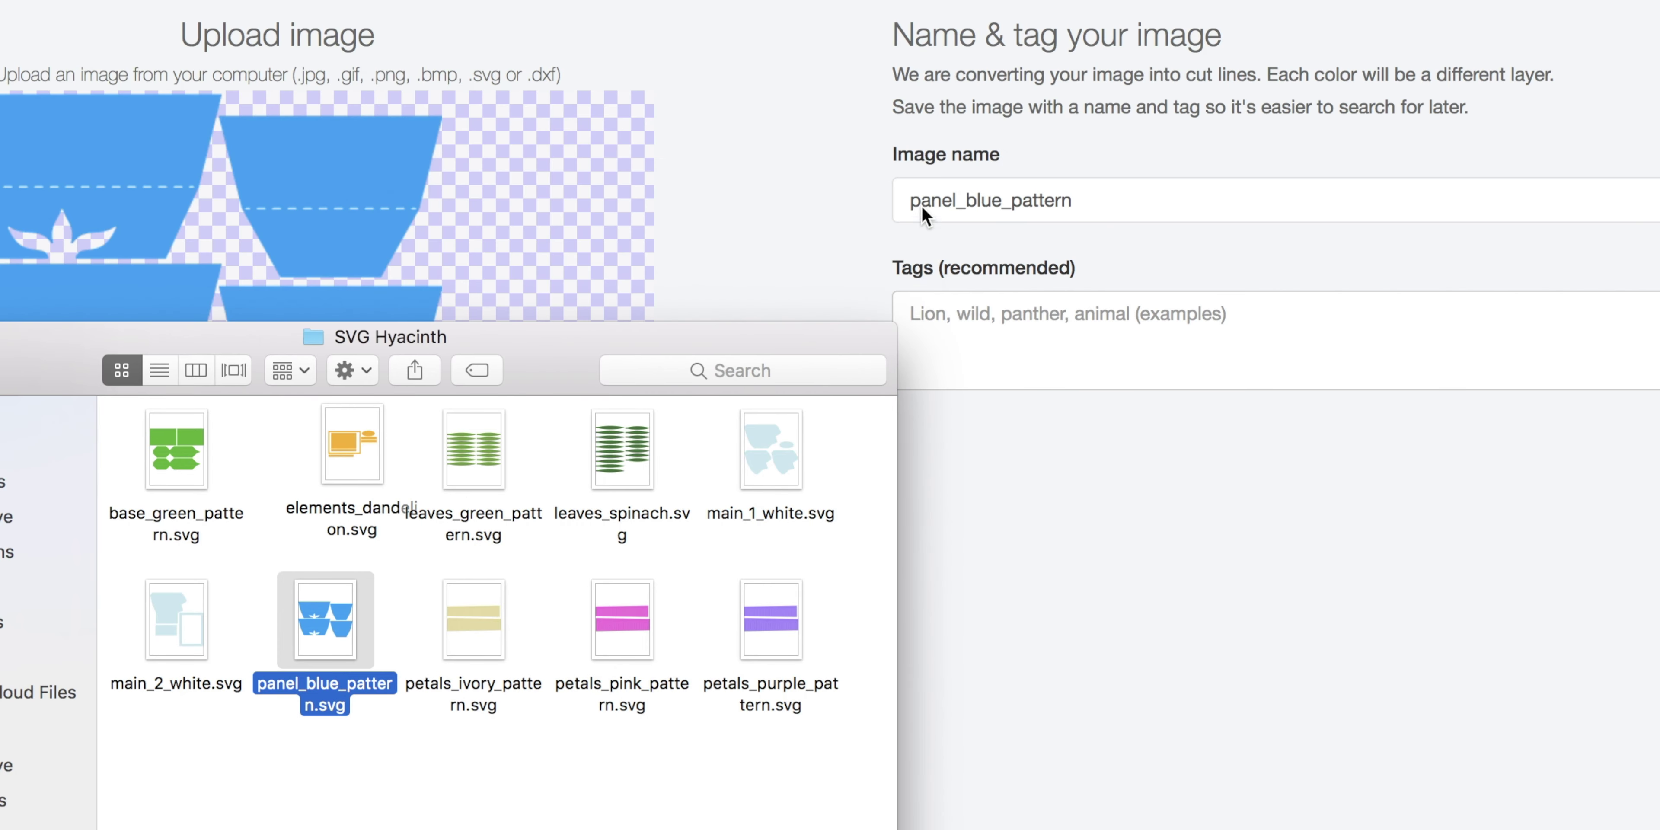
left_click(914, 199)
left_click(912, 201)
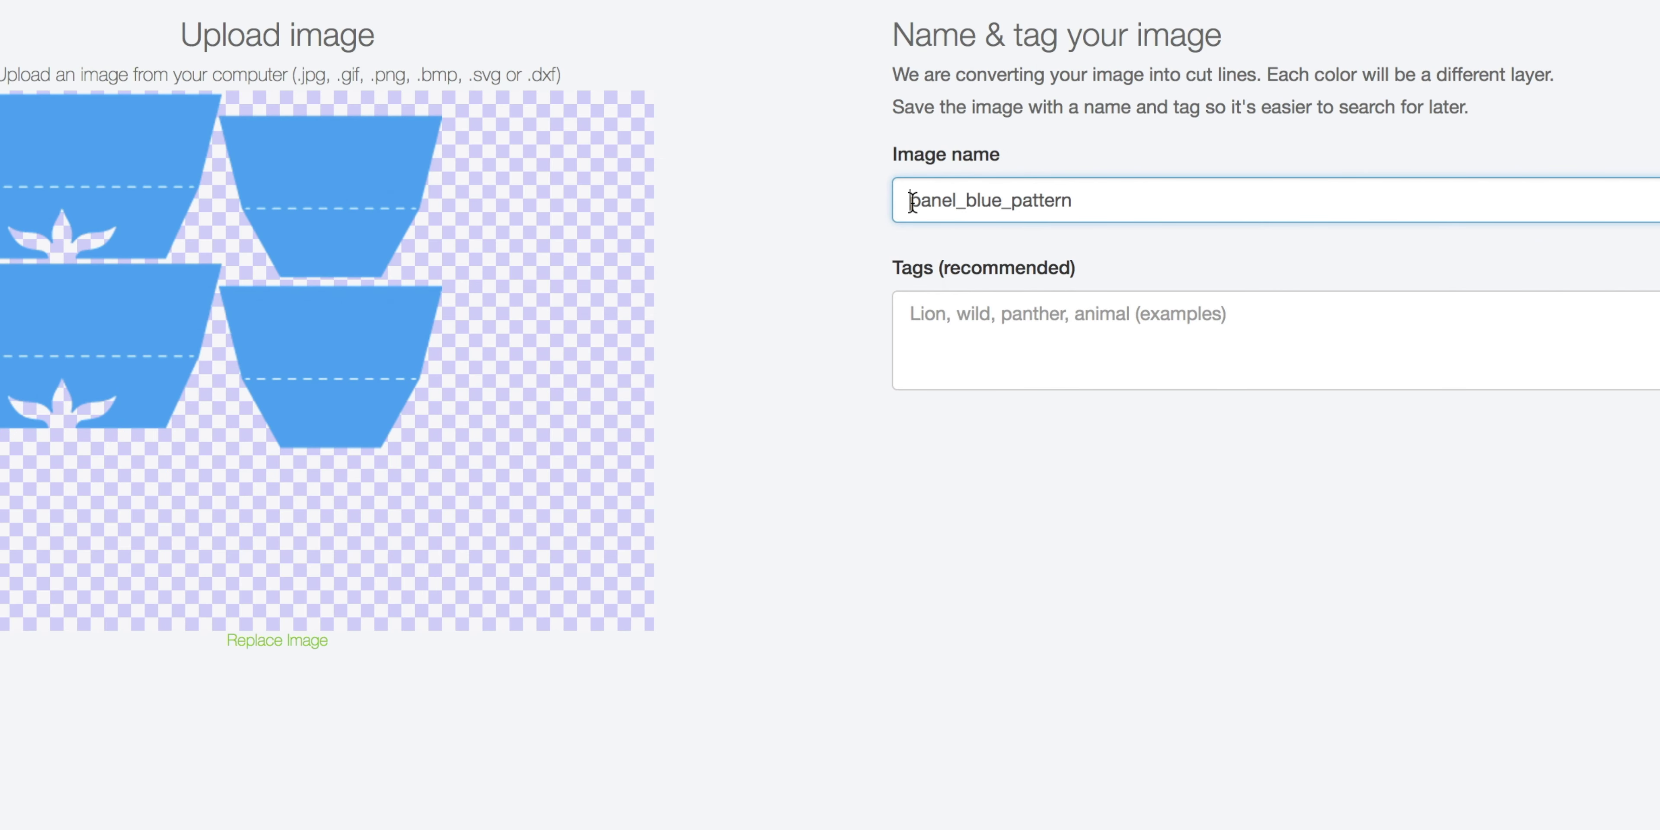
type("Hyacinth")
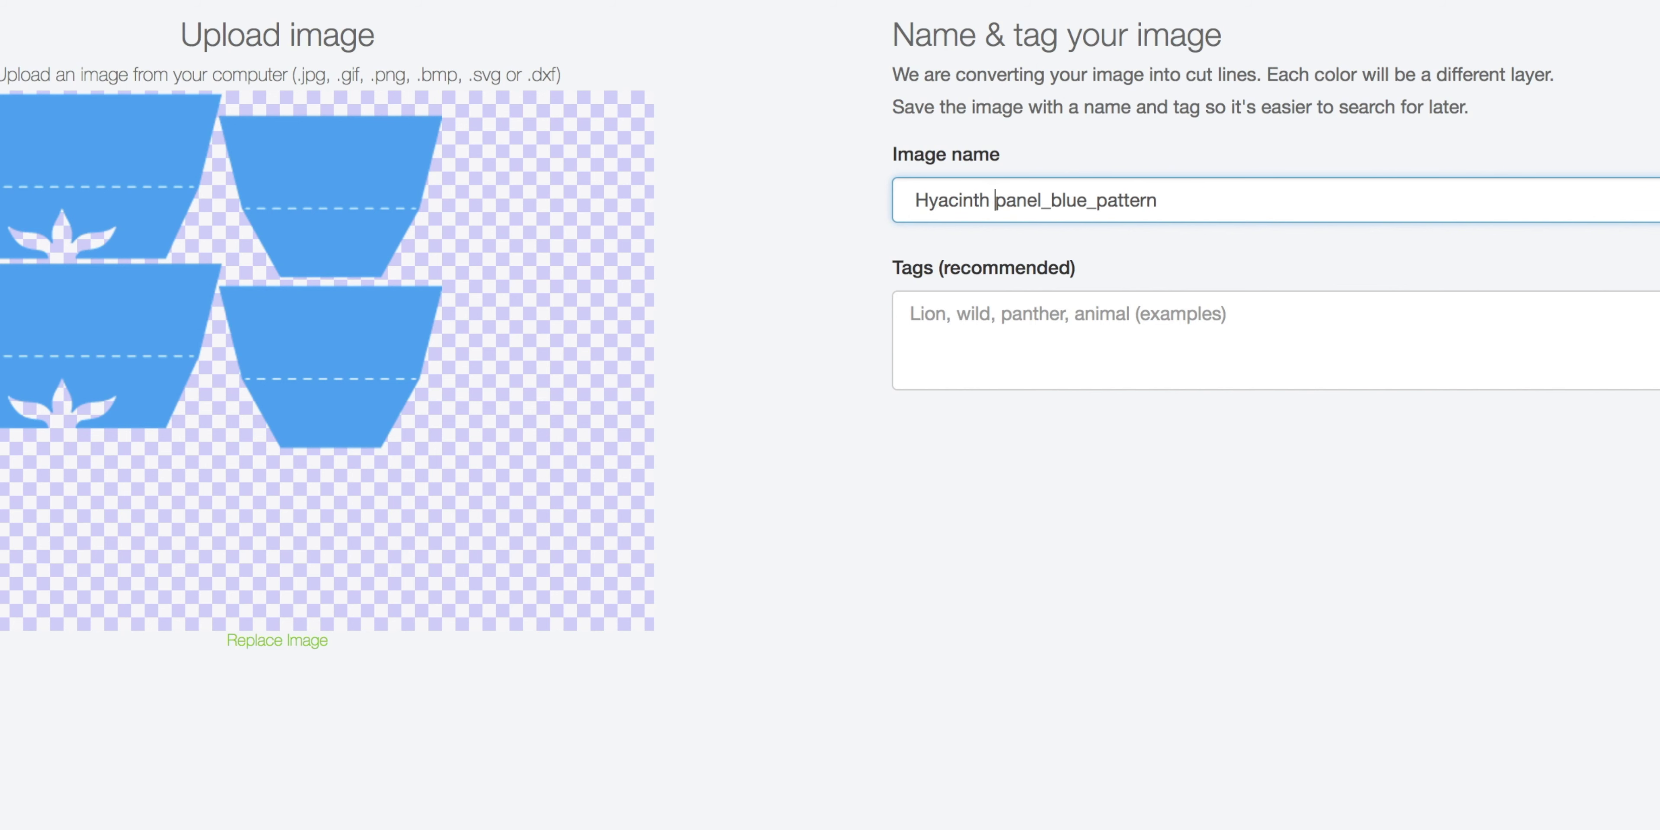
left_click(1593, 789)
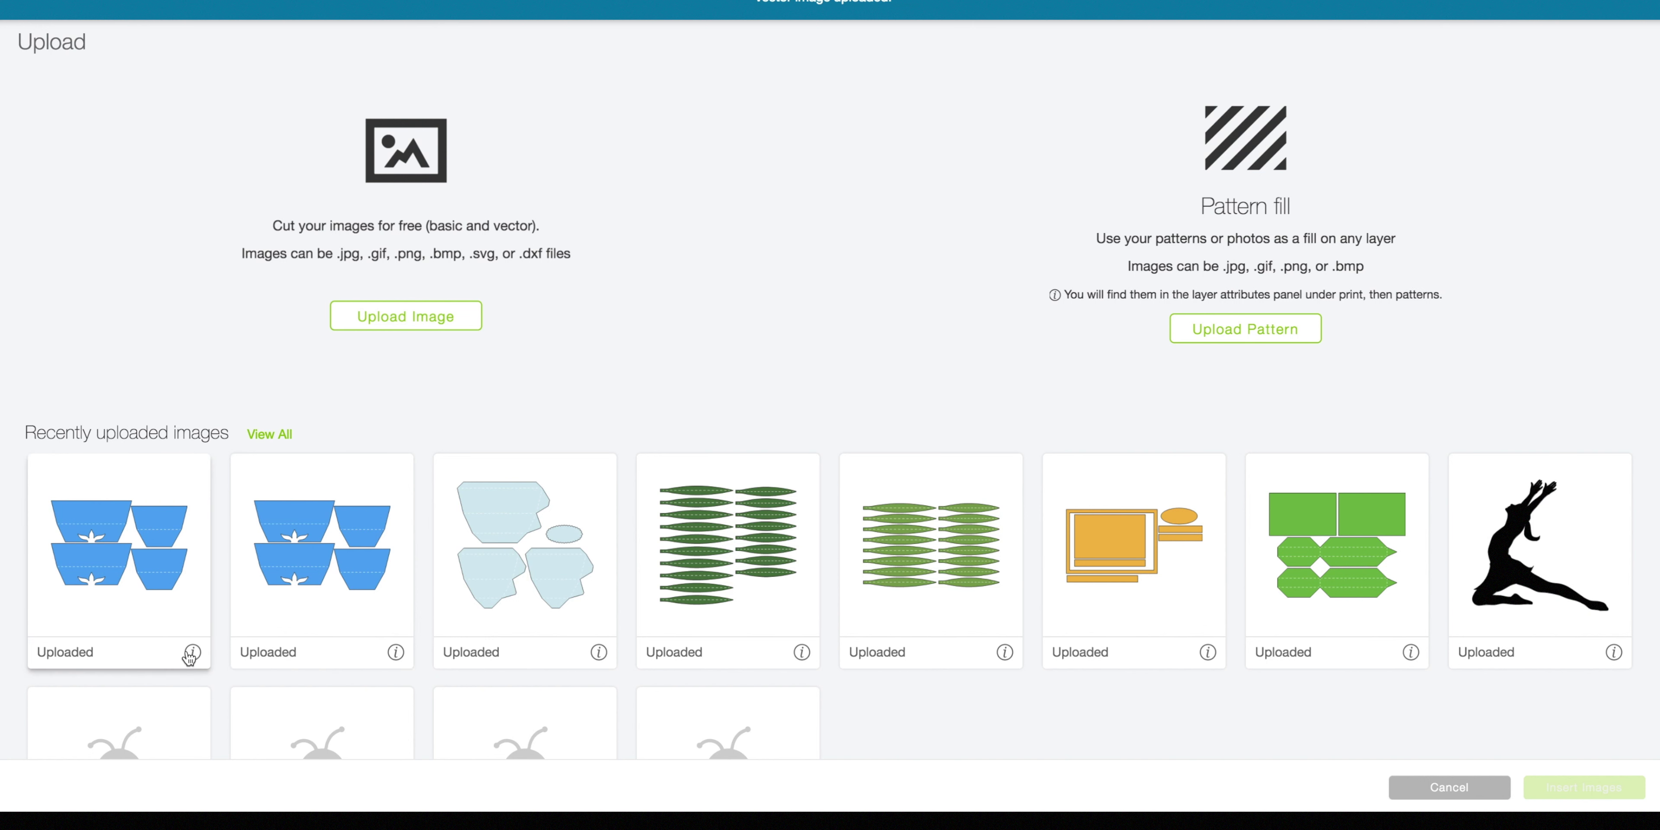
Step: Delete the duplicate 'Hyacinth panel_blue_pattern' upload from the recent uploads
mouse_move(193, 624)
left_click(120, 522)
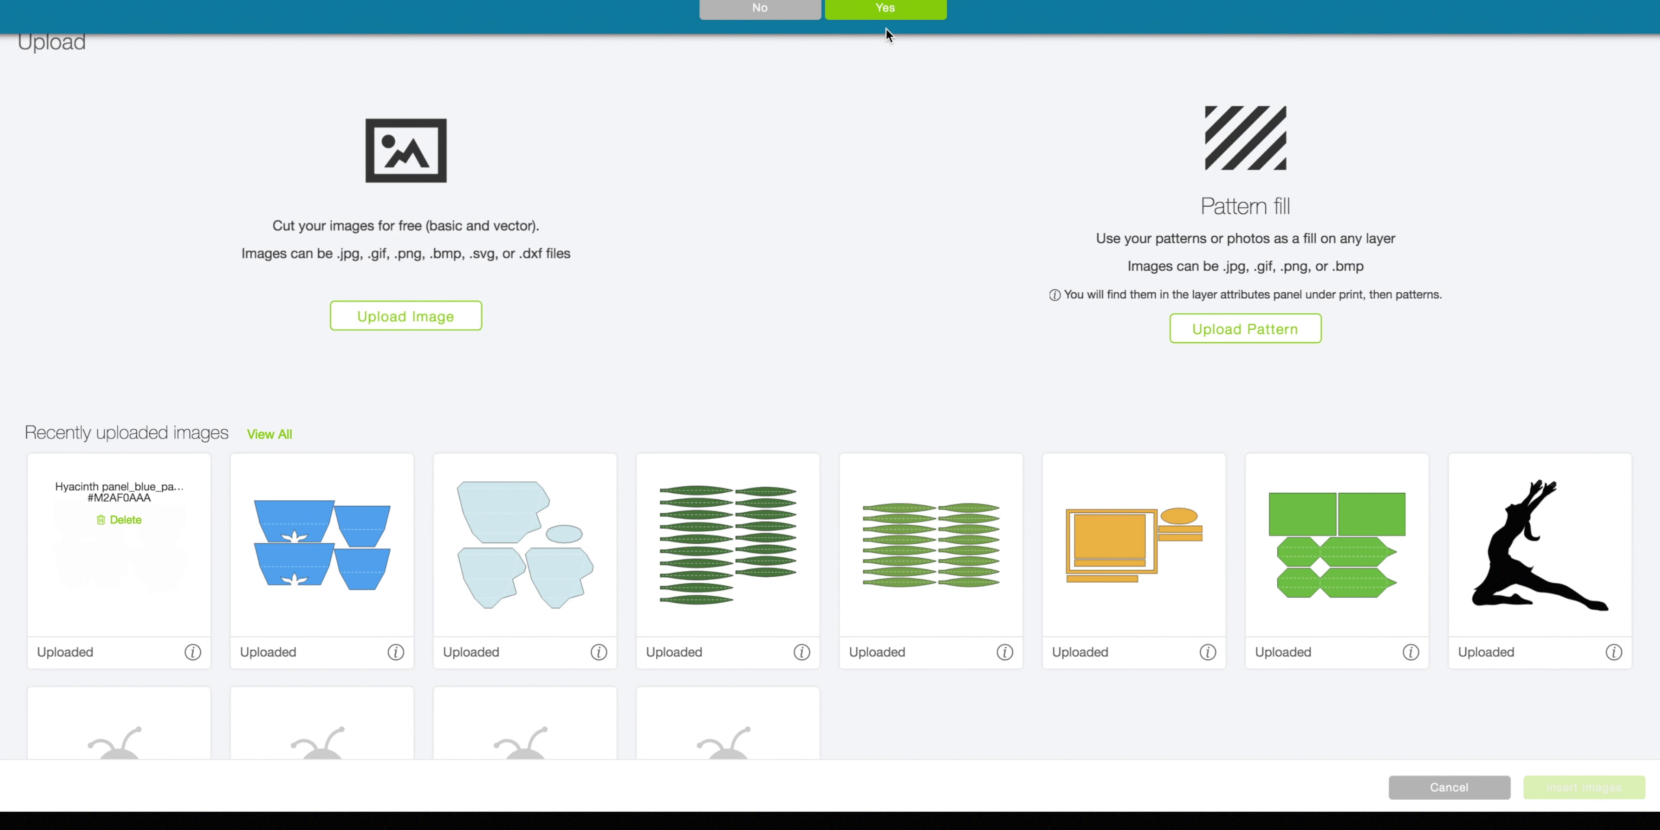
left_click(867, 10)
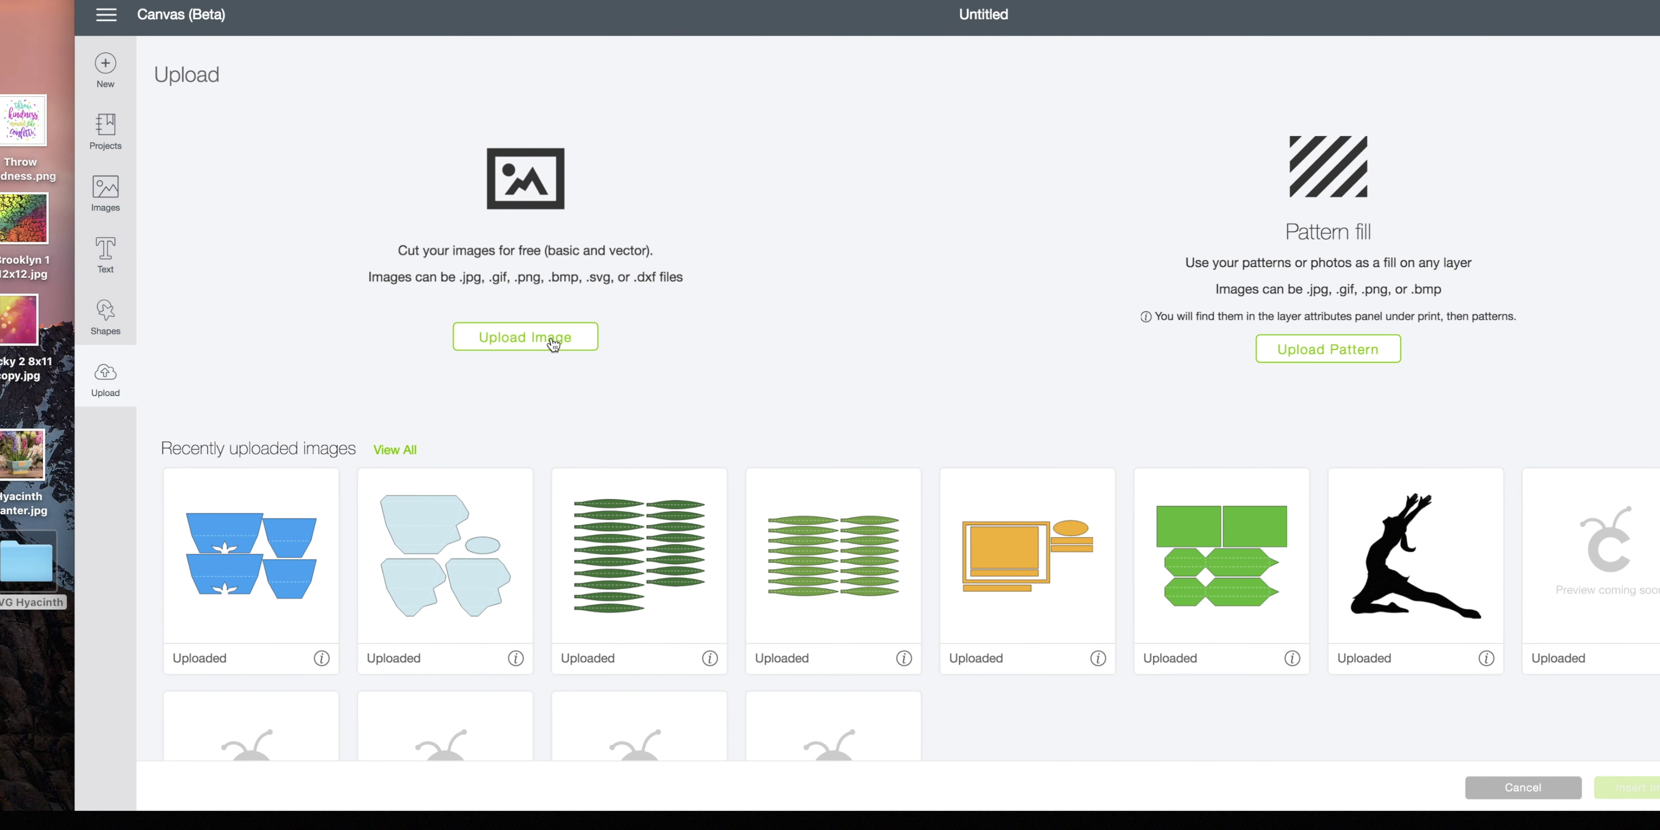
Step: Upload petals_ivory_pattern.svg with 'Hyacinth' added to the start of its image name
left_click(552, 342)
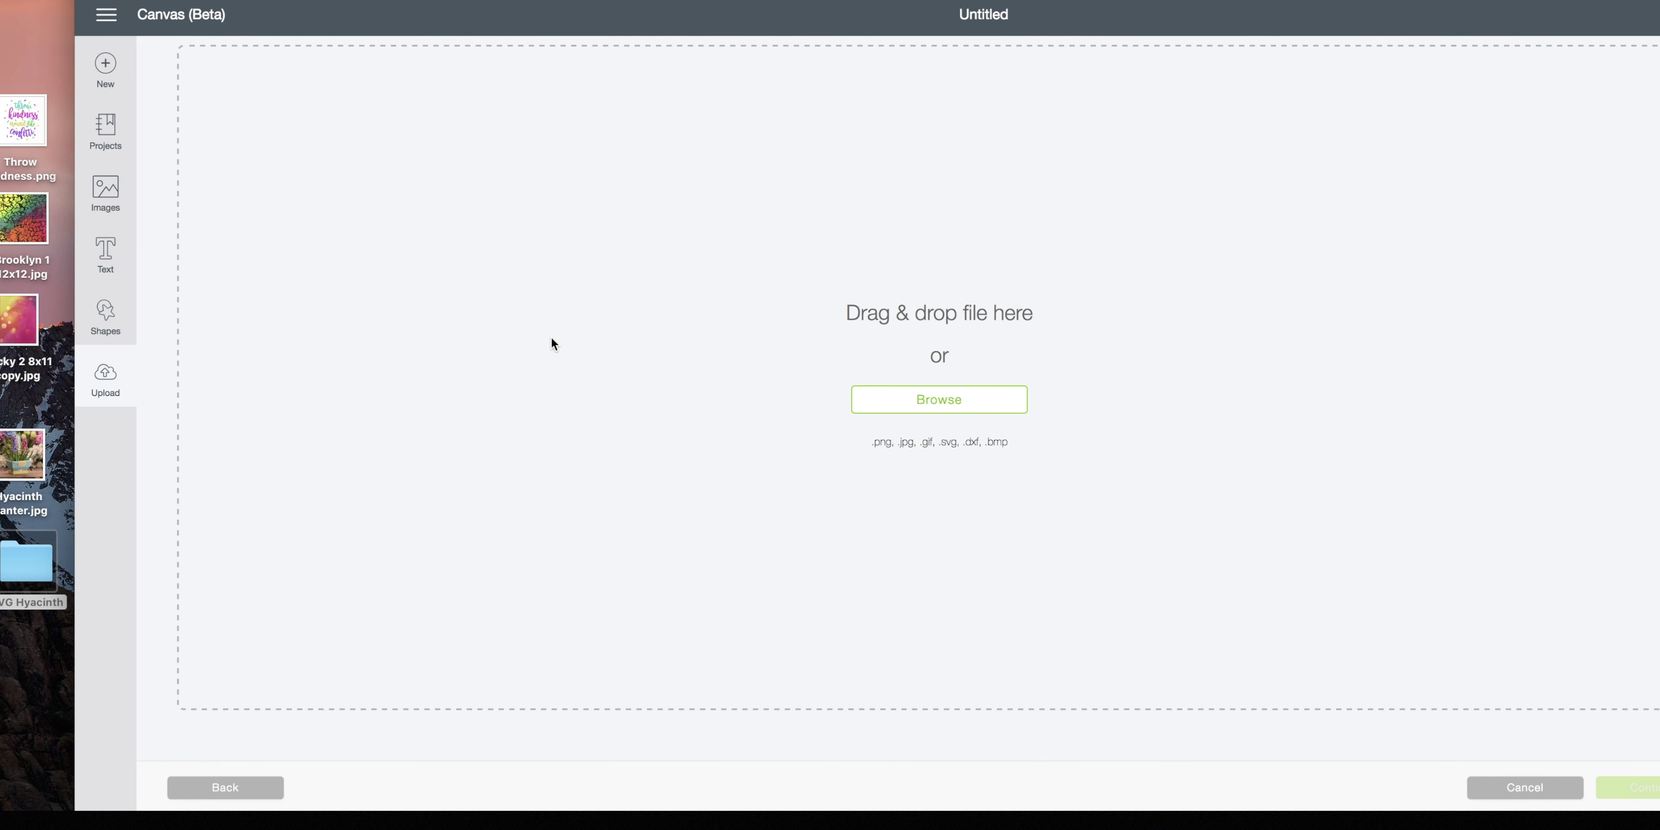
double_click(30, 575)
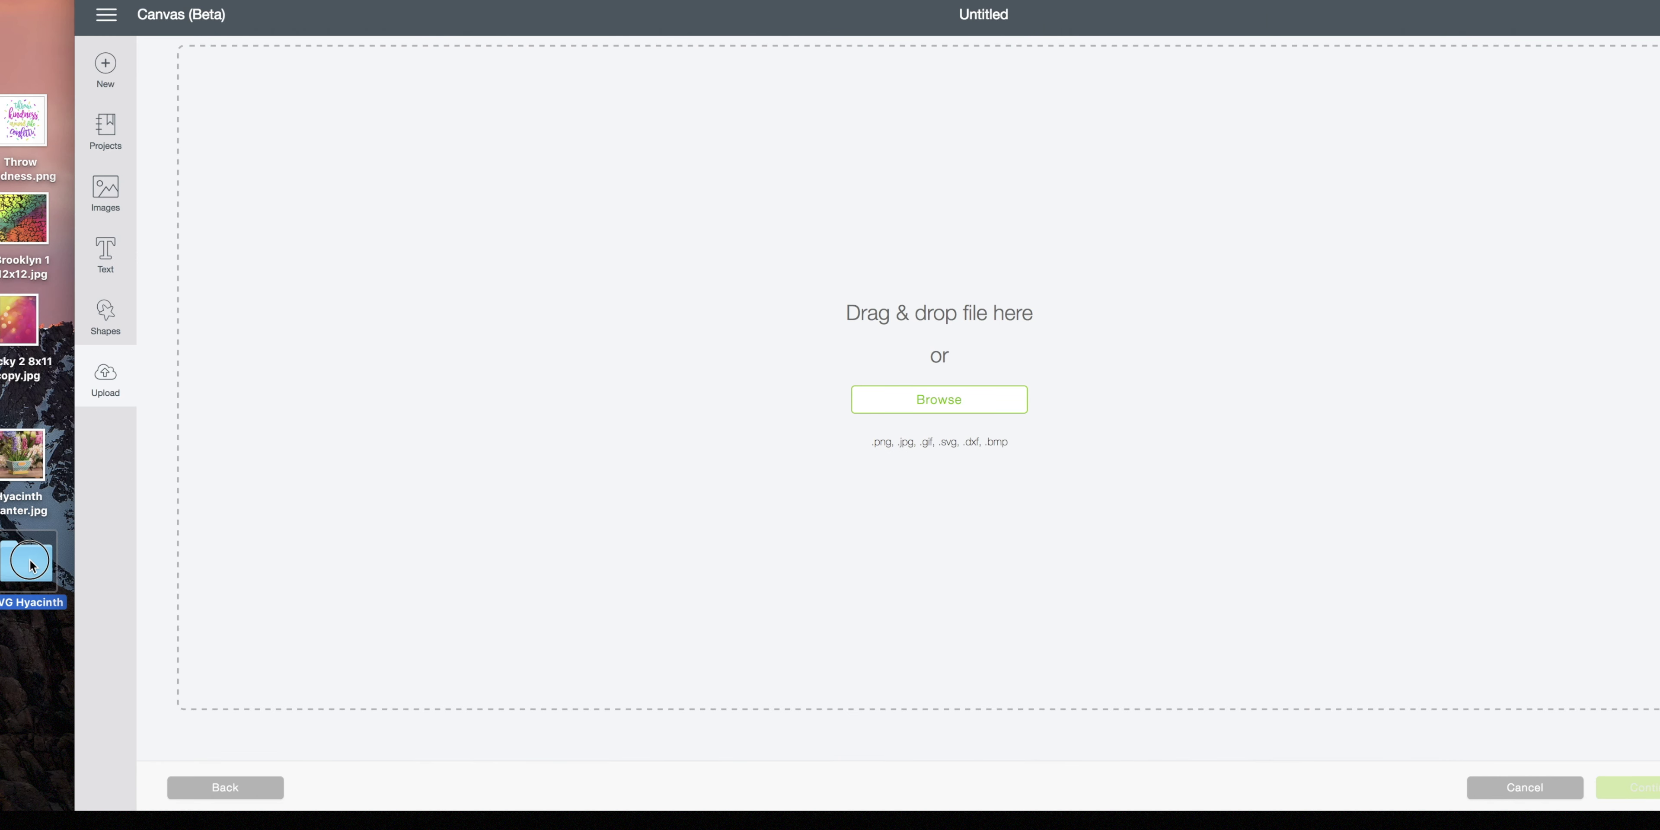
left_click(556, 604)
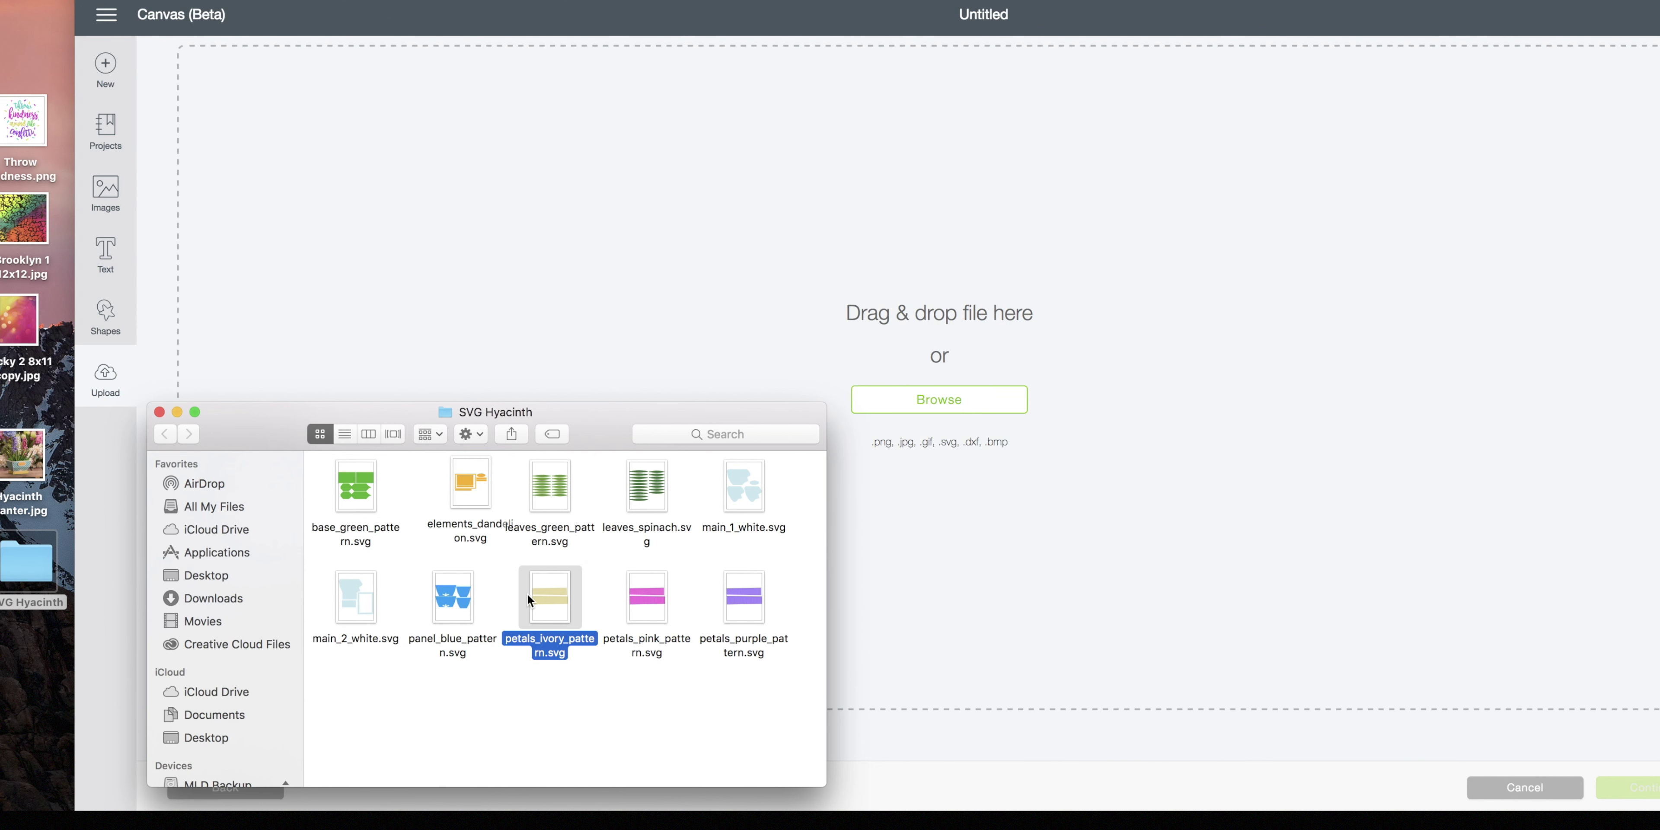
left_click_drag(528, 594, 931, 274)
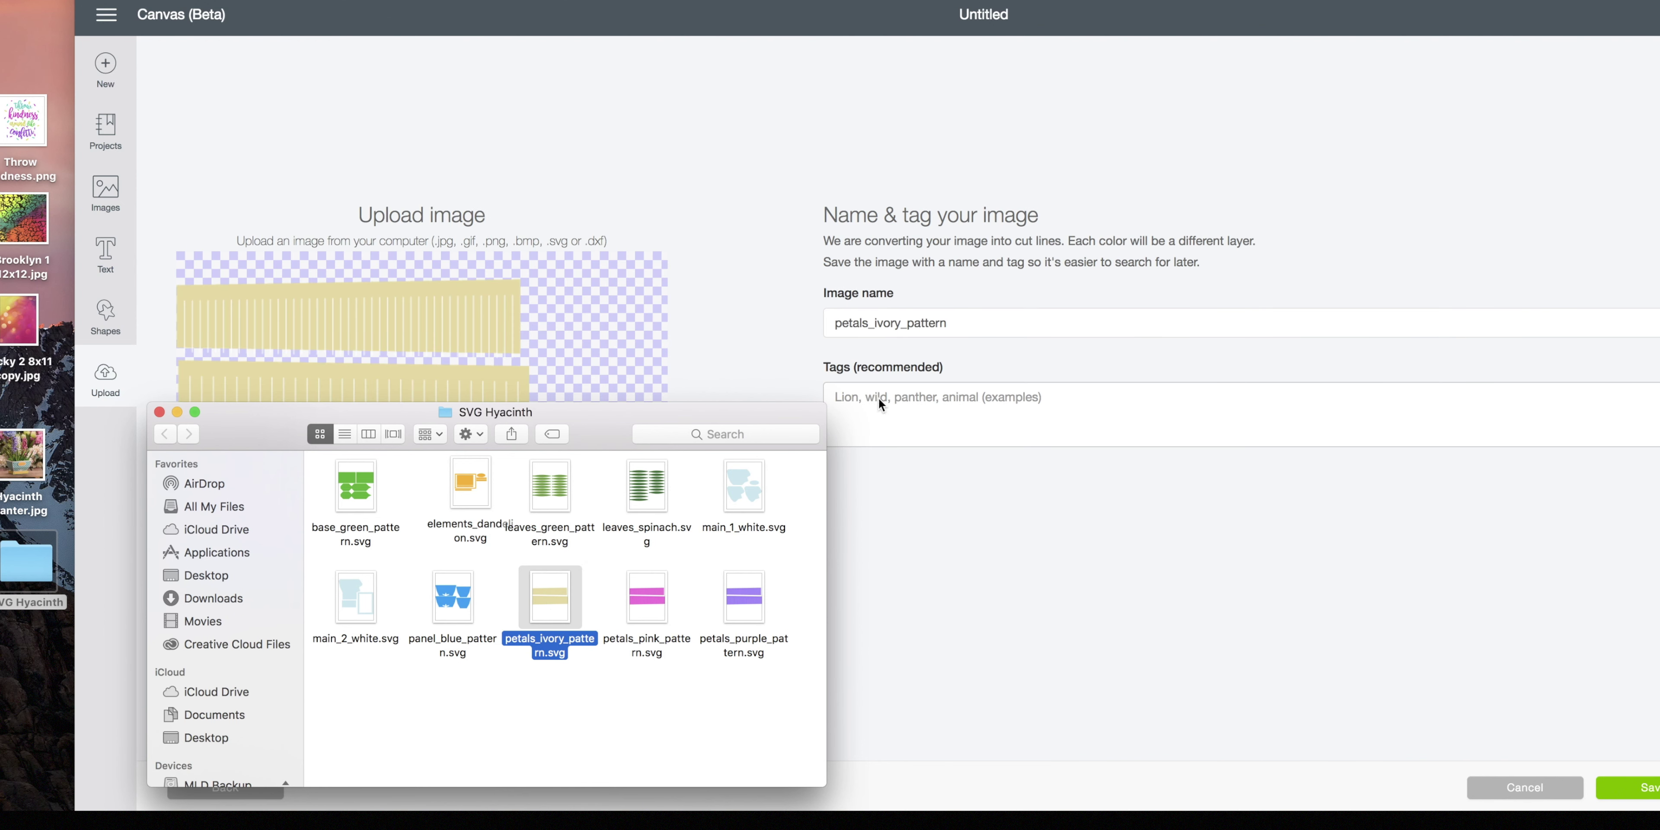
left_click(837, 324)
left_click(835, 322)
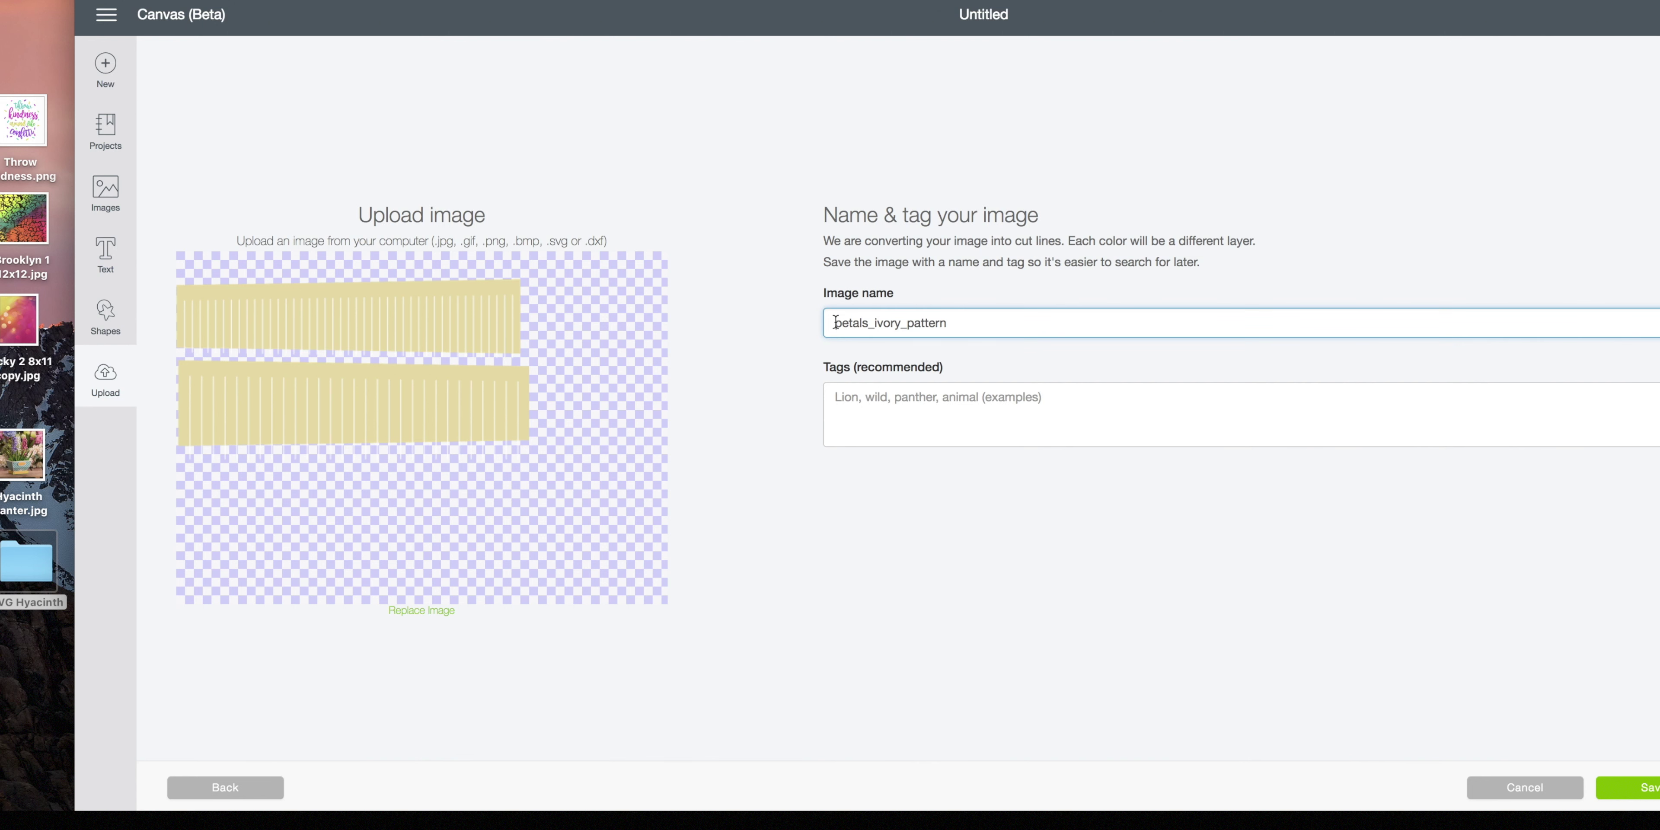
type("Hyacinth")
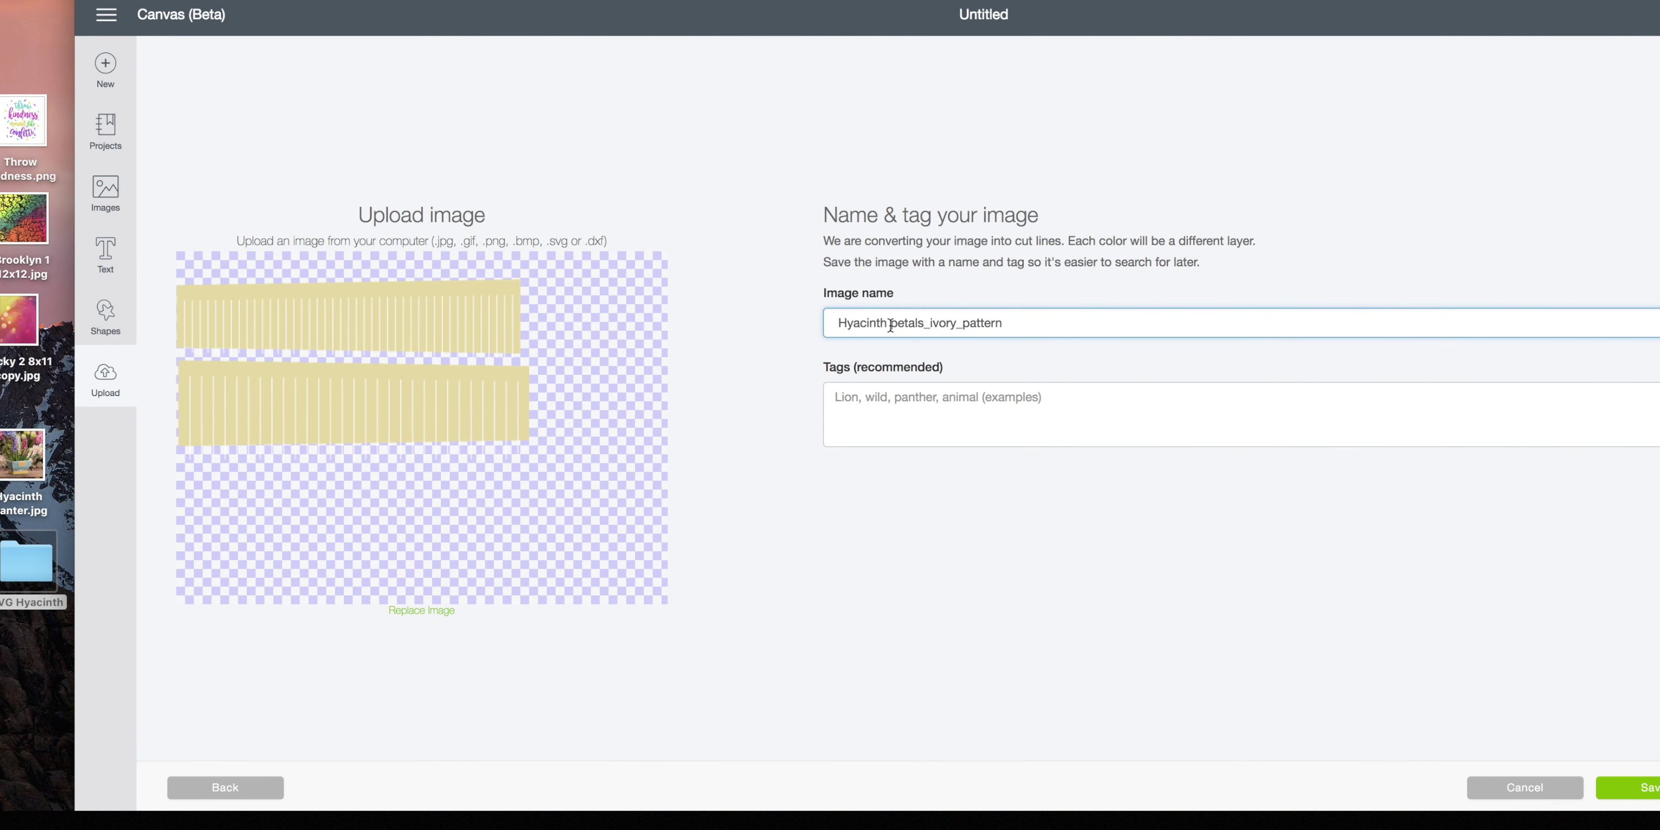
left_click(1651, 786)
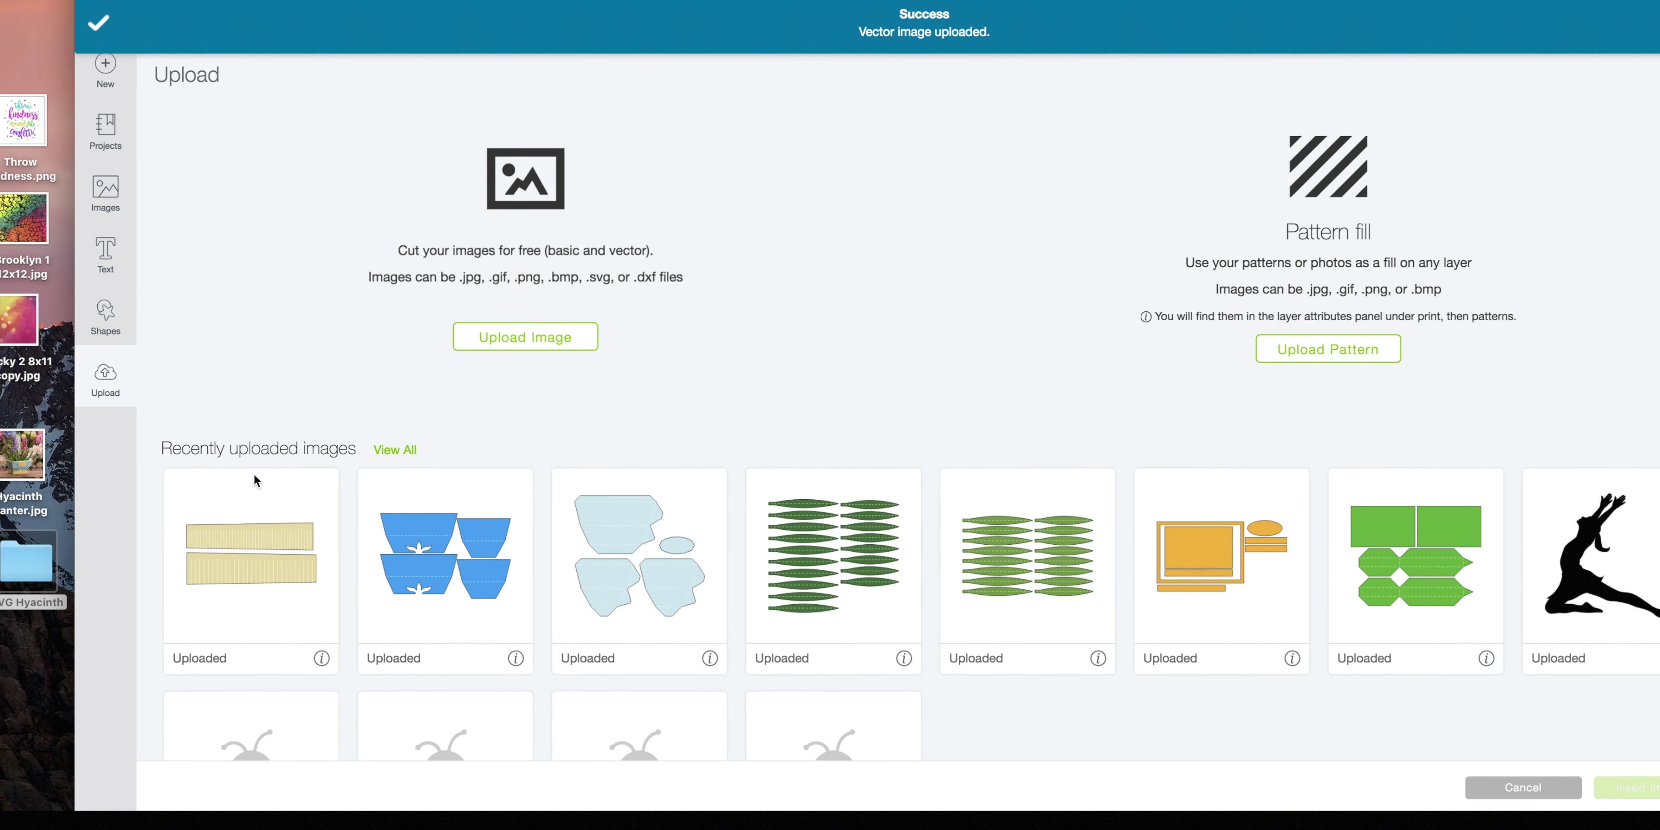
Step: Upload petals_pink_pattern.svg from the SVG Hyacinth folder and save it
left_click(538, 332)
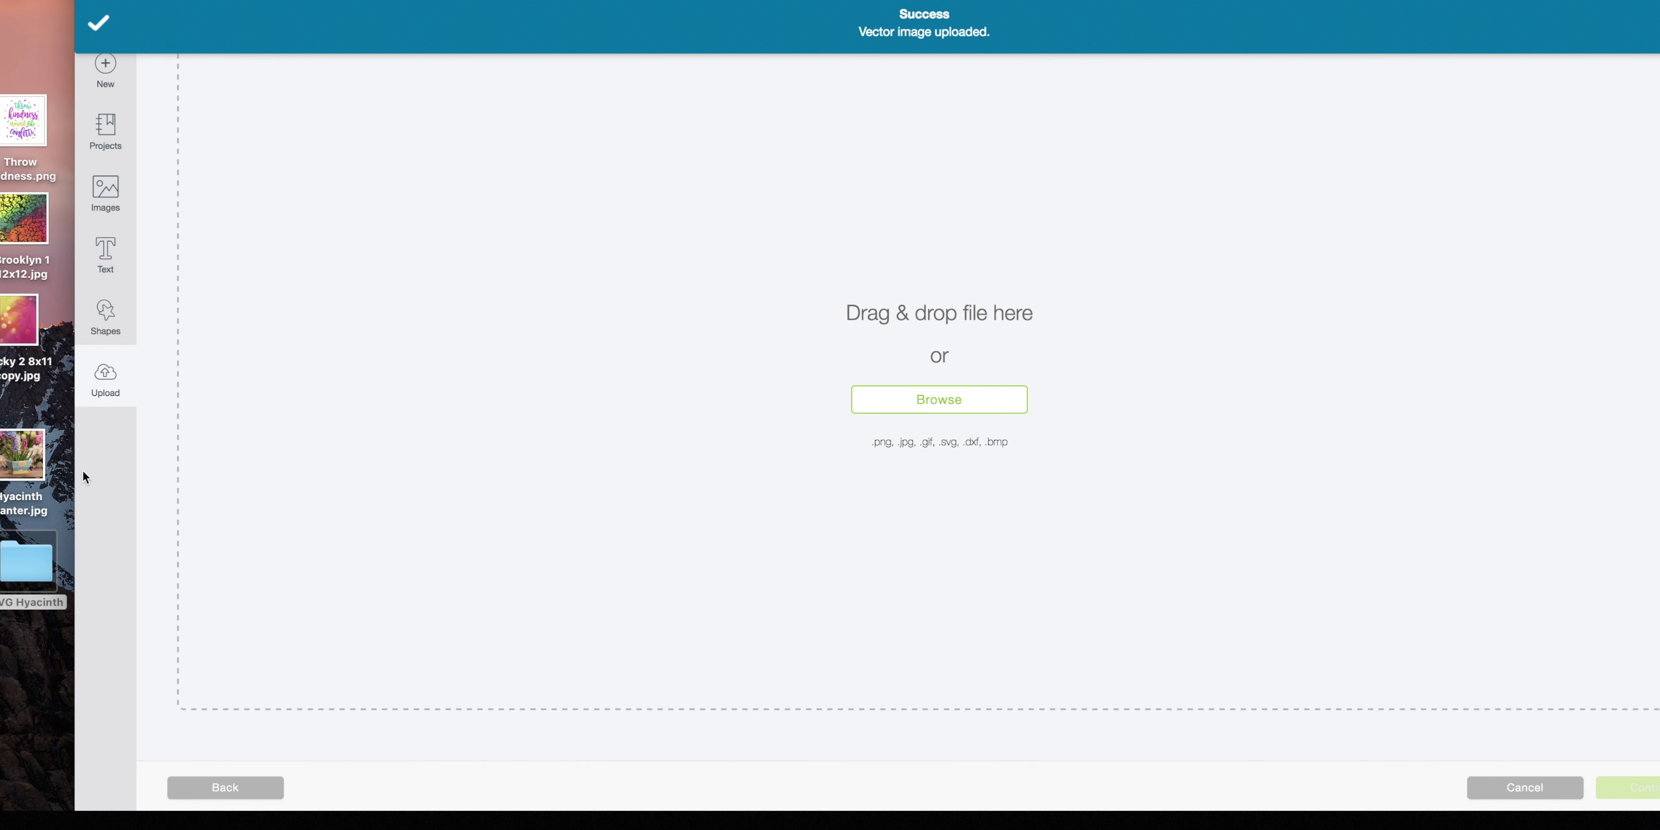
double_click(27, 574)
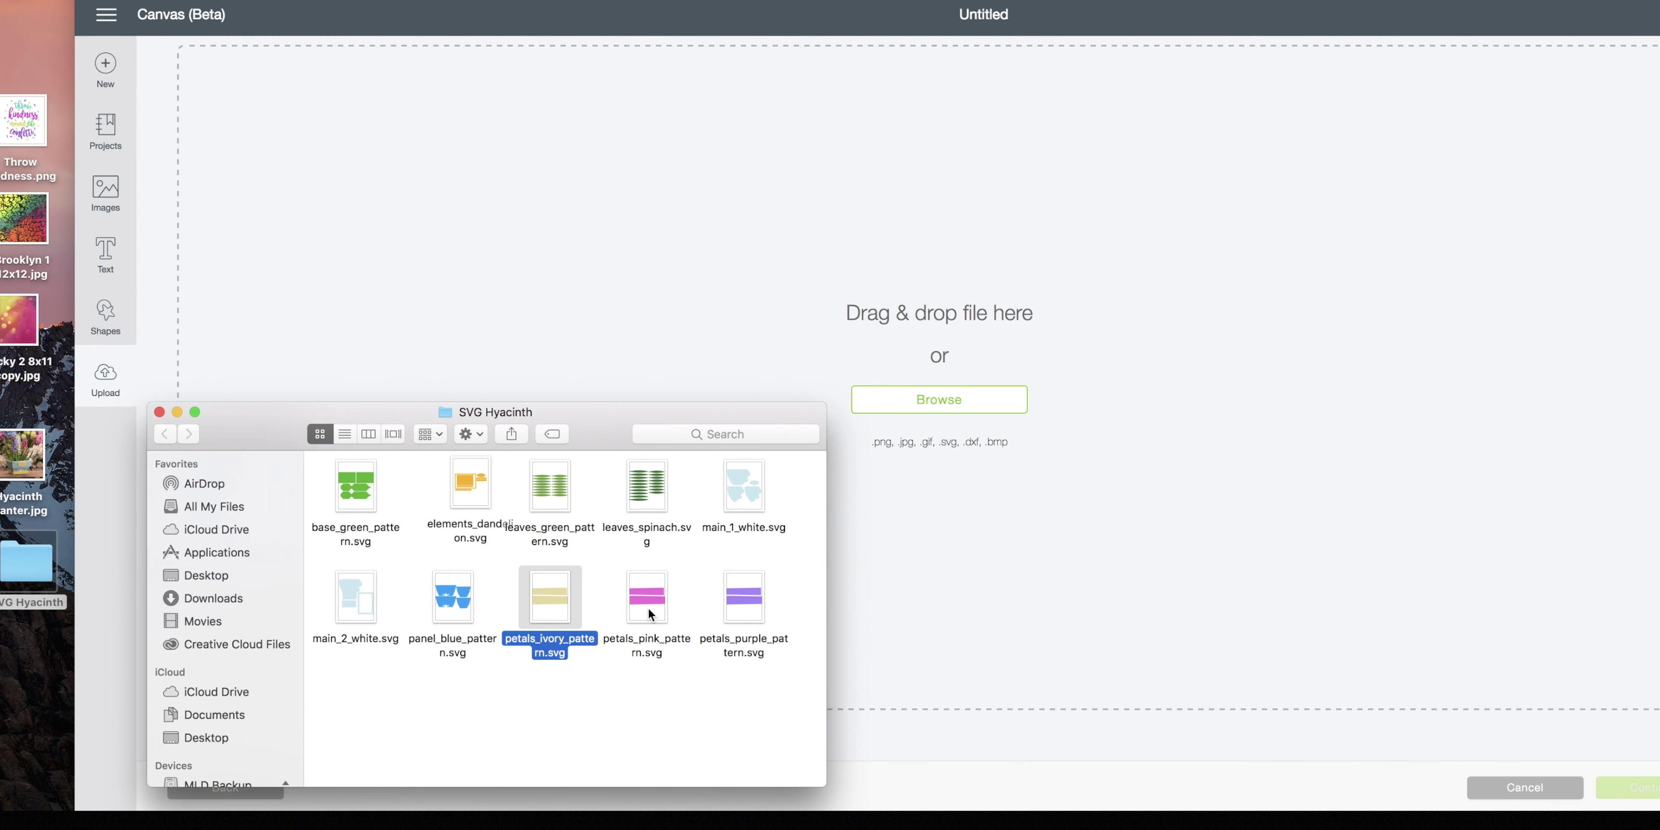
left_click_drag(648, 600, 982, 315)
left_click(877, 321)
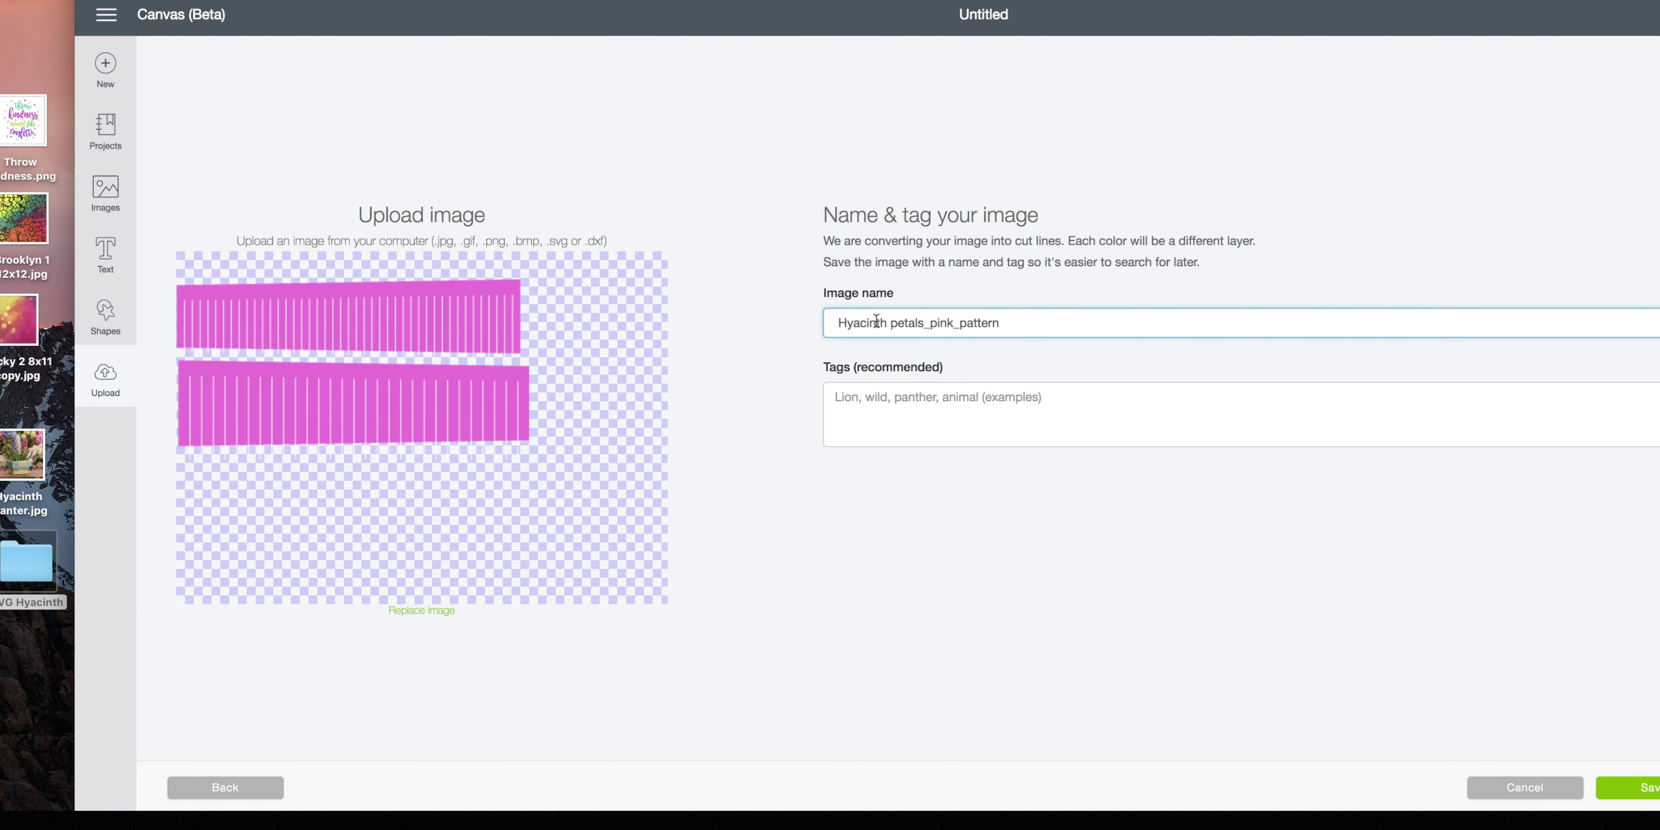
key("Return")
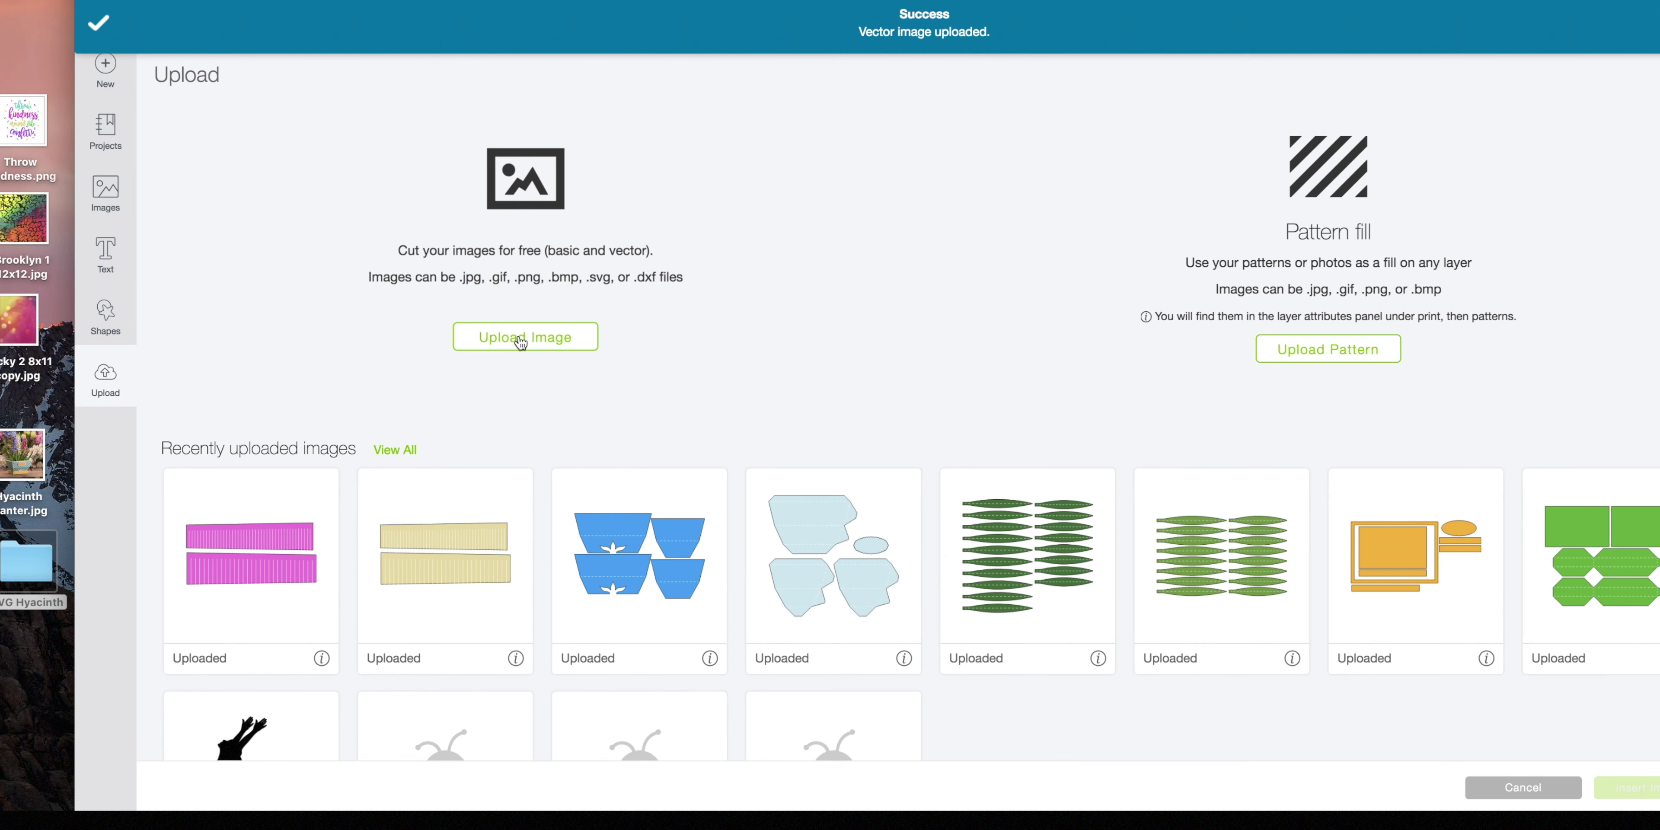
Step: Upload petals_purple_pattern.svg from the SVG Hyacinth folder and save it
left_click(519, 335)
double_click(23, 577)
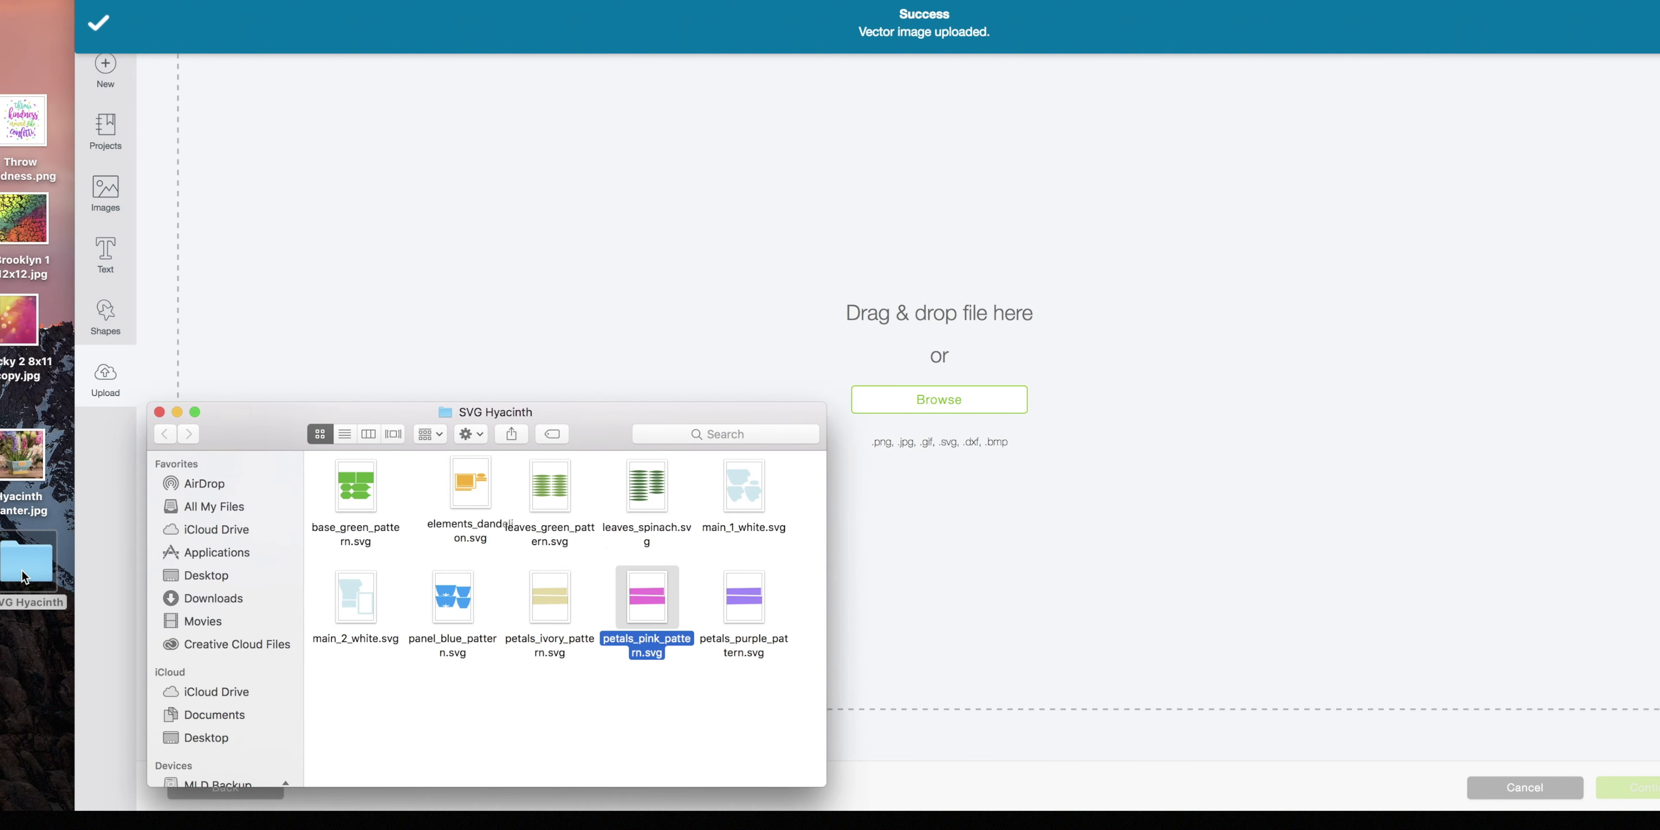
left_click_drag(743, 611, 928, 342)
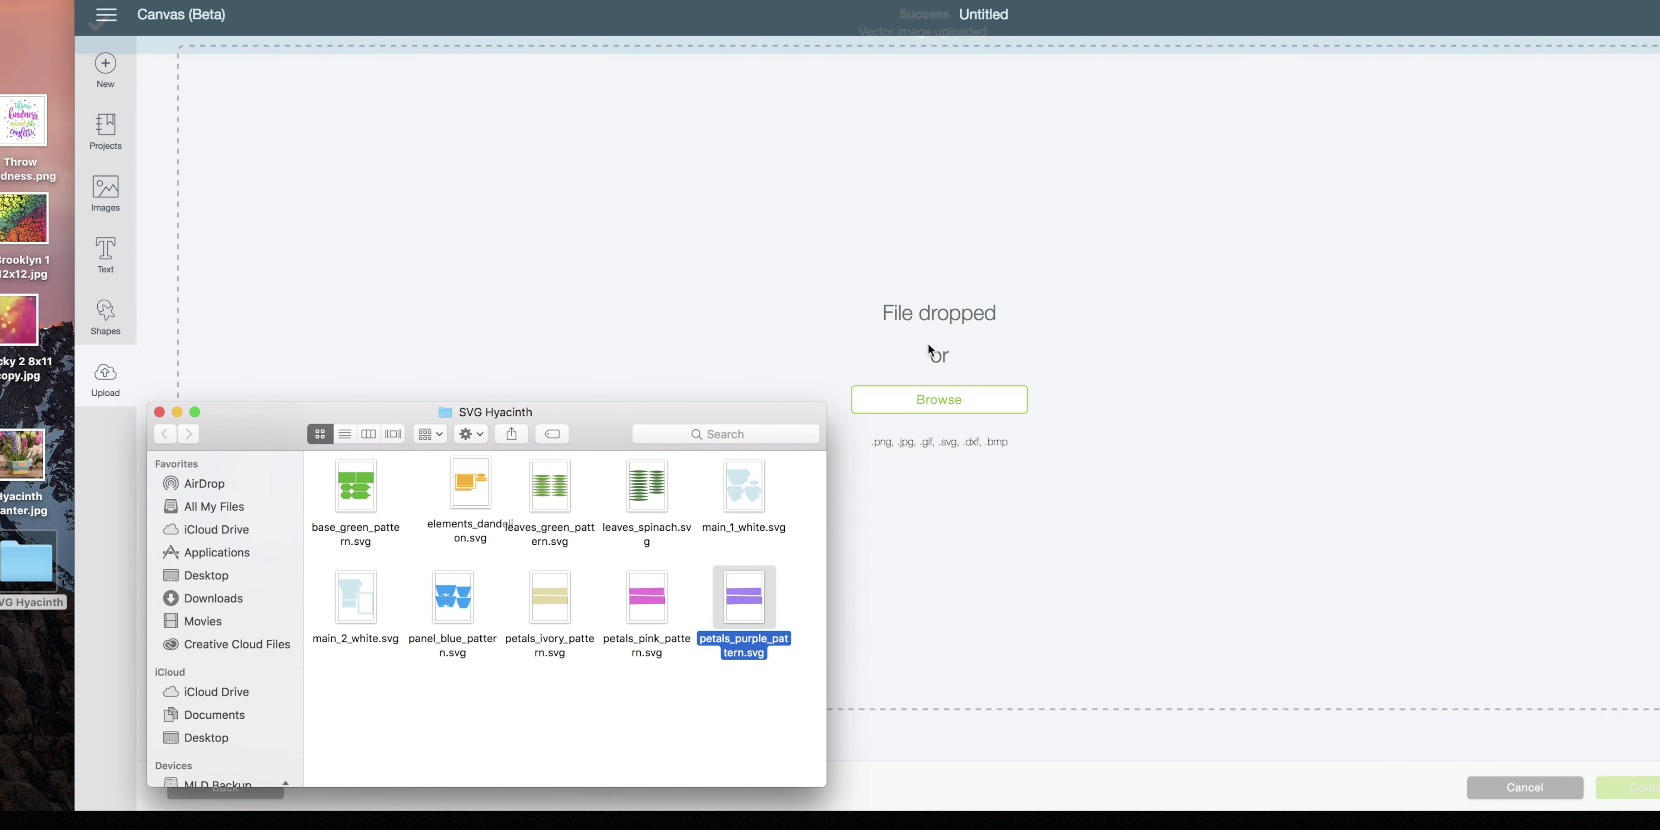
left_click(1653, 788)
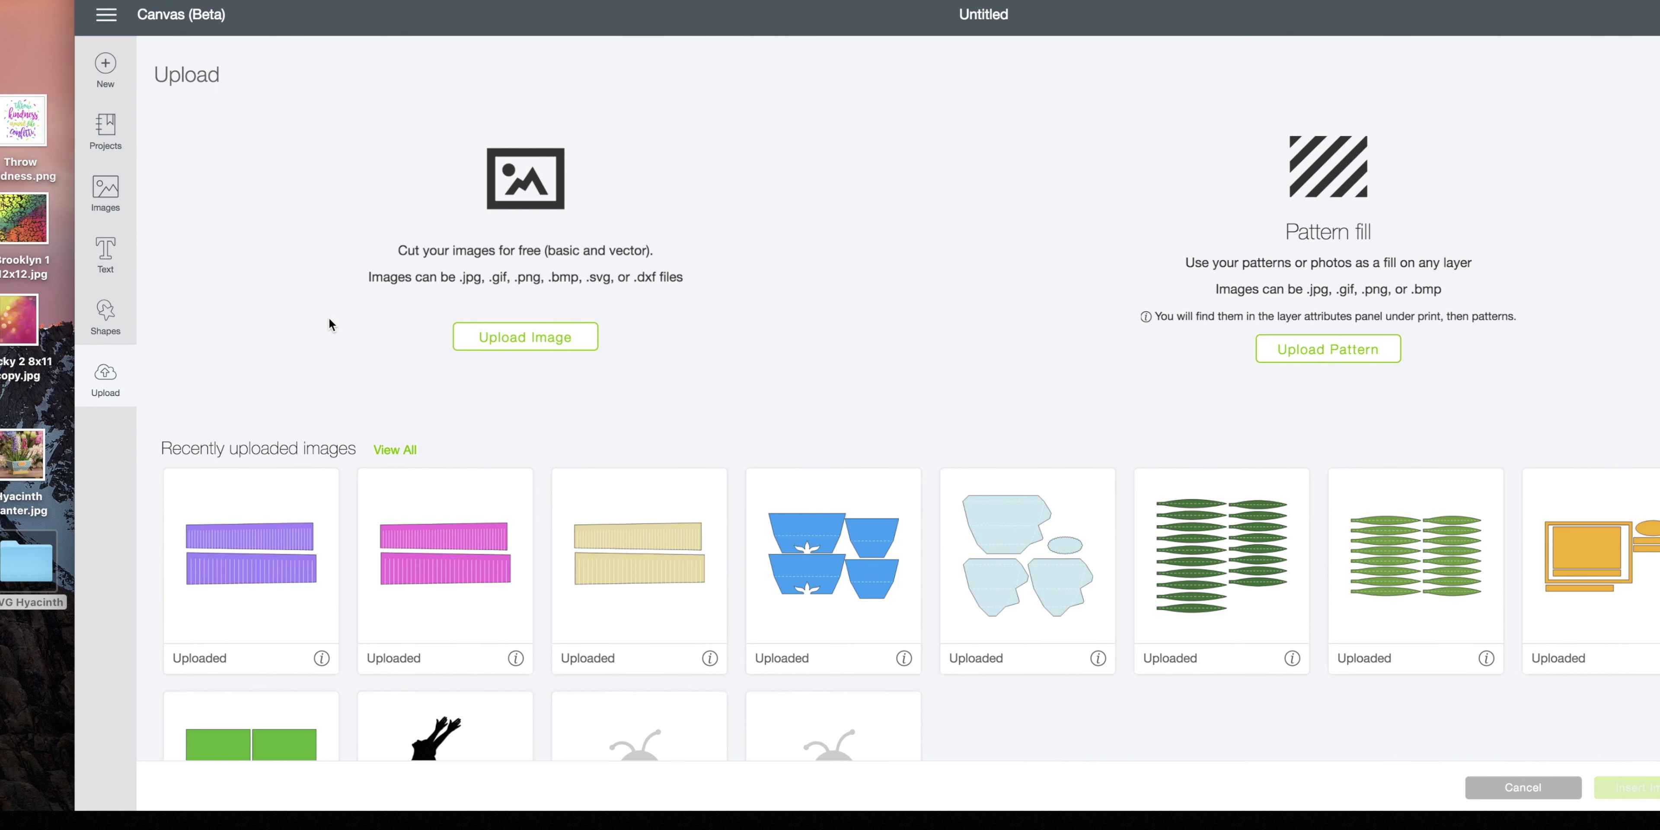
Step: Upload the planter photo as a complex image, saved as print-then-cut named Hyacinth Planter
left_click(497, 340)
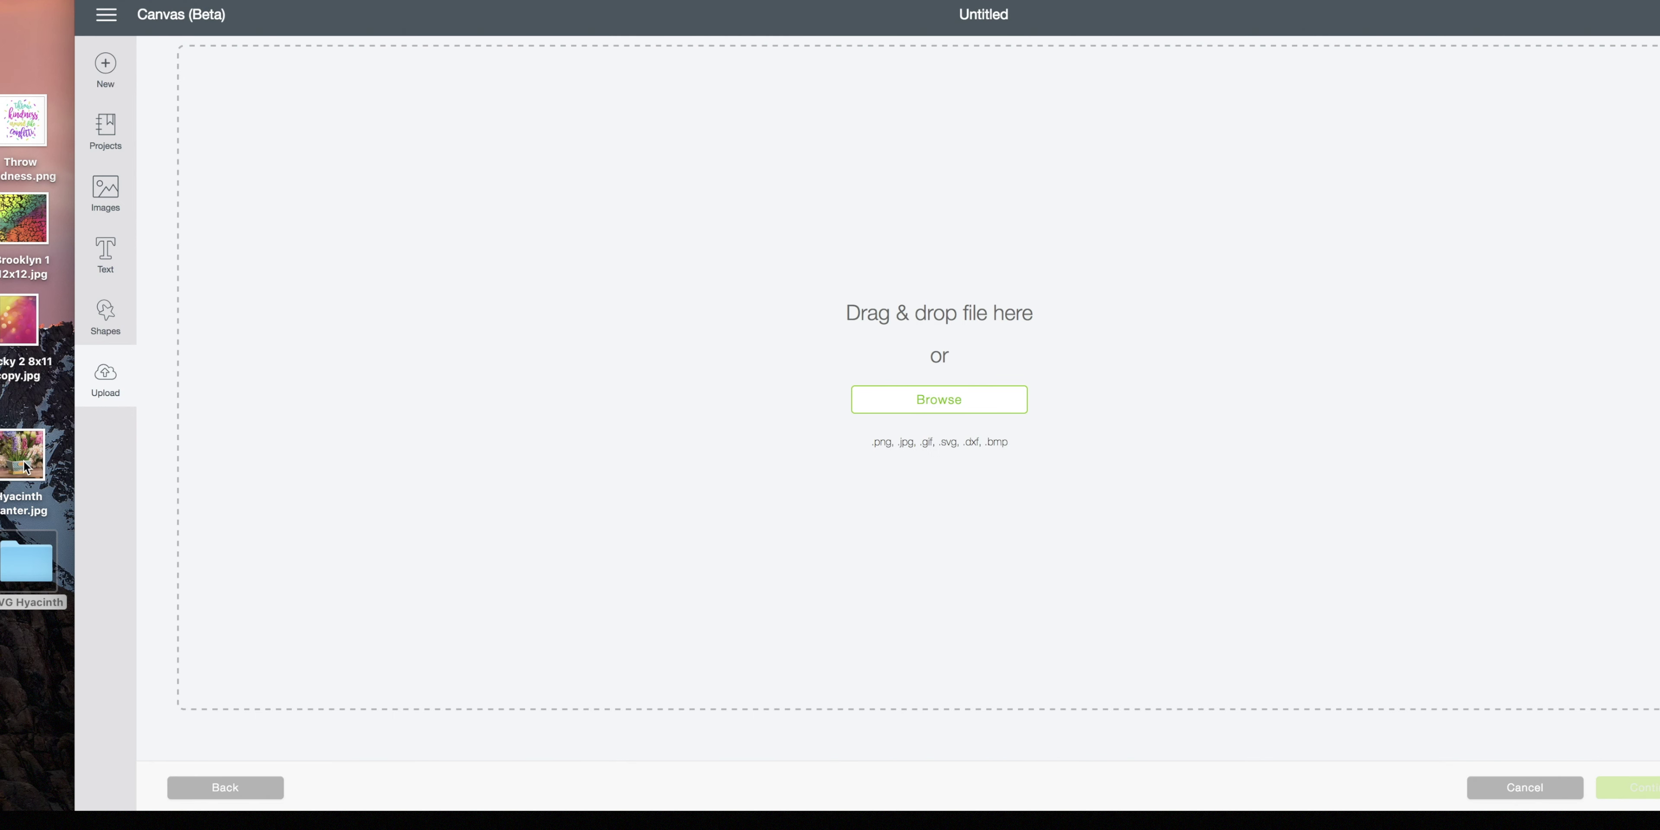
left_click_drag(26, 468, 730, 330)
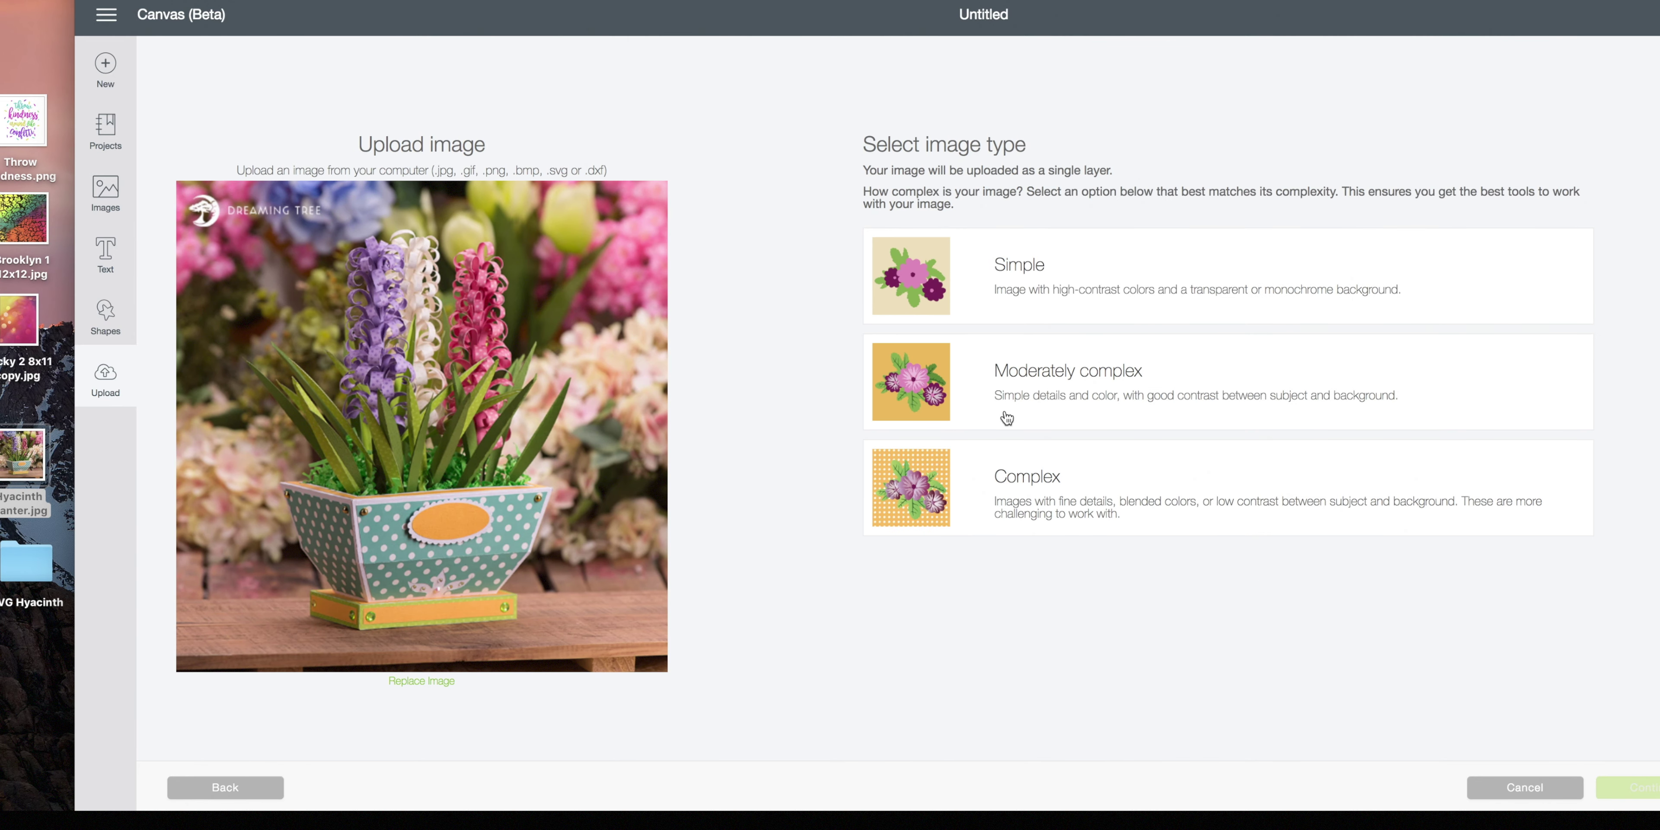
left_click(1072, 485)
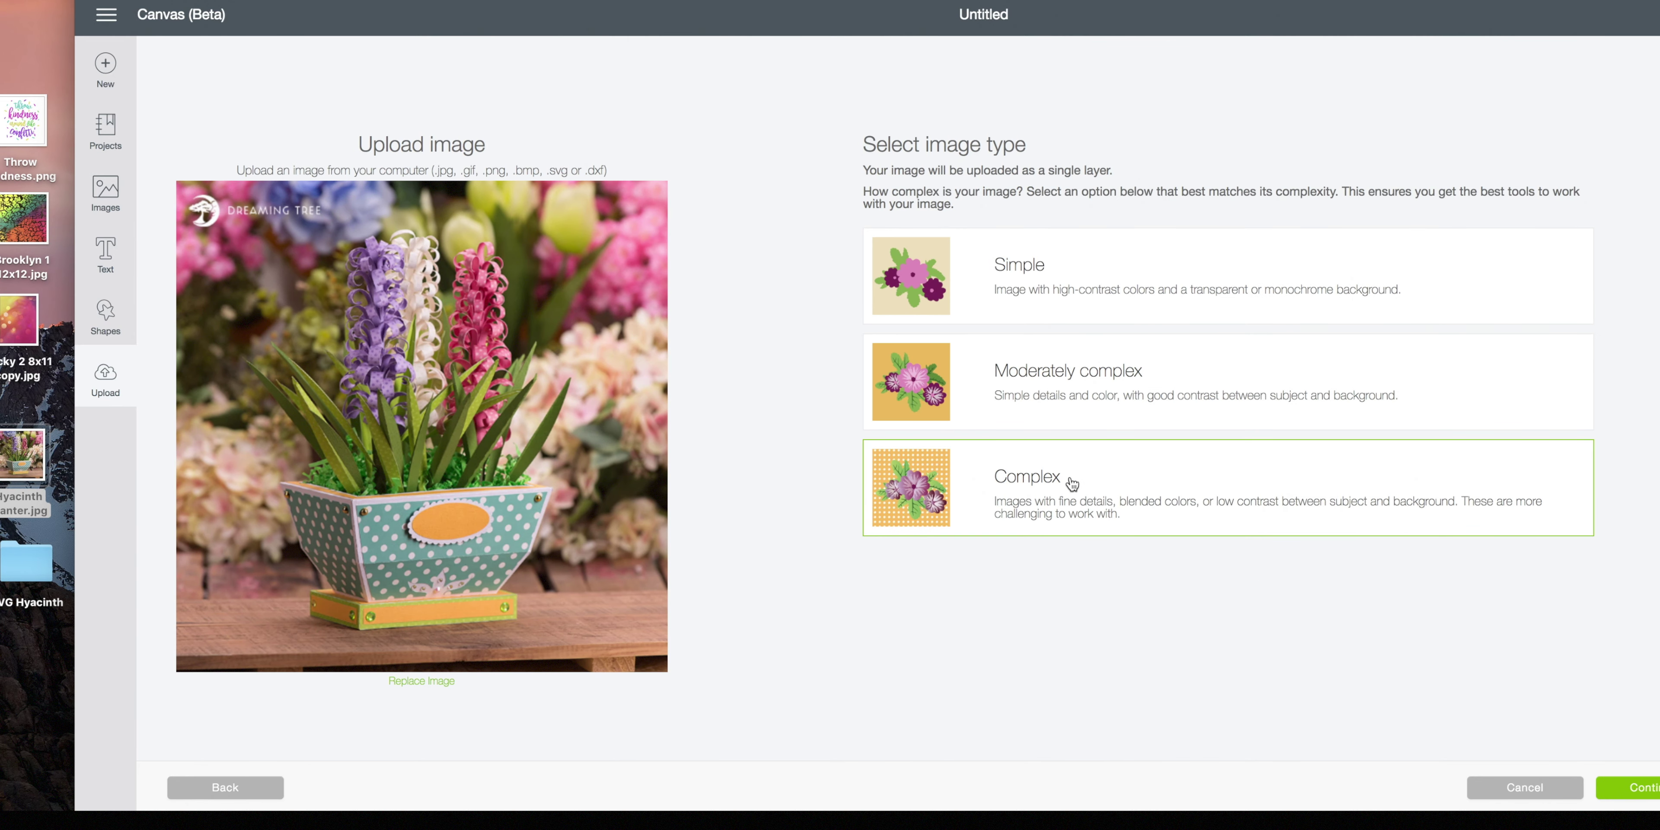
left_click(1644, 789)
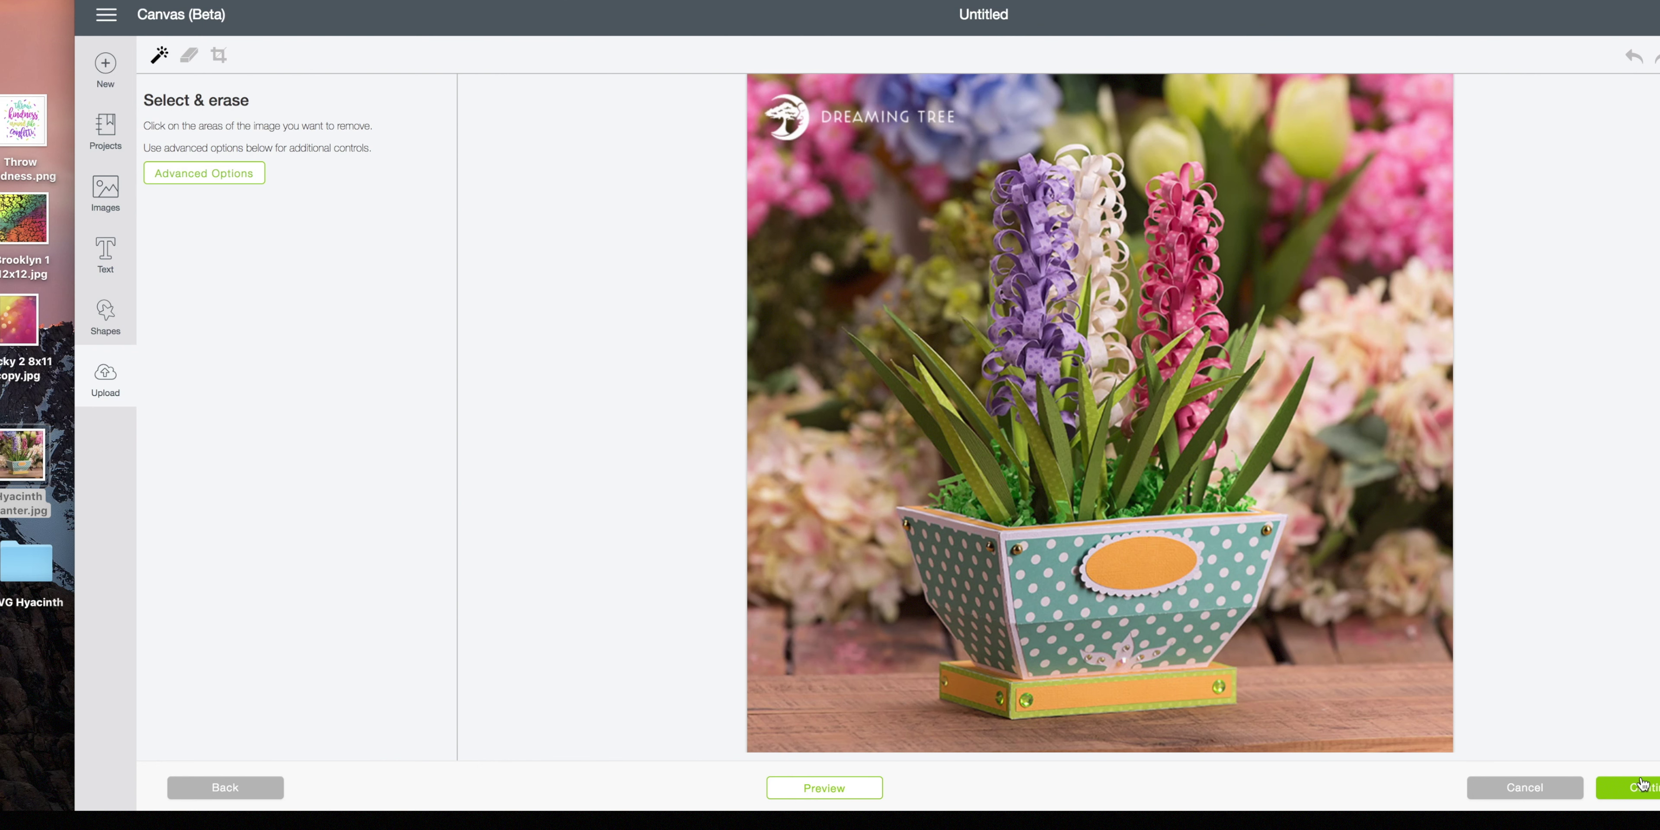
left_click(1652, 789)
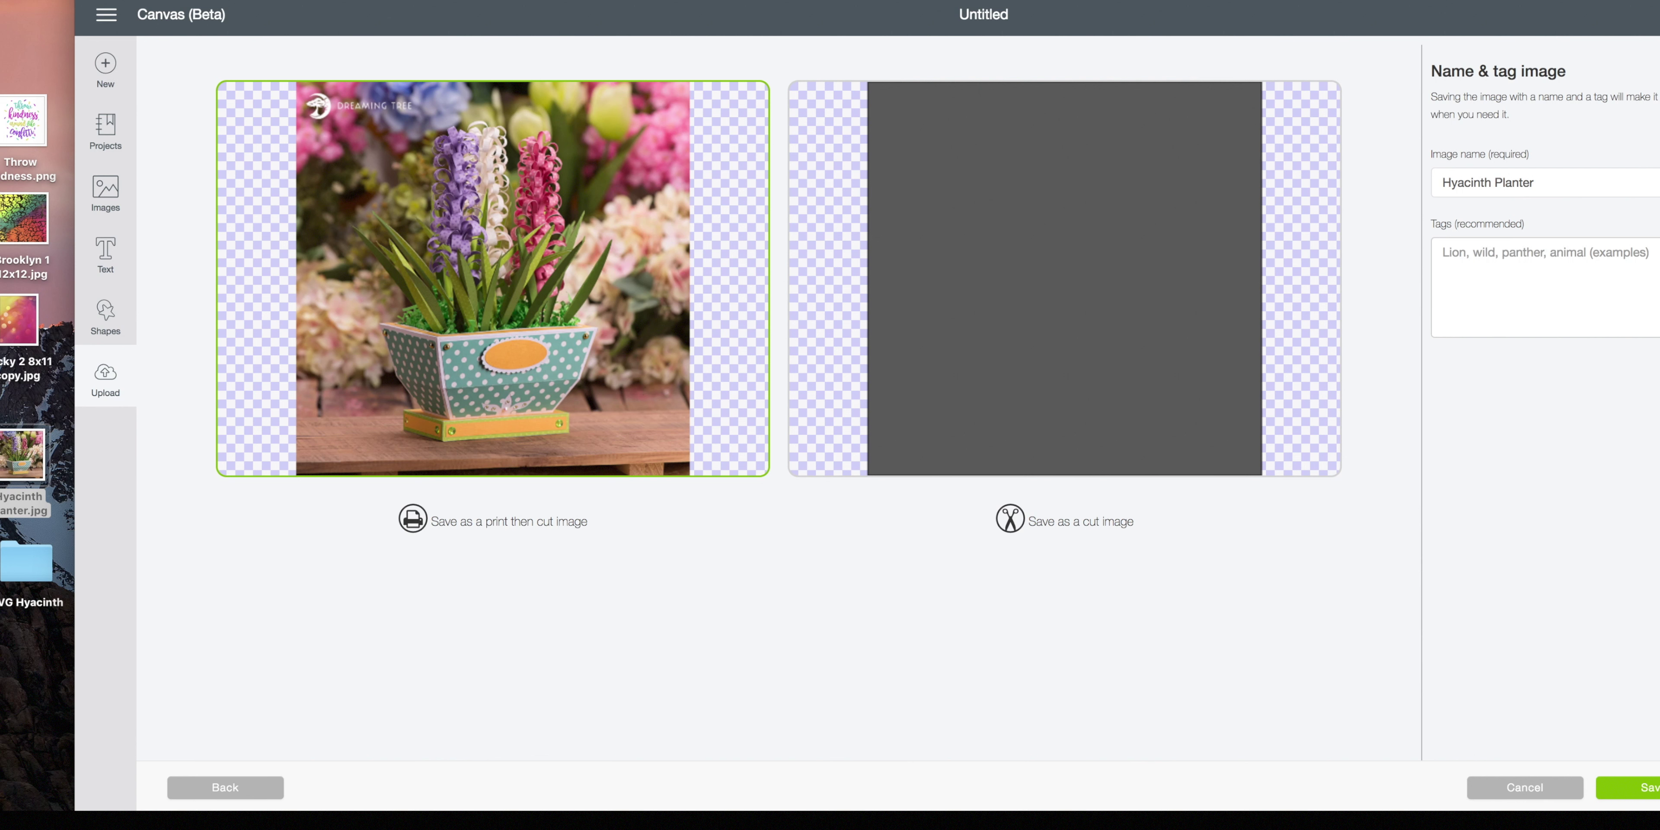
left_click(1641, 788)
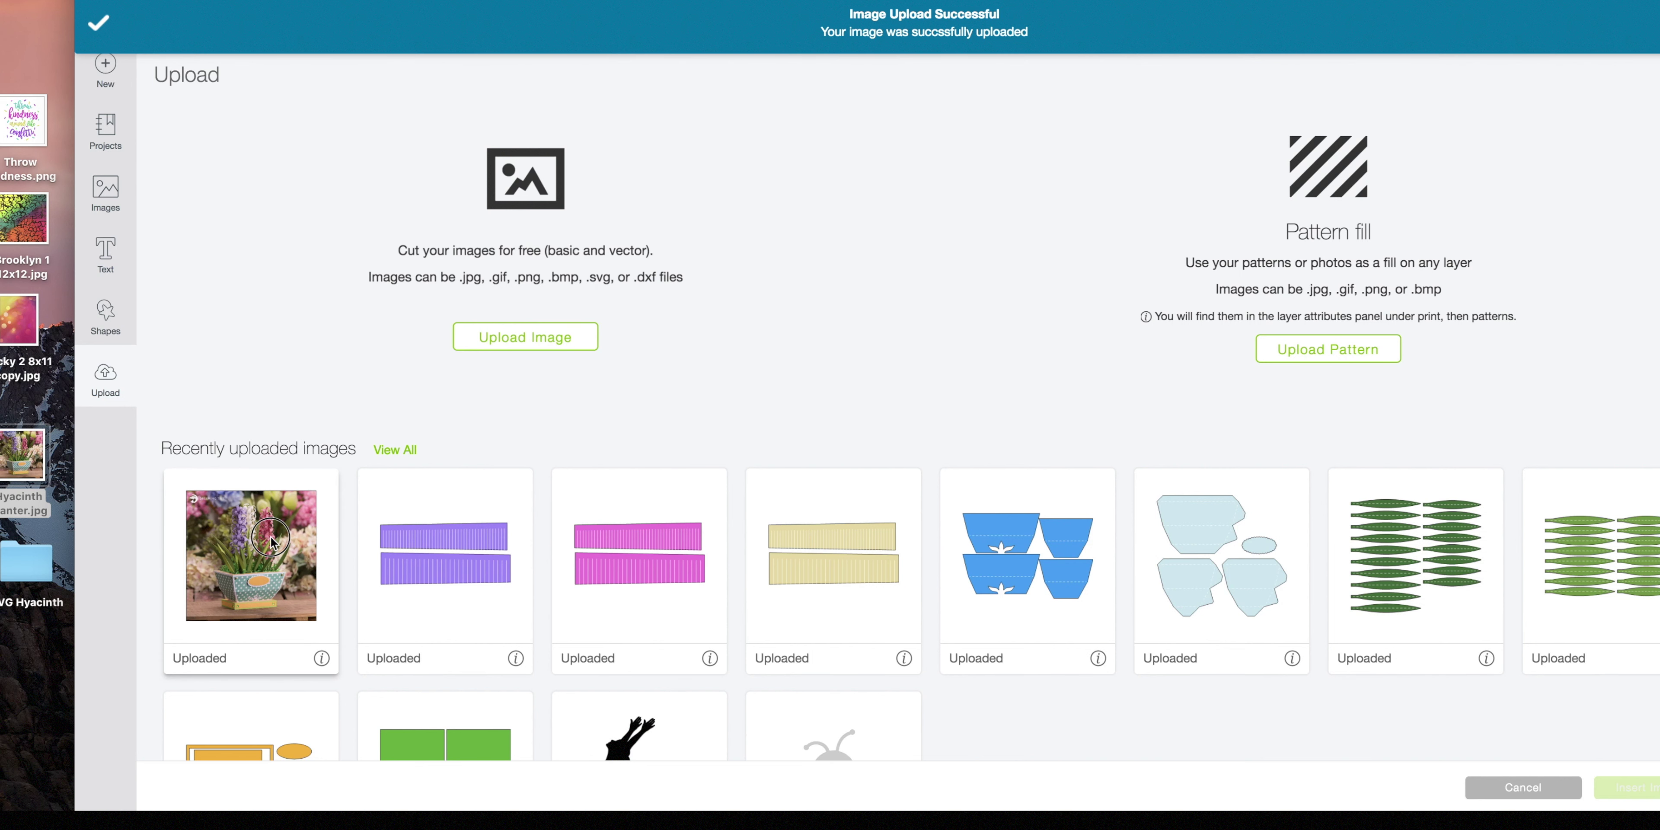
Step: Insert the planter photo with the petal, white main, leaf, orange and green base pattern layers
left_click(252, 570)
left_click(445, 554)
left_click(813, 525)
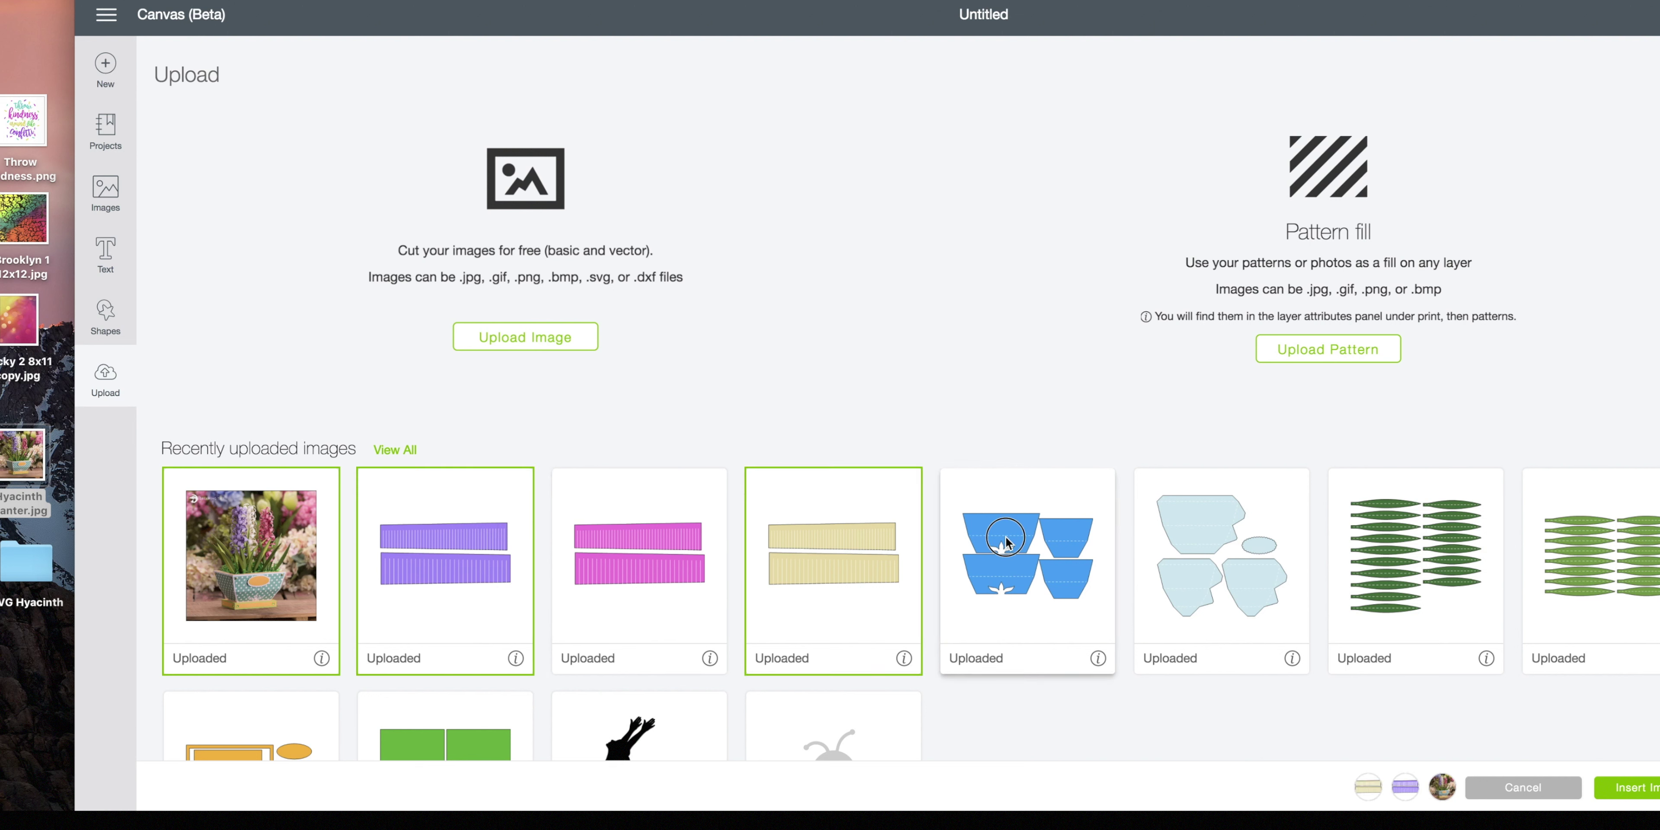
left_click(1160, 544)
left_click(1533, 534)
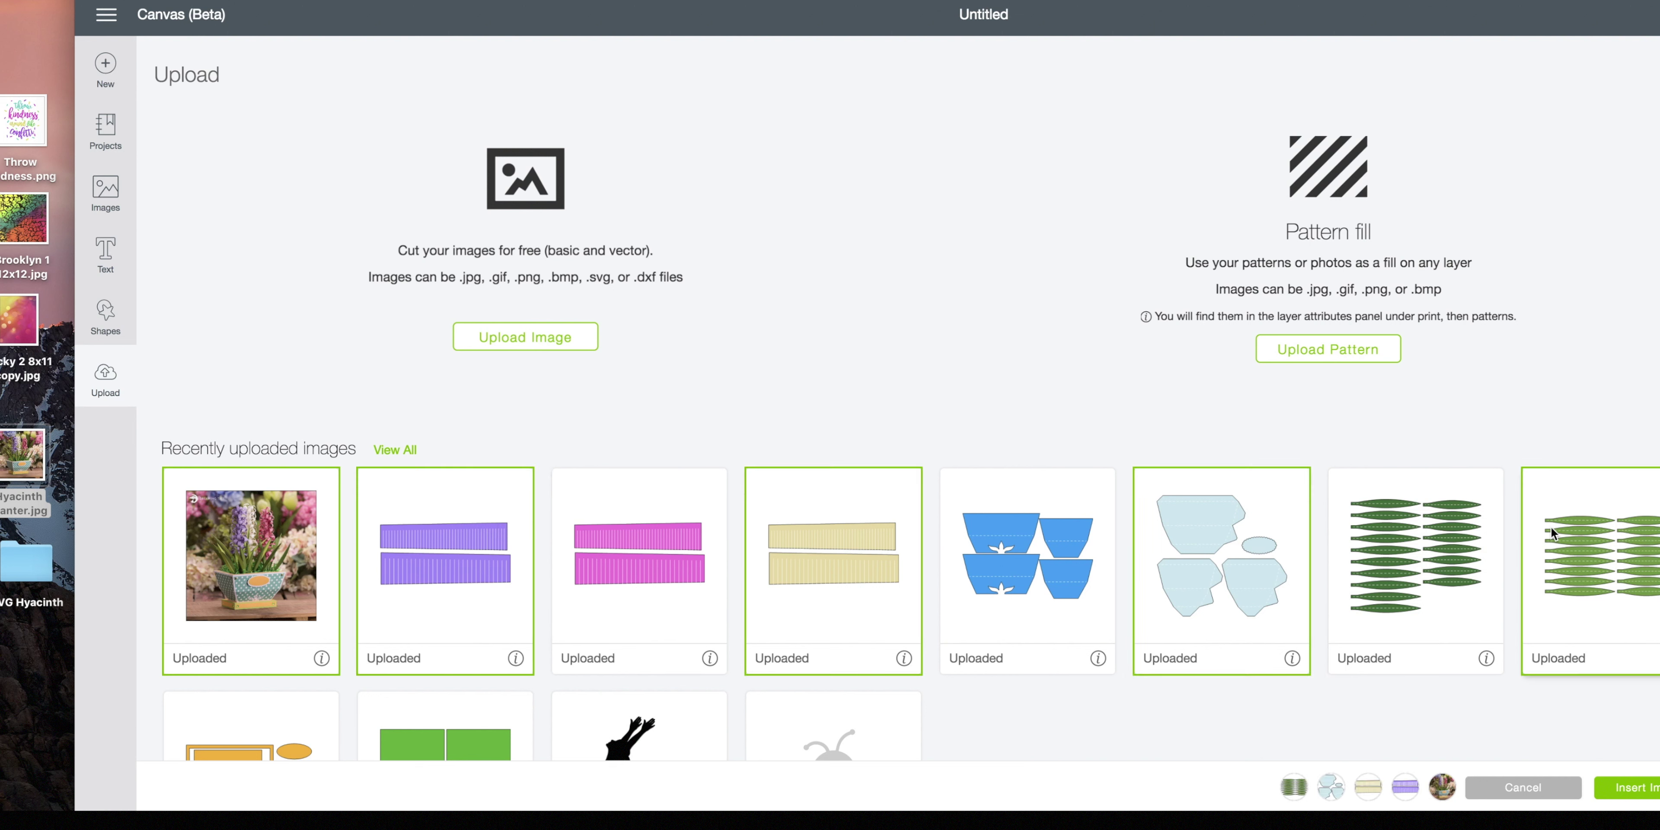
left_click(1439, 553)
left_click(282, 716)
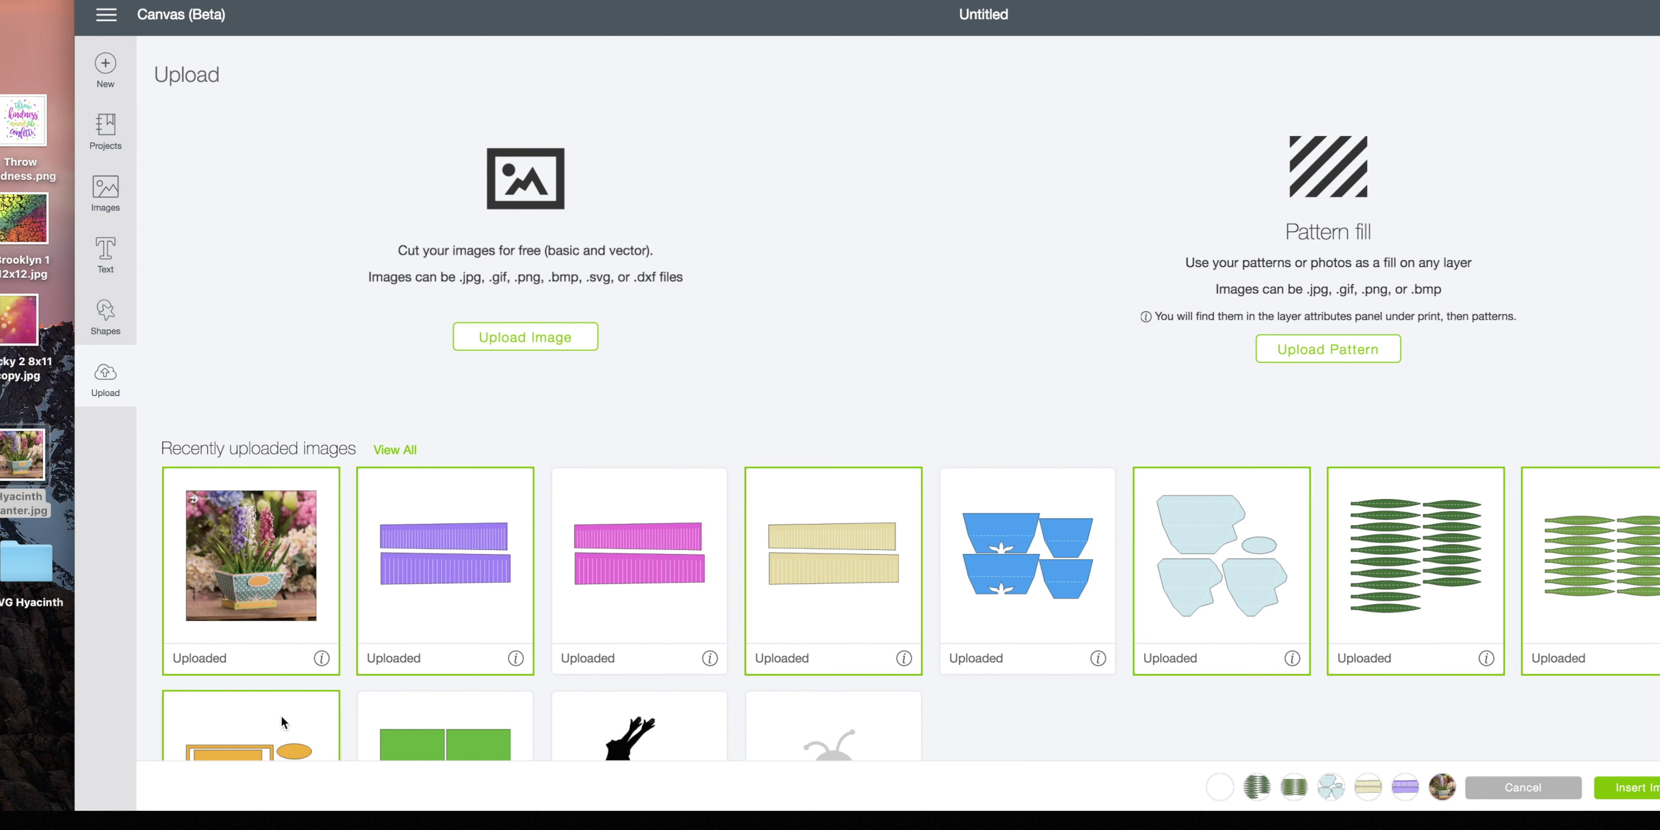
left_click(400, 713)
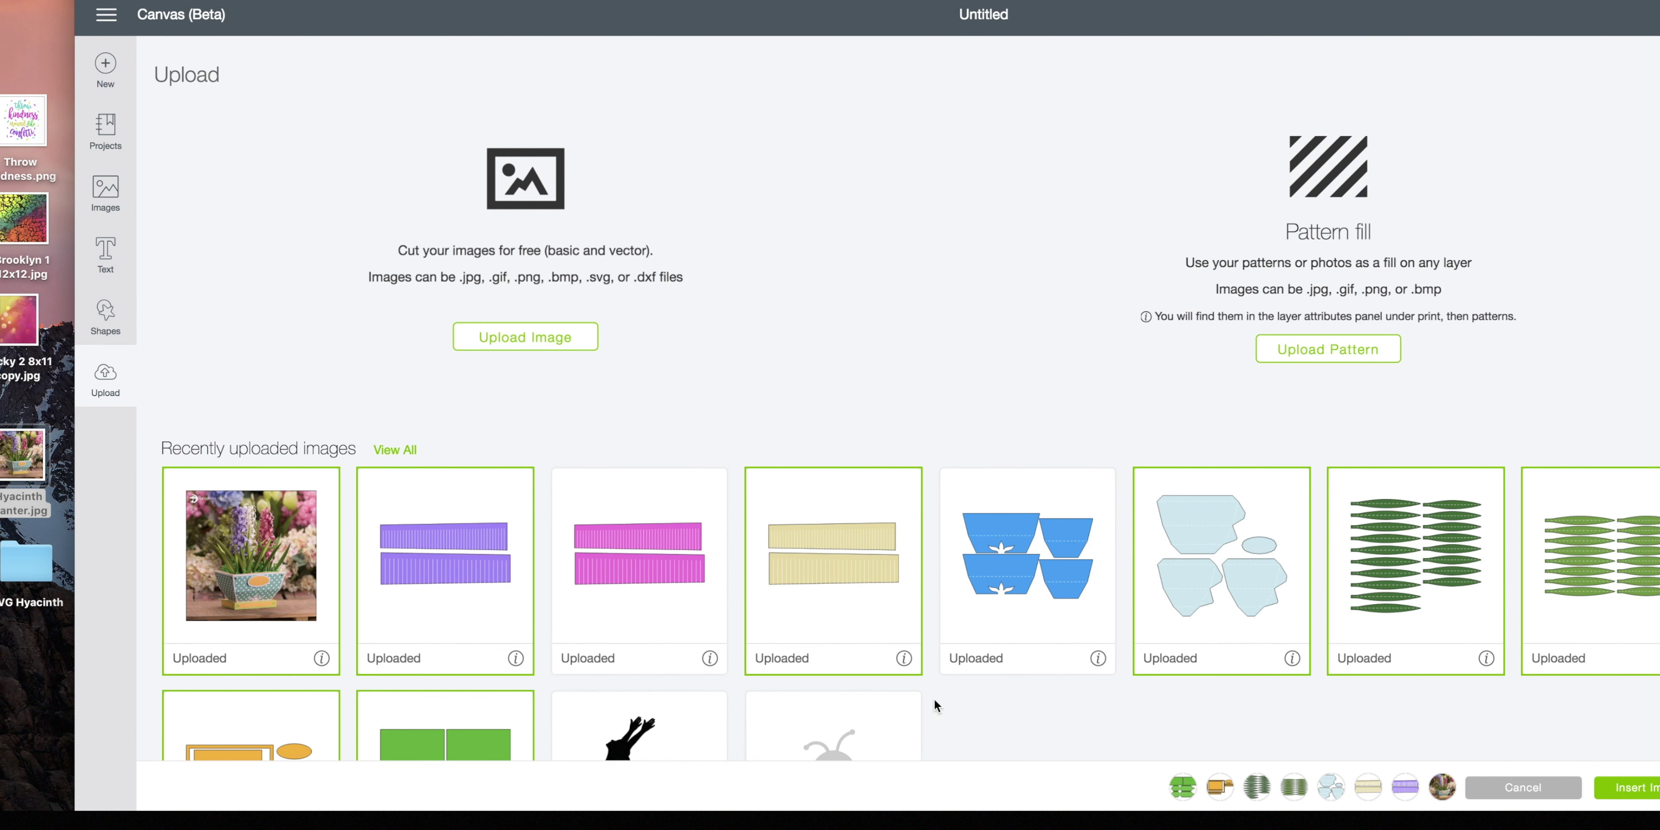
left_click(1639, 789)
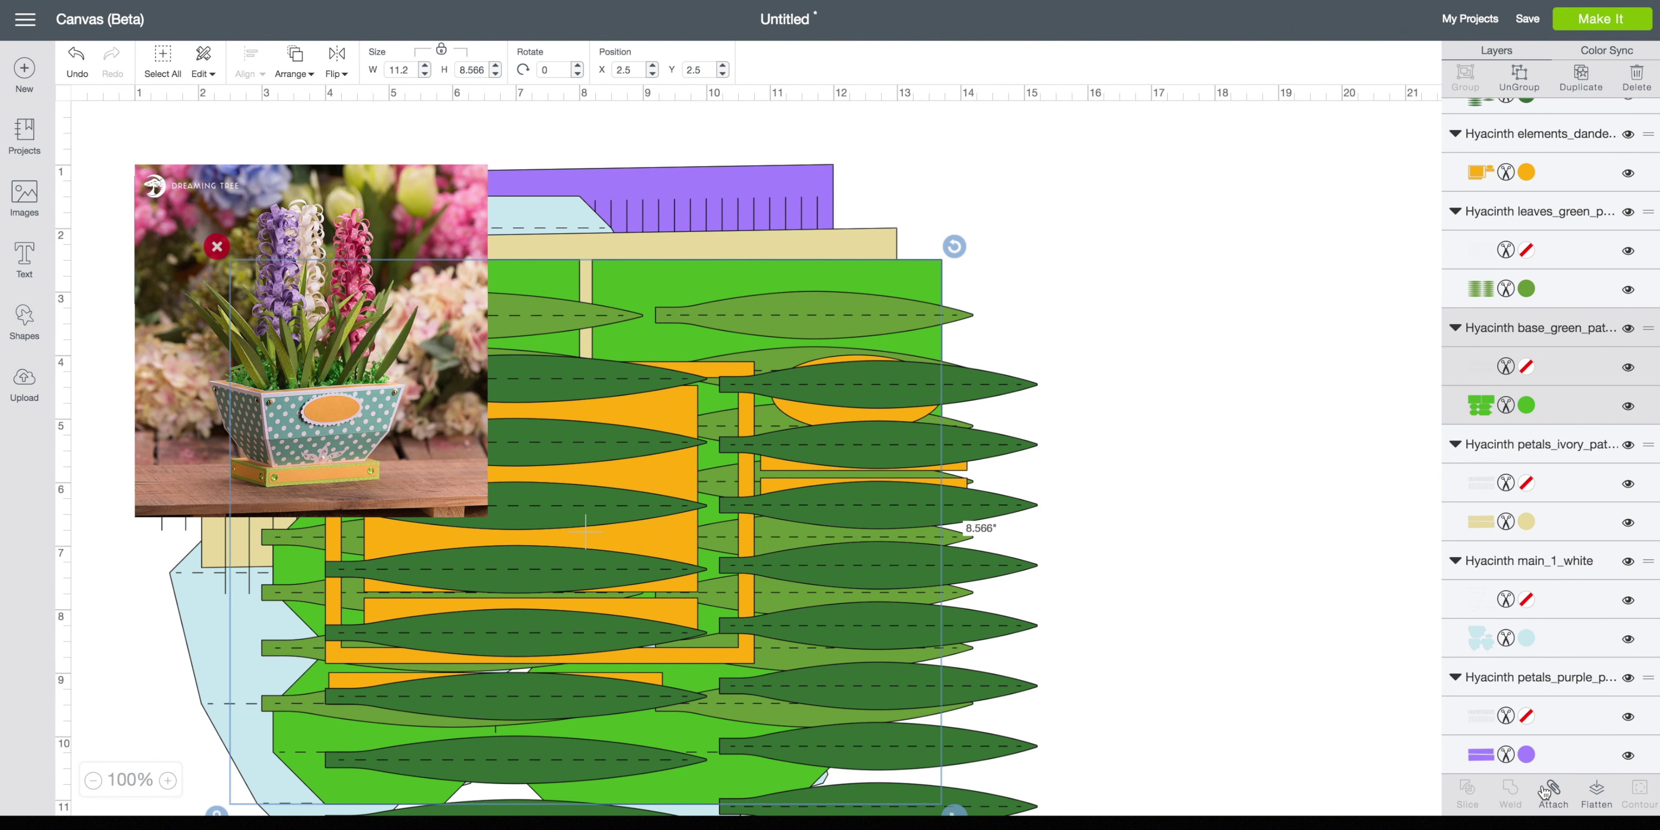
Step: Enlarge the planter photo to about 14.4 in square so it covers the design
left_click(369, 219)
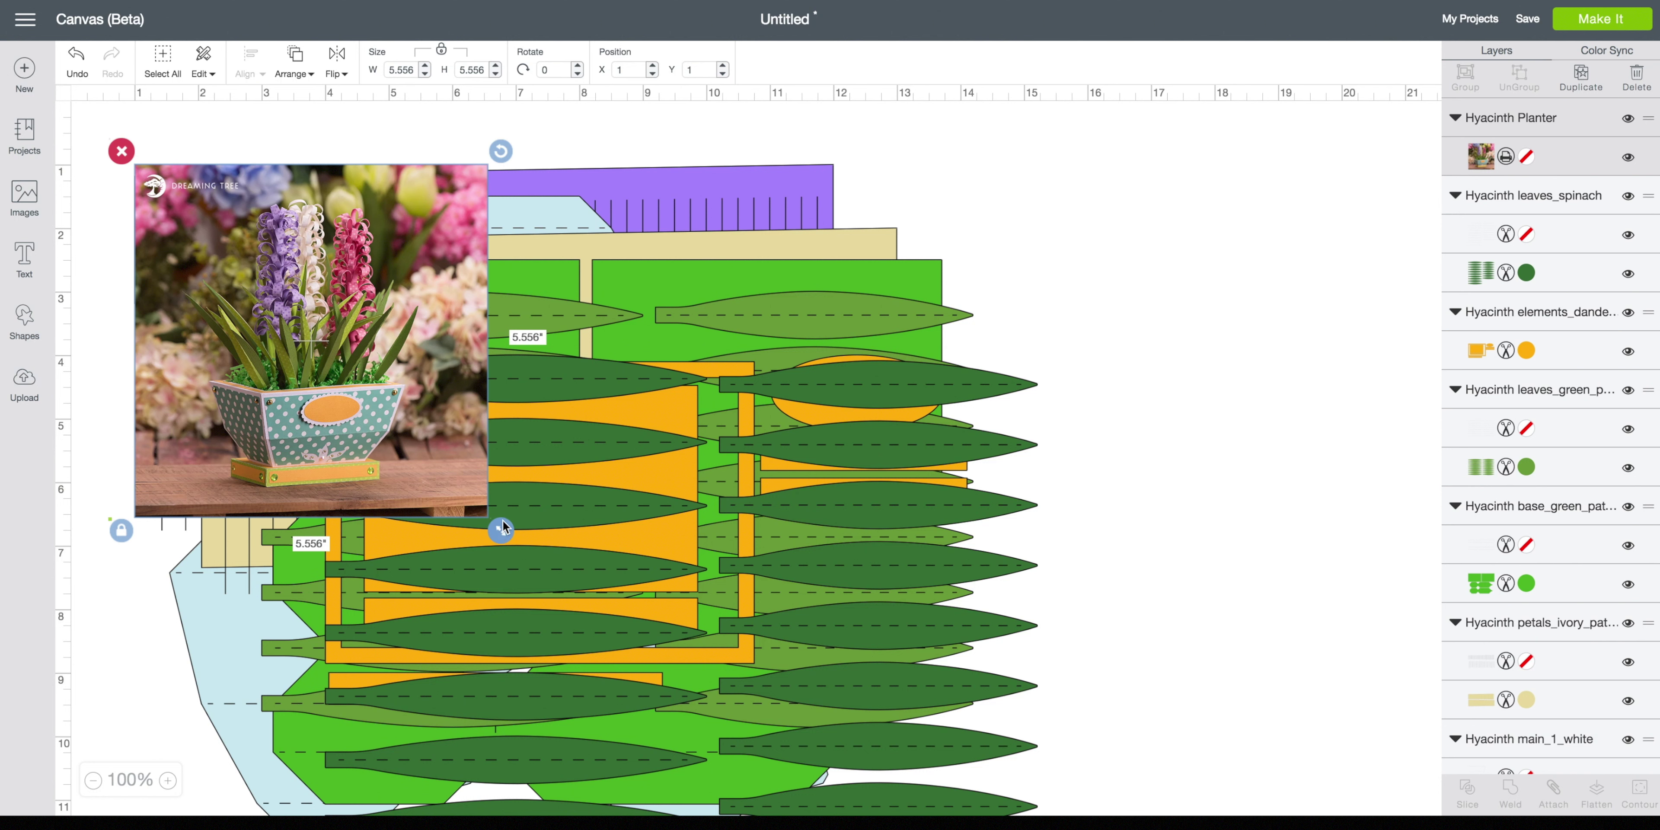
left_click_drag(501, 530, 1060, 667)
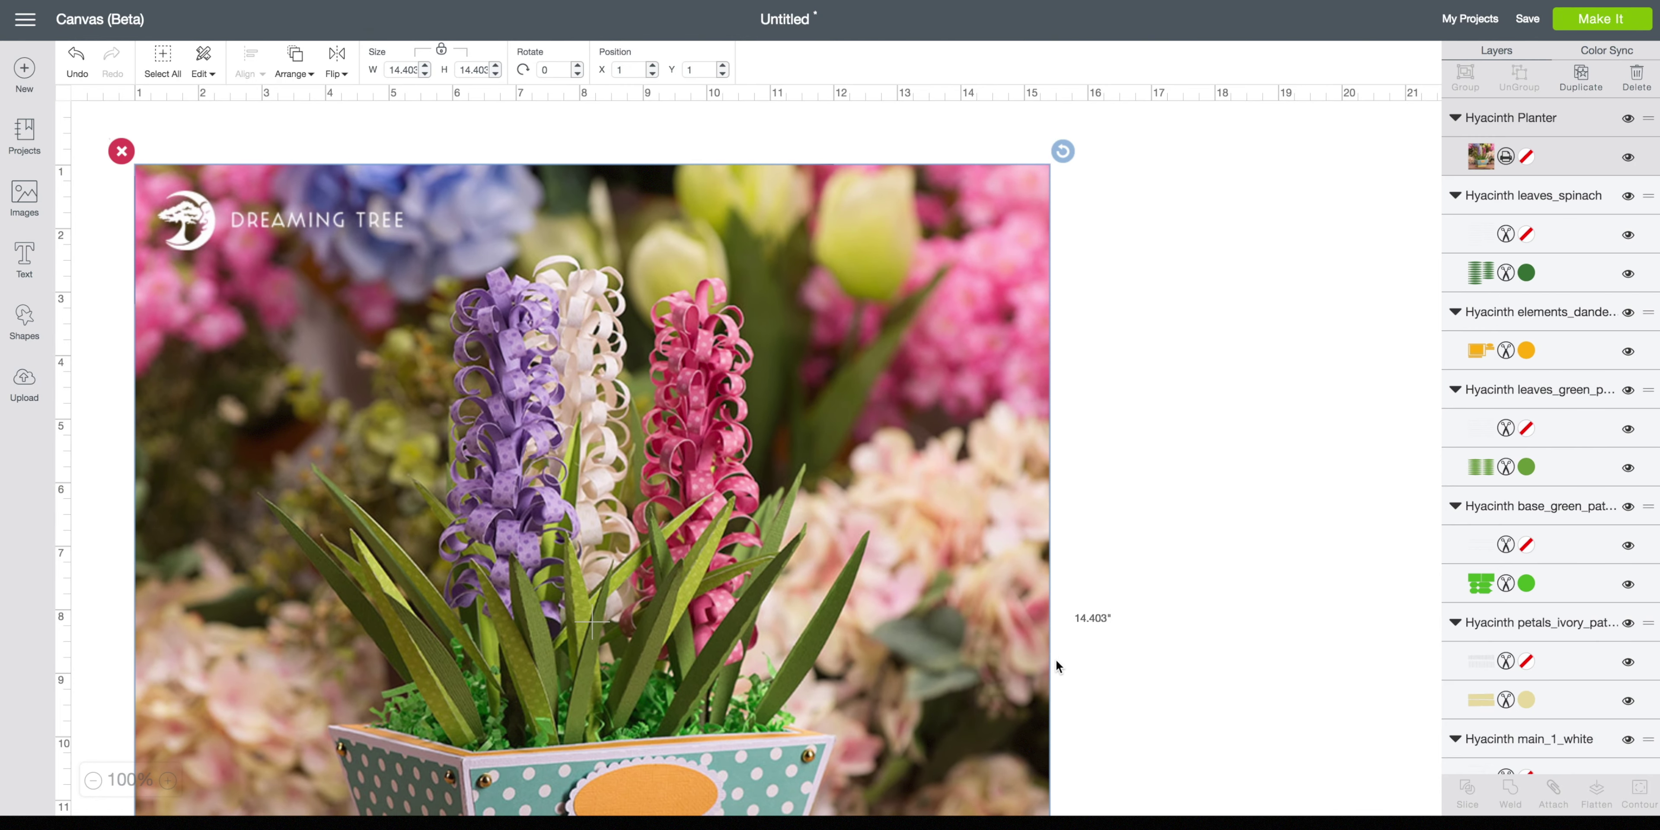
scroll(1099, 506, "down", 5)
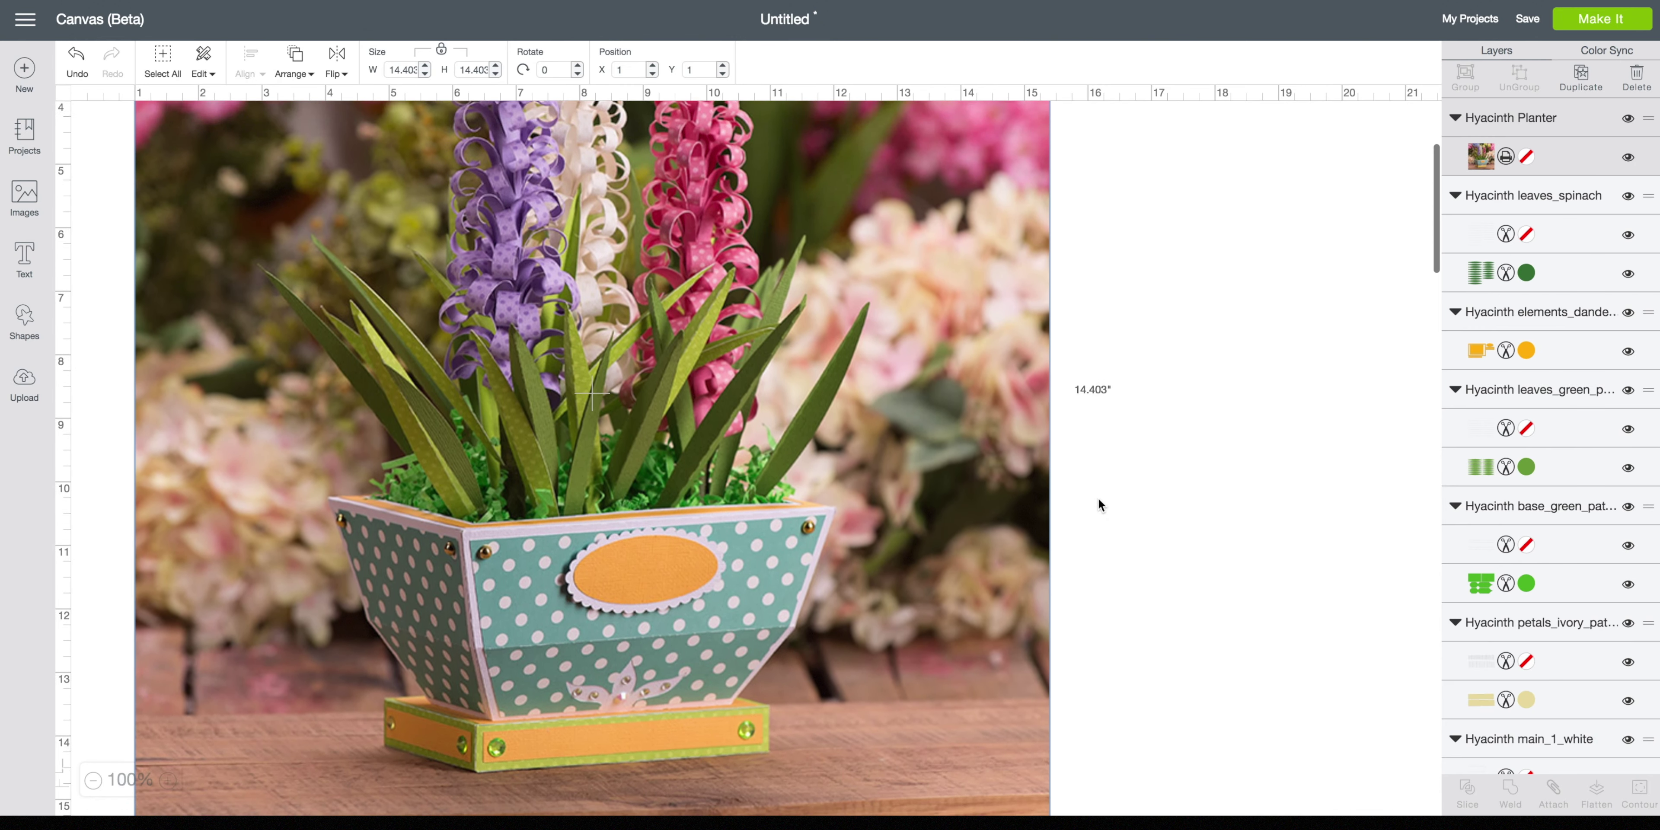
scroll(938, 372, "up", 5)
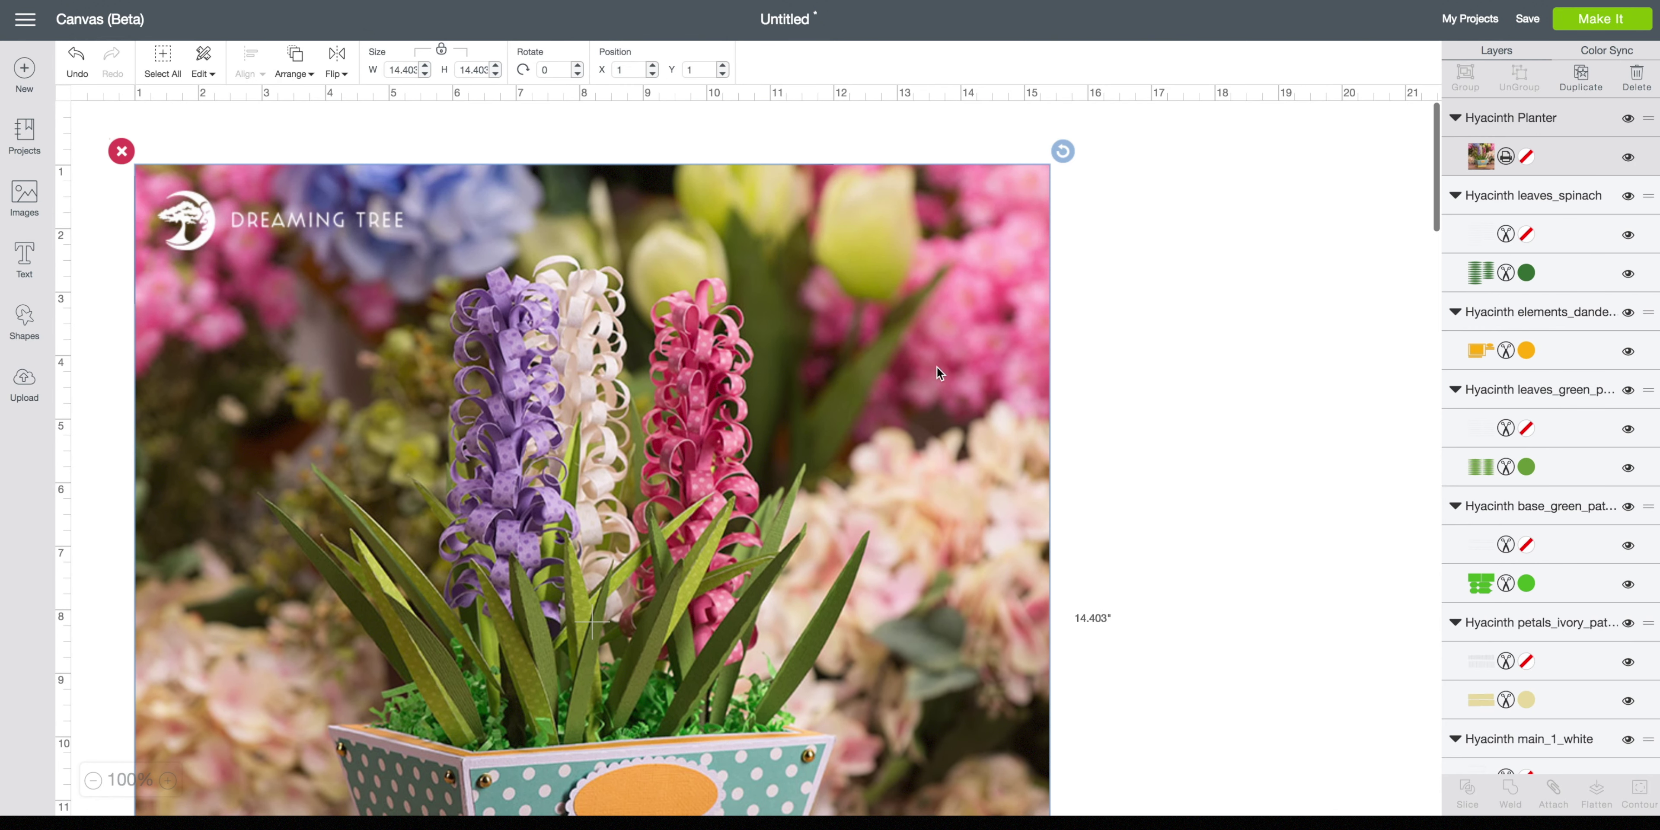
Step: Save the project as 'Hyacinth Dreaming Tree', with a capital D in Dreaming
left_click(1533, 21)
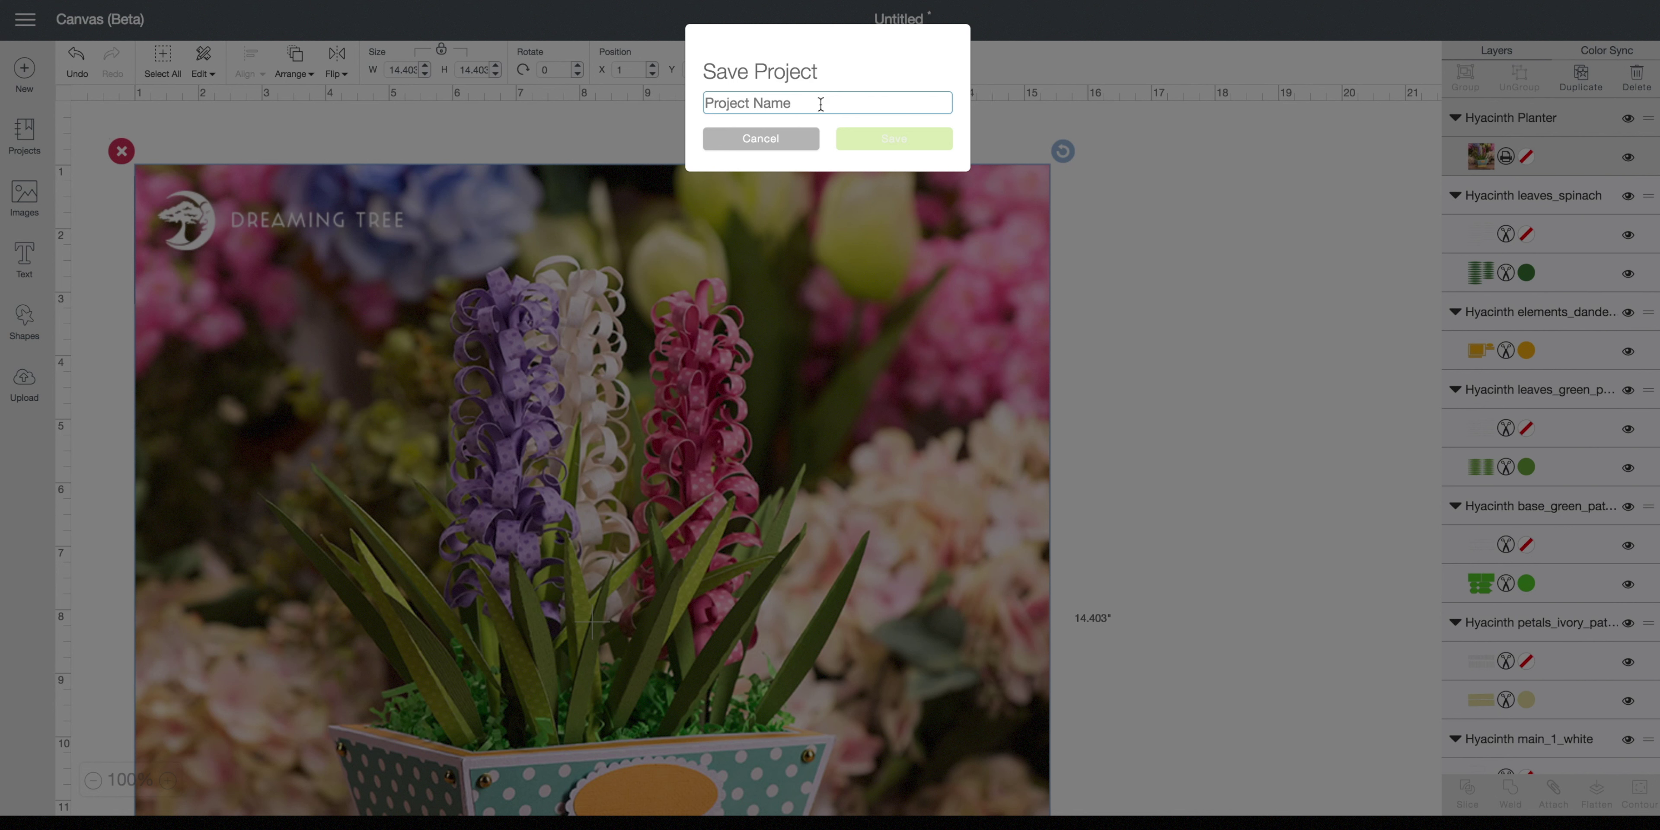
type("Hyacinth dreaming Tree")
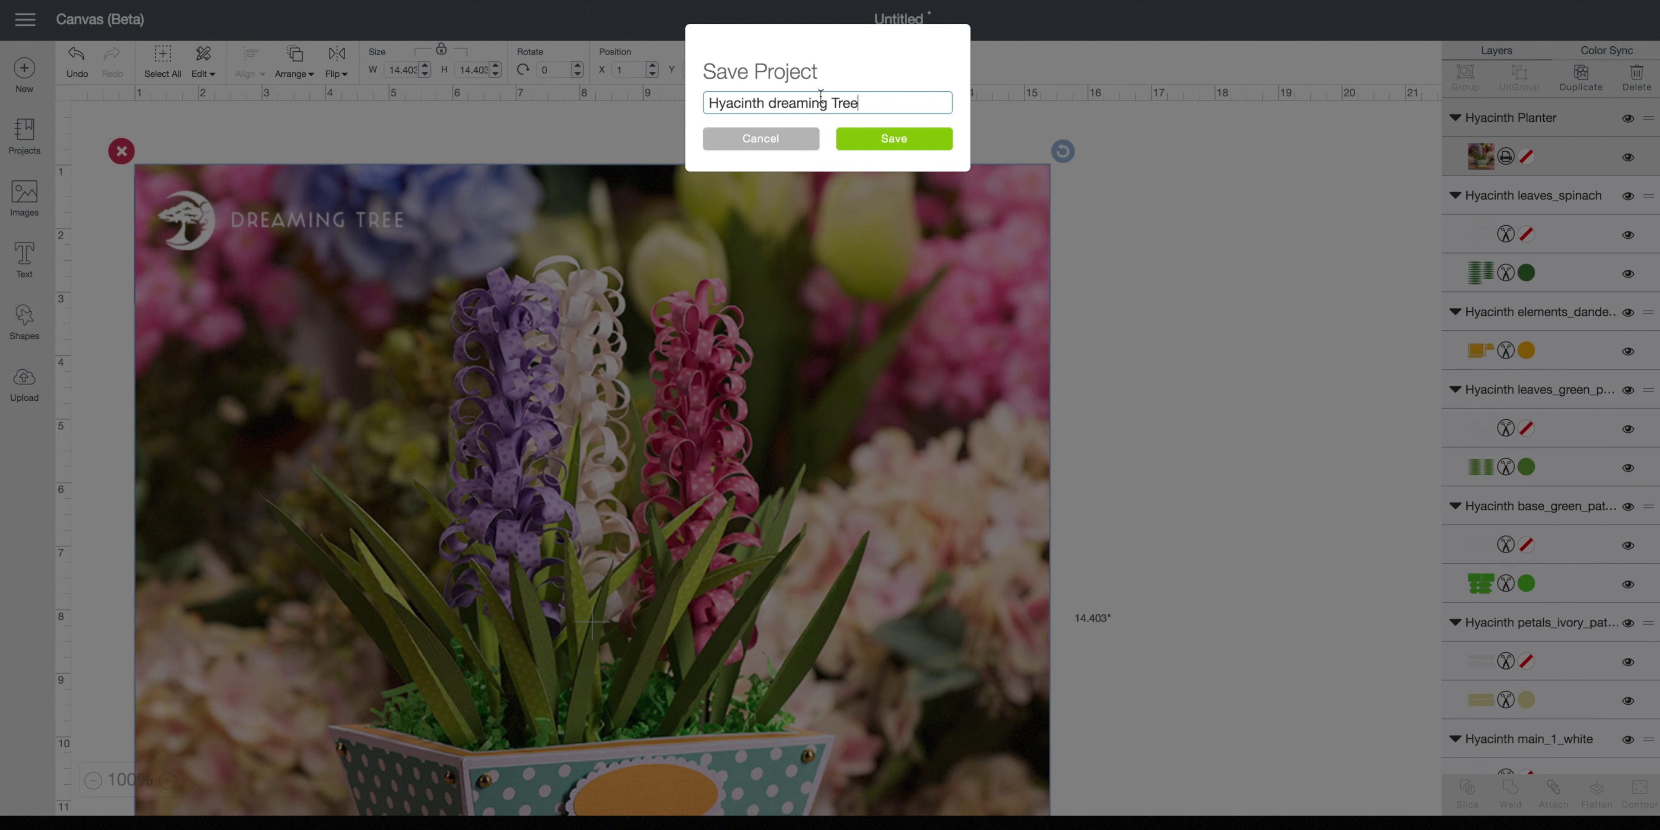
left_click(778, 101)
key("BackSpace")
type("D")
left_click(874, 142)
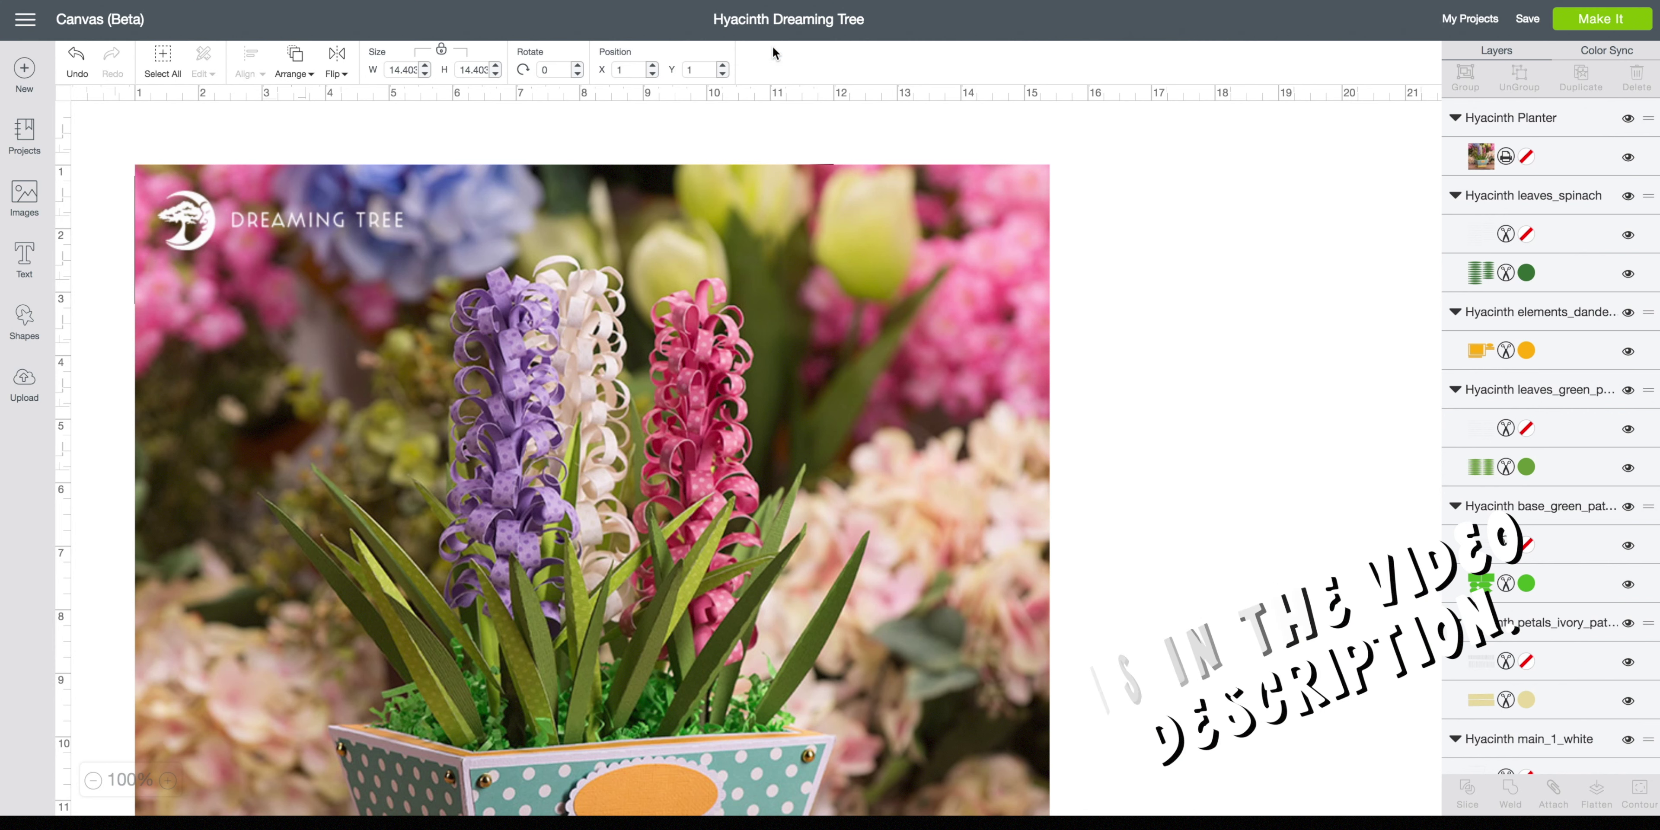
left_click(1463, 24)
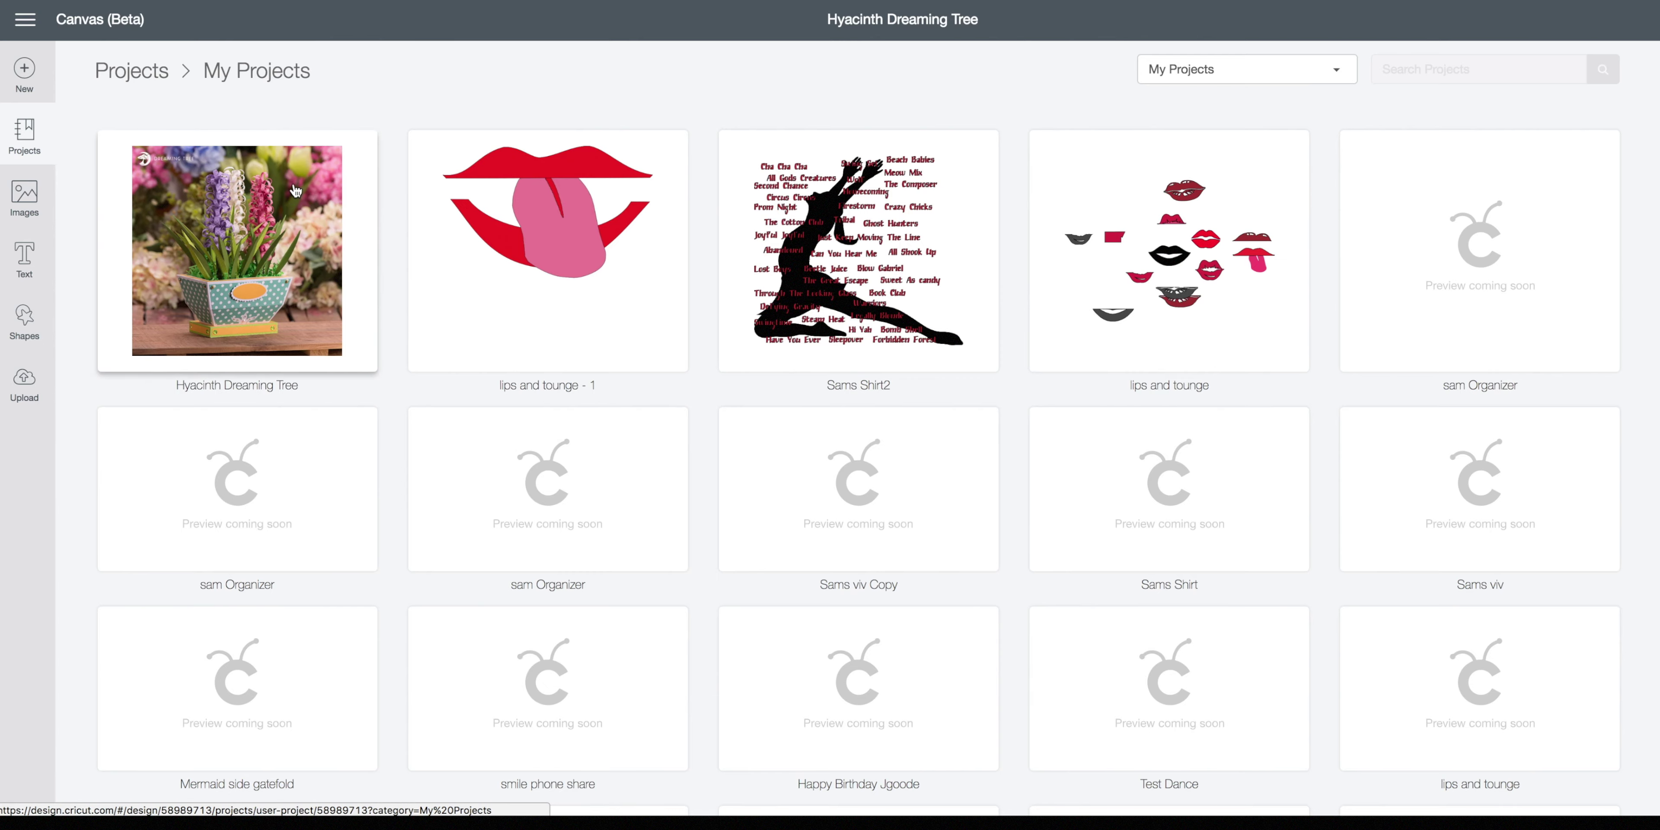
left_click(277, 188)
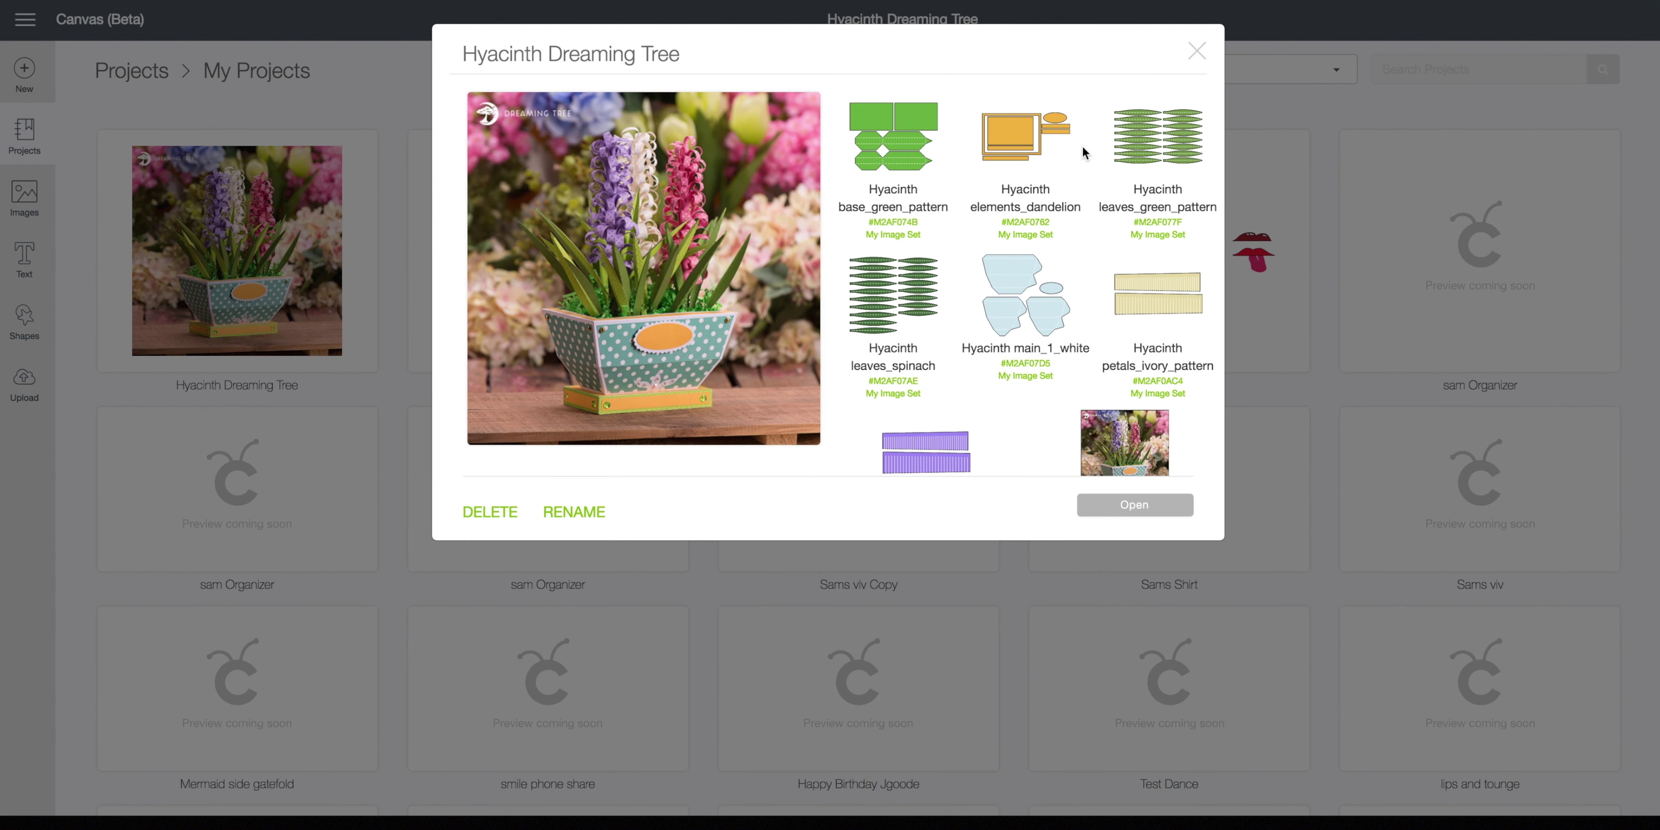
scroll(947, 329, "down", 2)
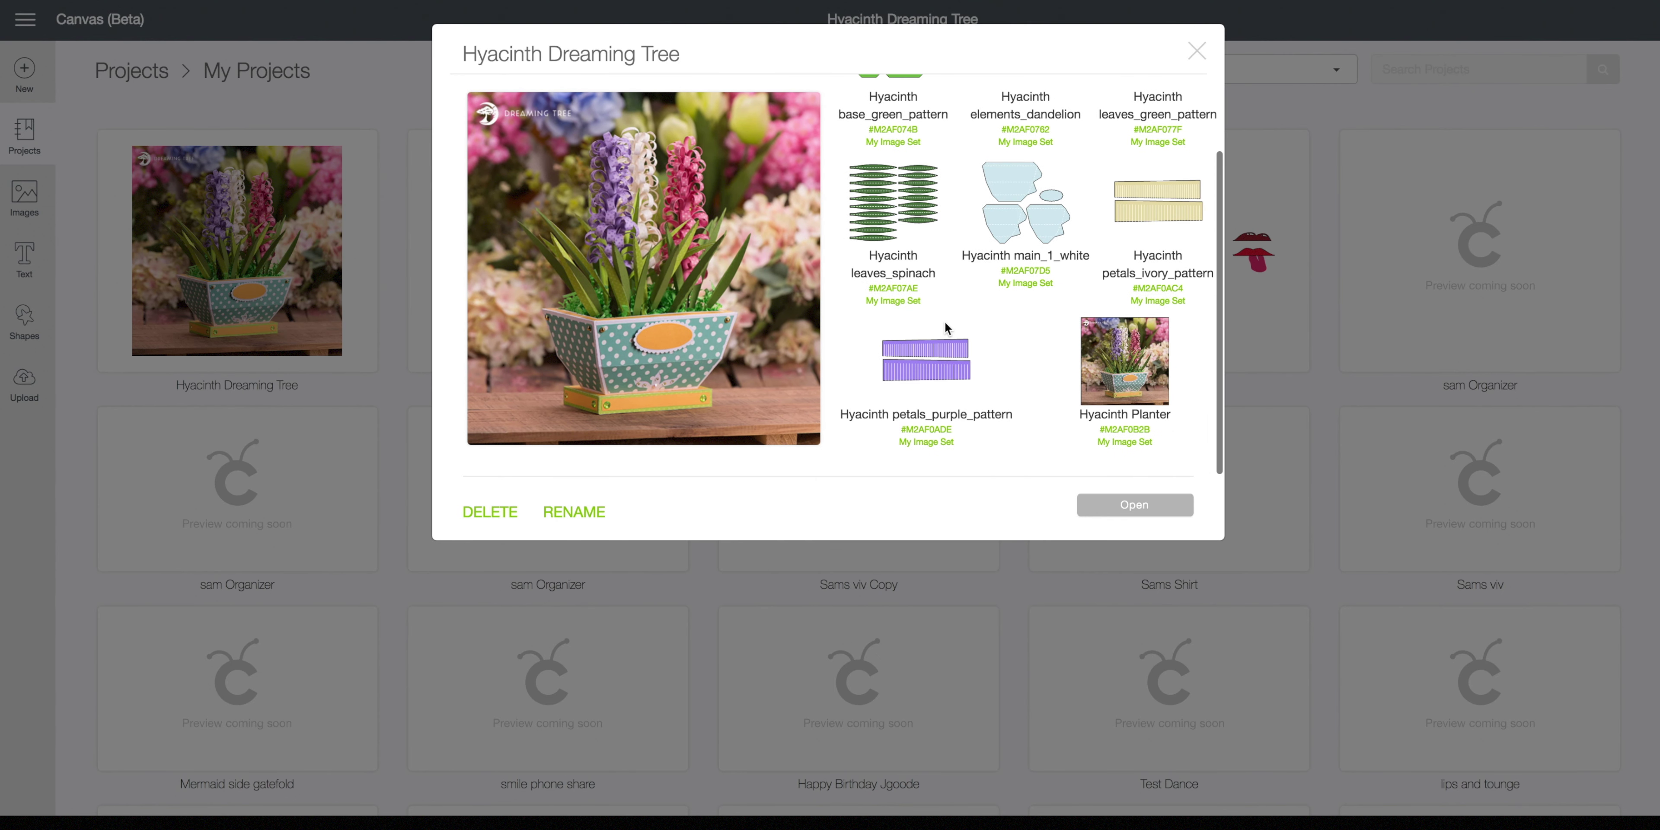
left_click(1128, 509)
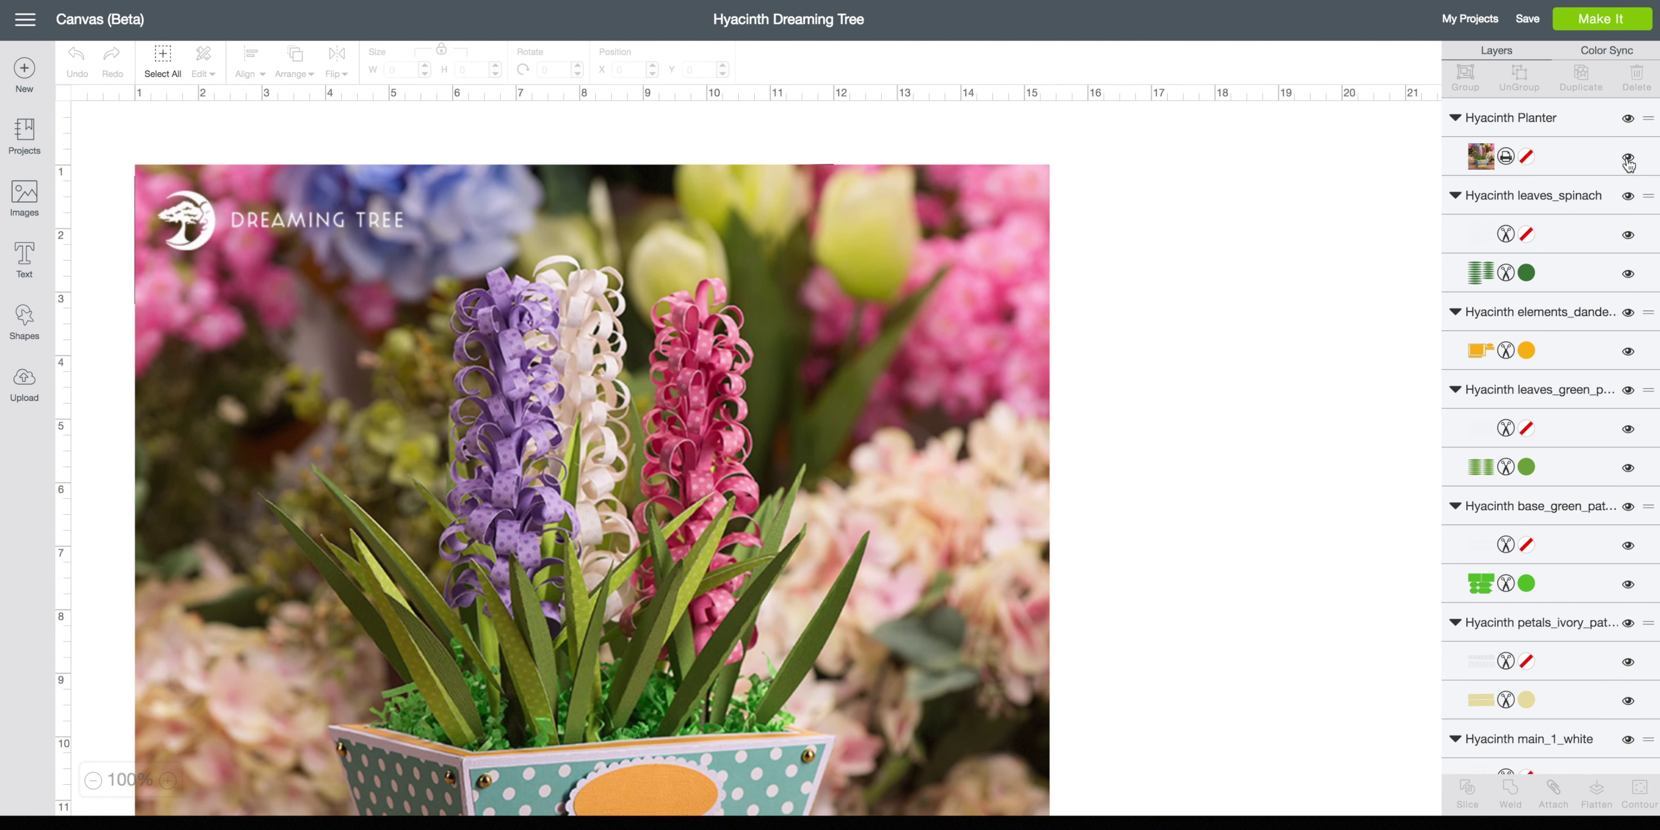
Step: Hide the planter photo, then set the spinach leaf lines to Score and attach them
left_click(1628, 159)
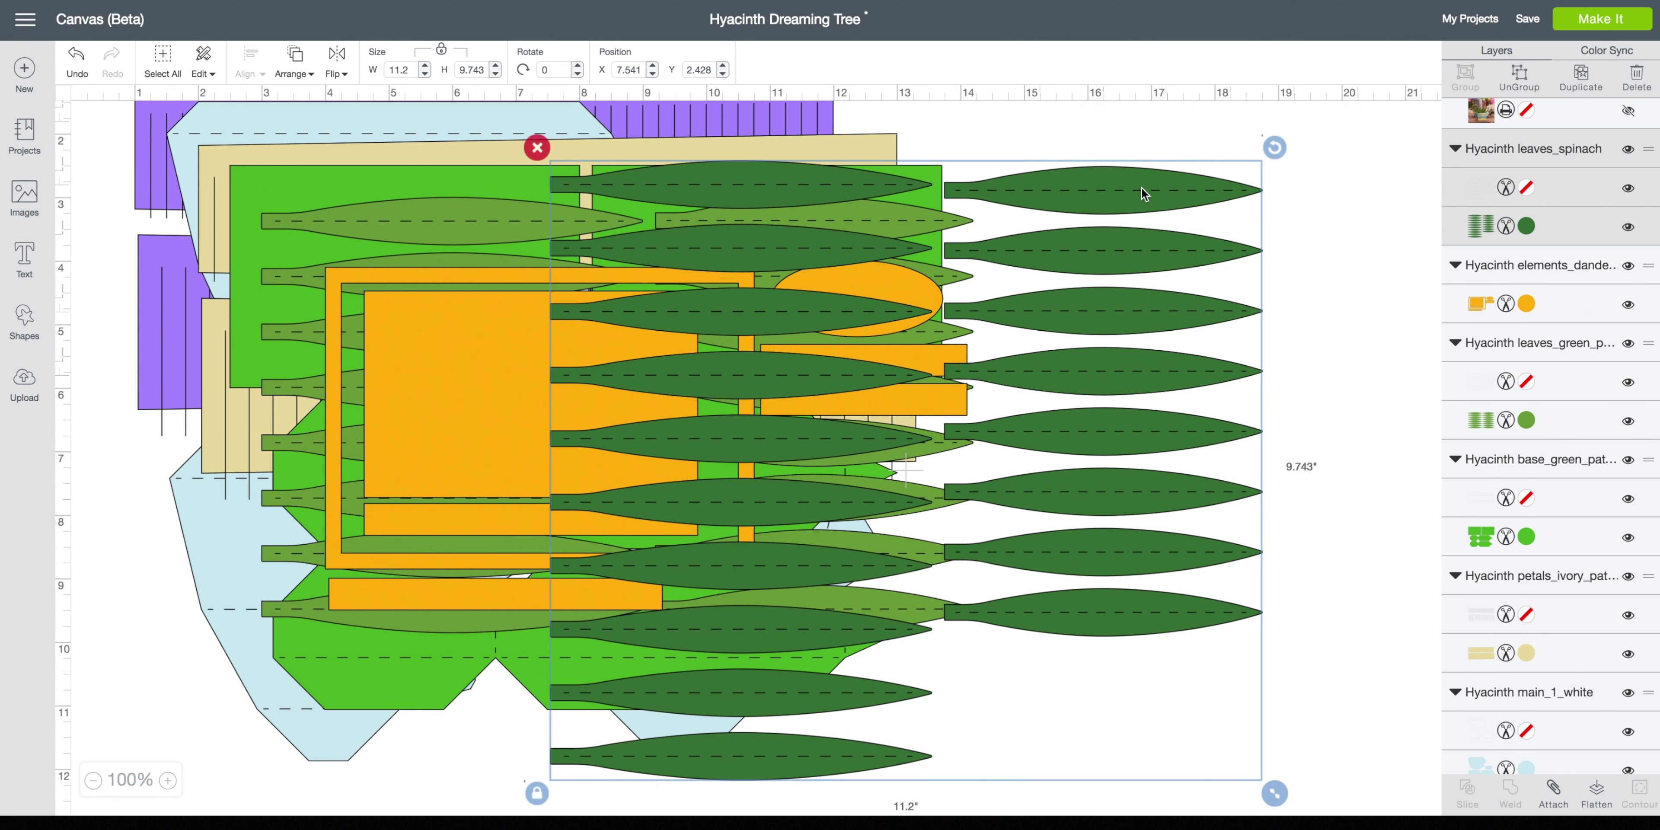
left_click_drag(1133, 194, 1049, 213)
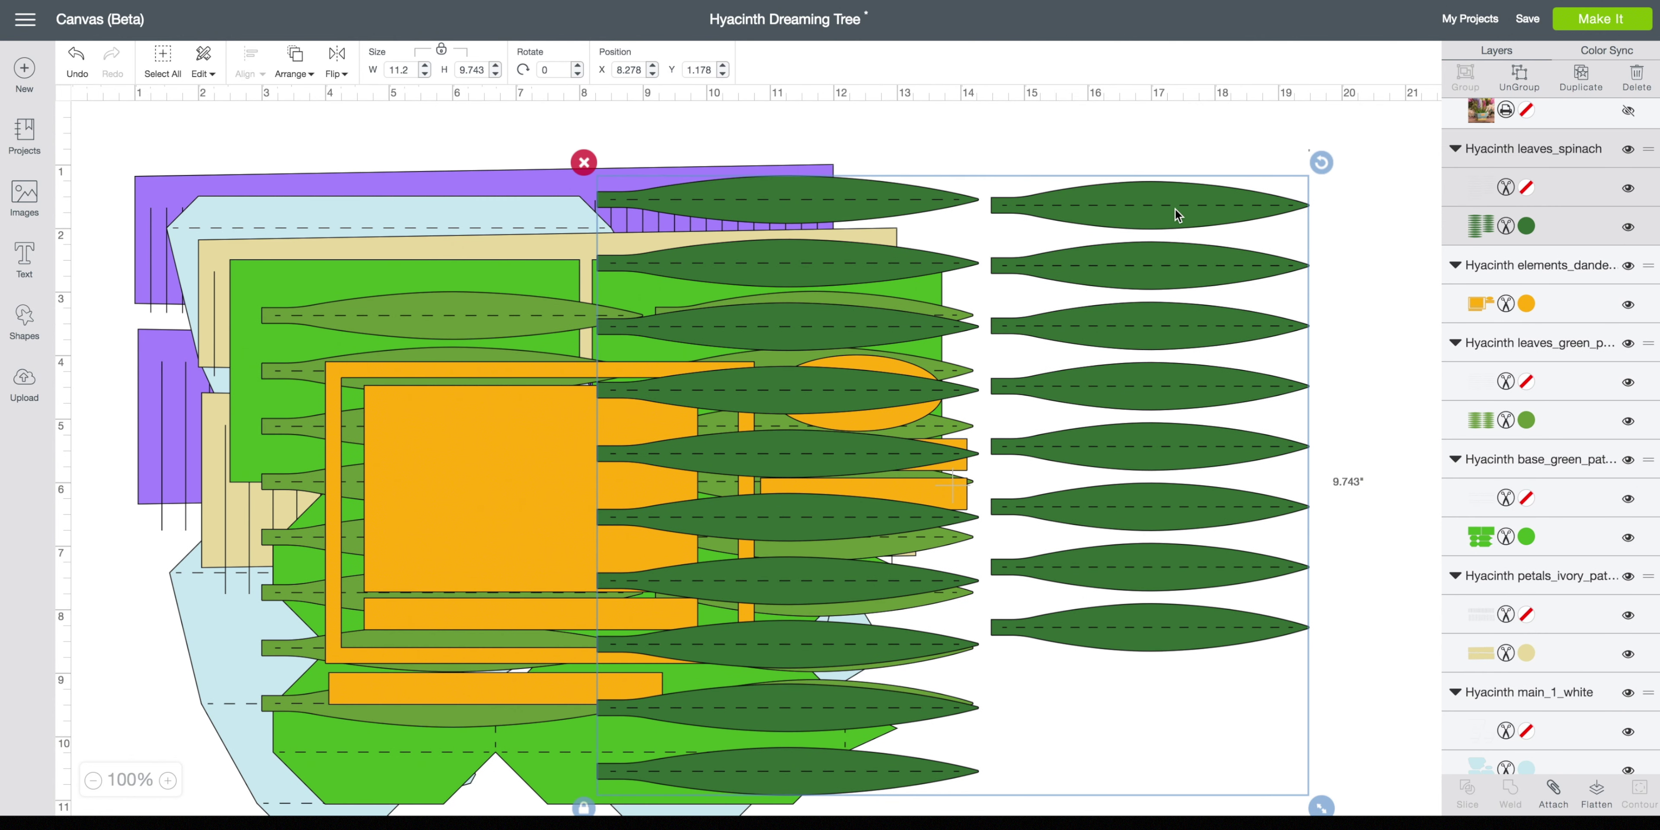
left_click(1528, 193)
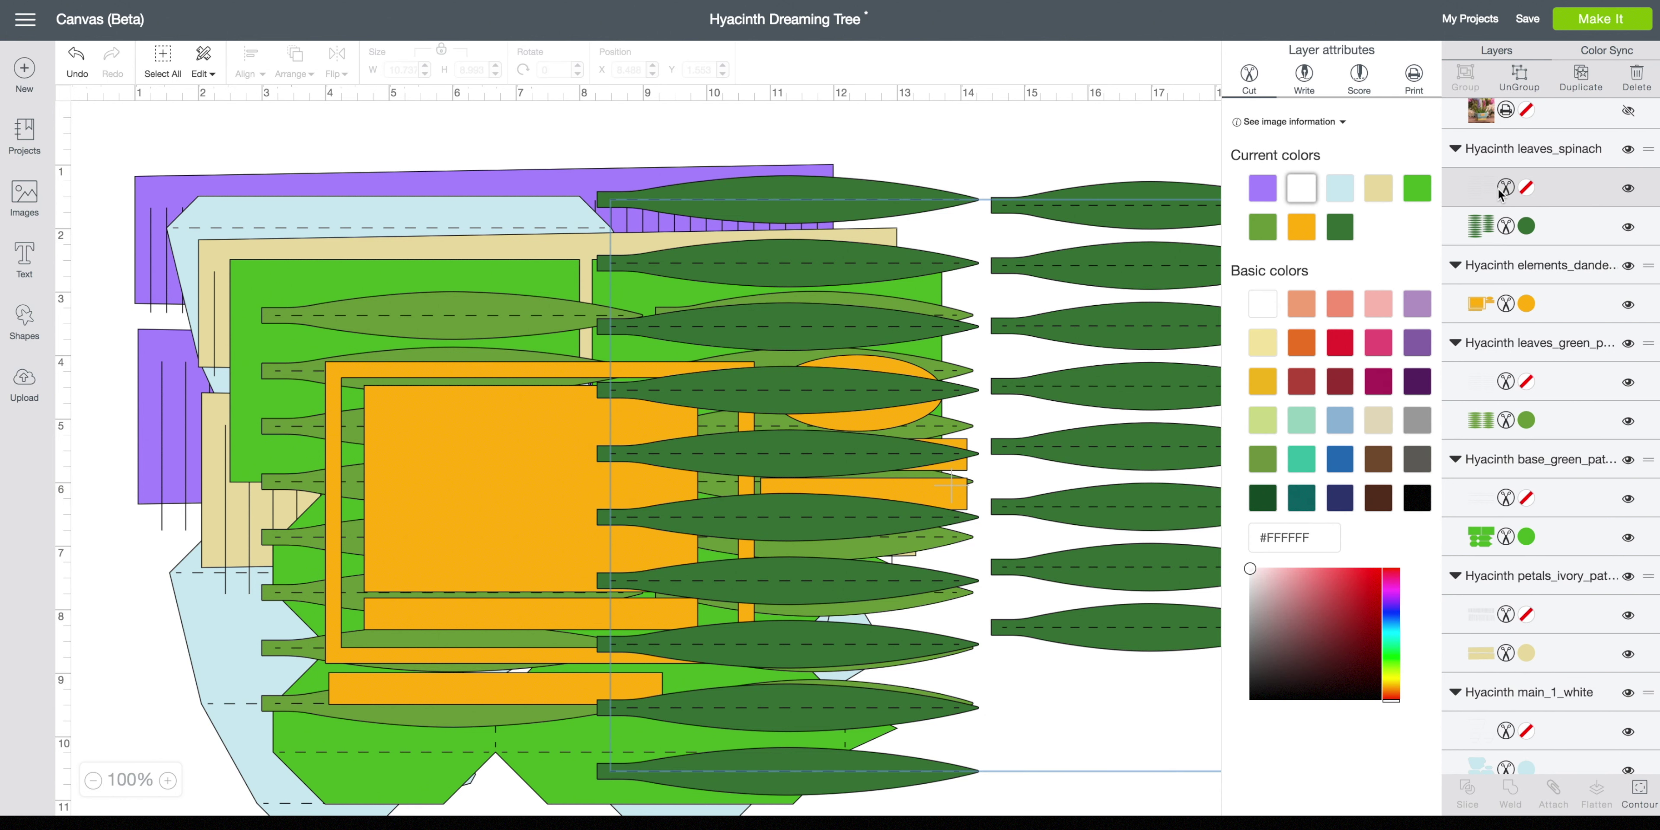
left_click(1358, 77)
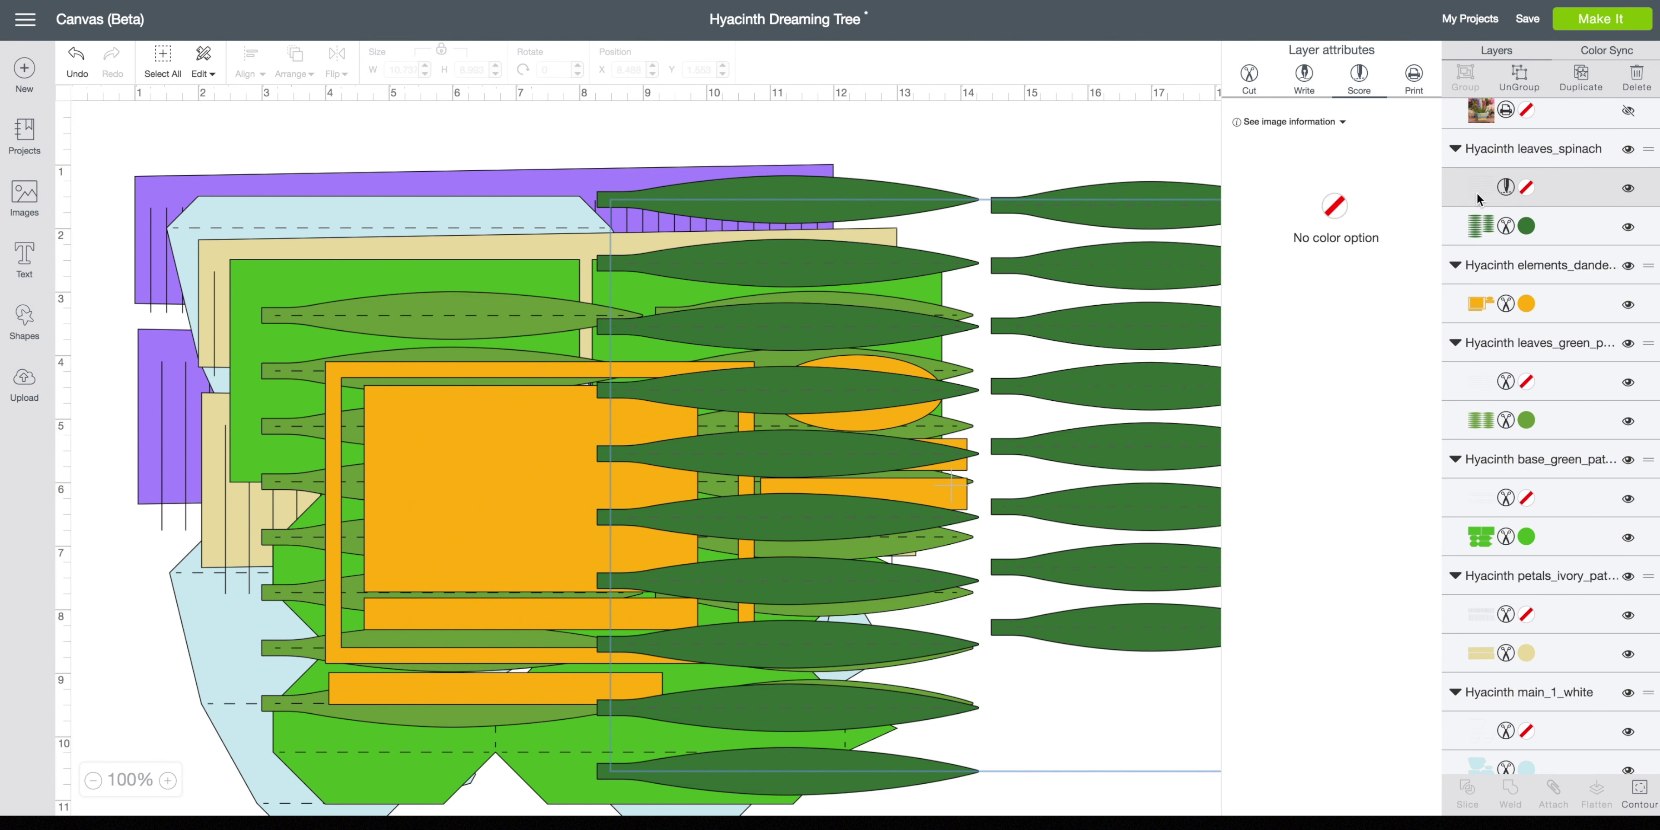
left_click_drag(1098, 147, 1148, 278)
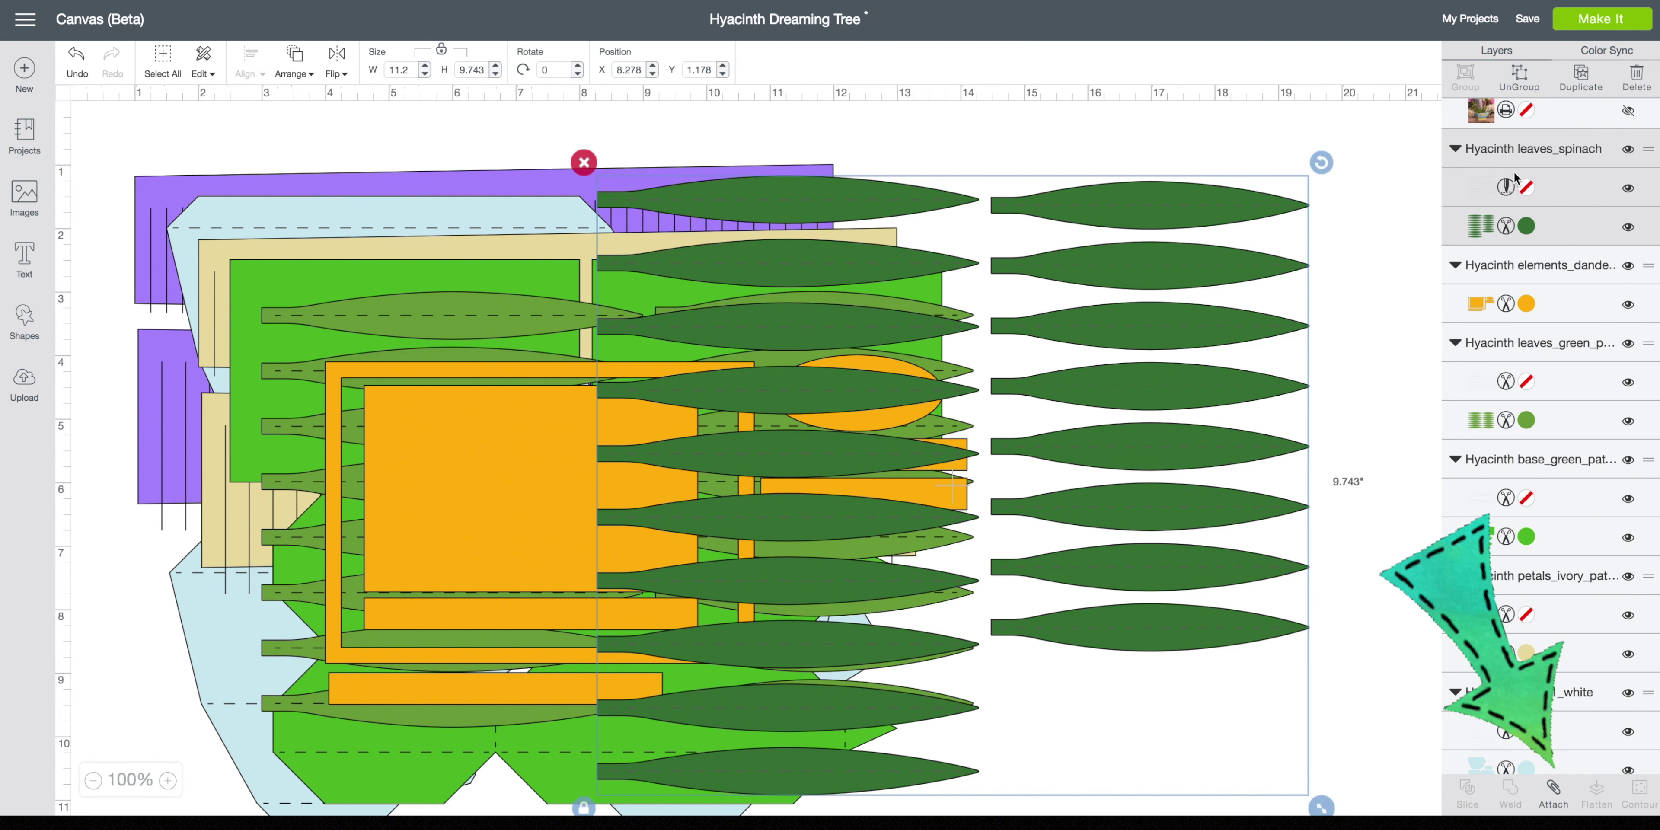
left_click(1554, 792)
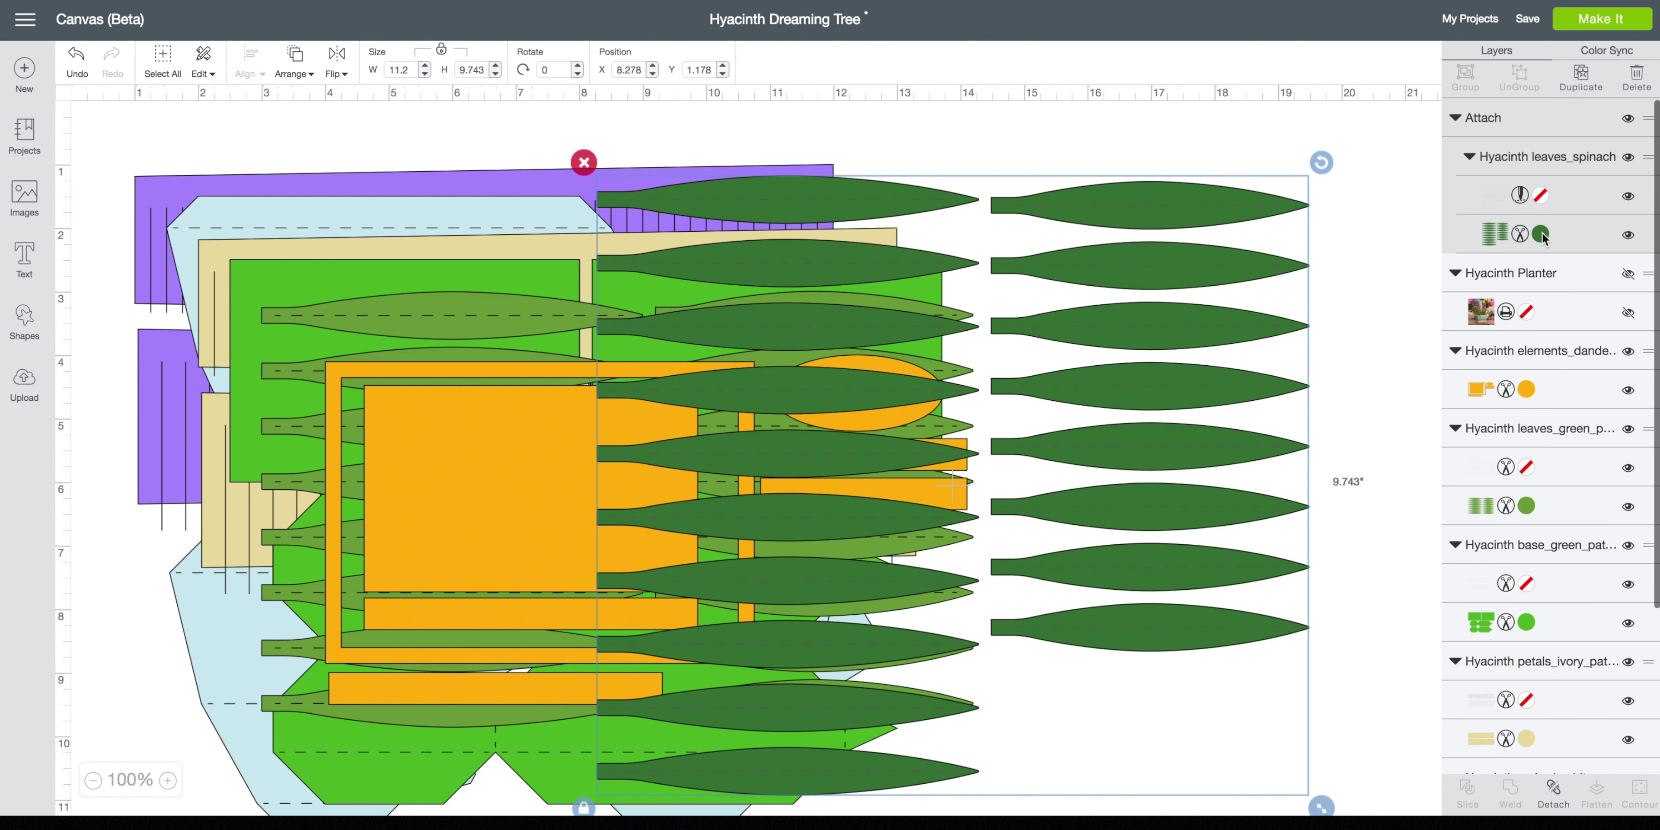
Step: Recolour the spinach leaves light green (#C8D783) and move them up and right
left_click(1541, 234)
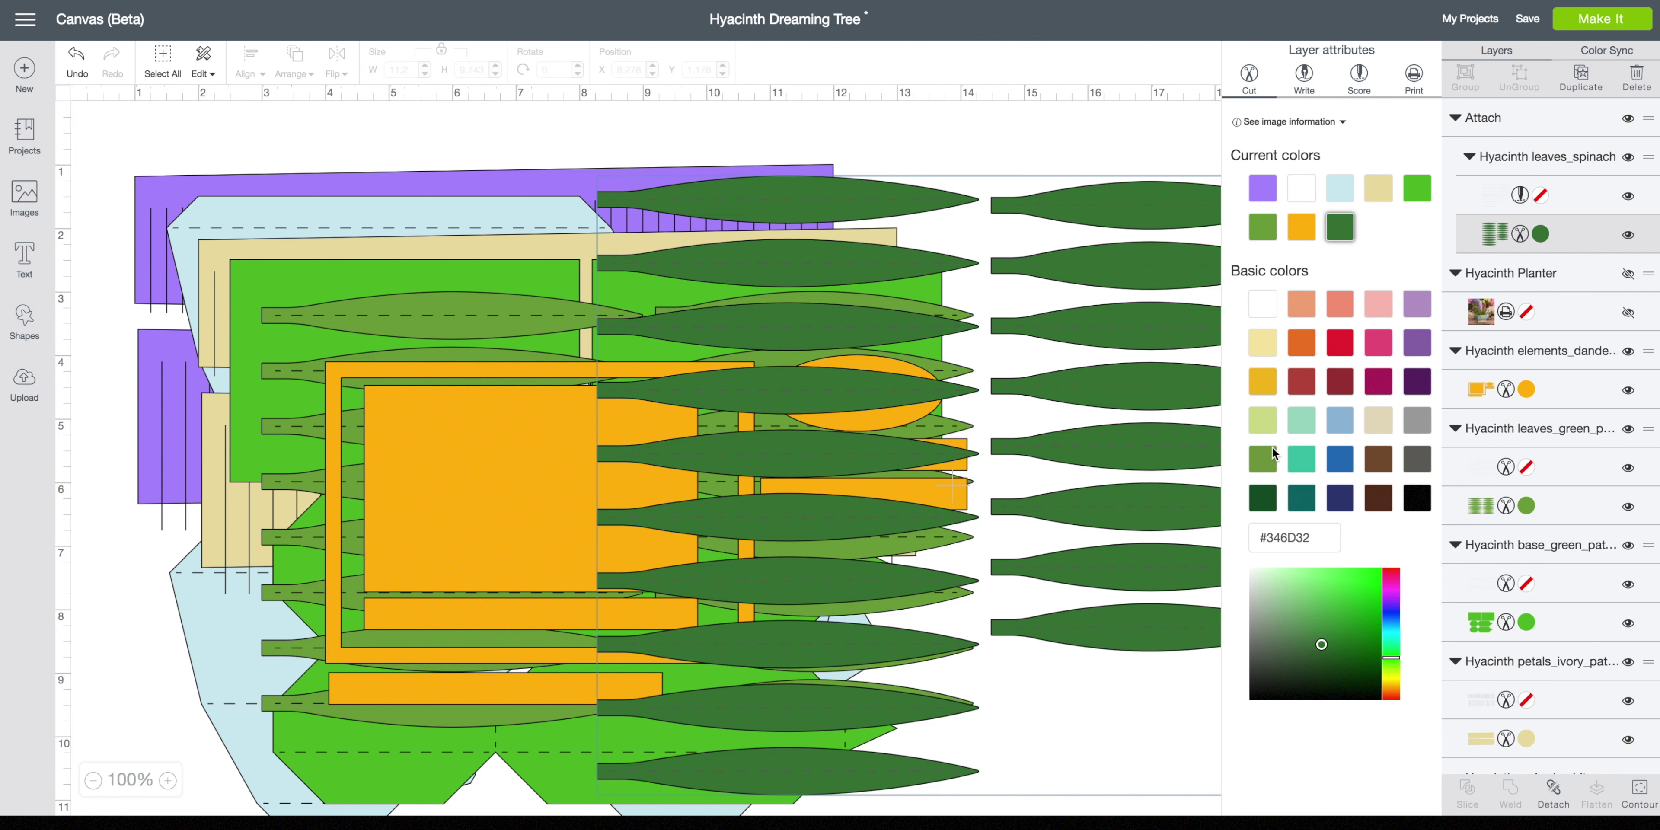
left_click(1263, 419)
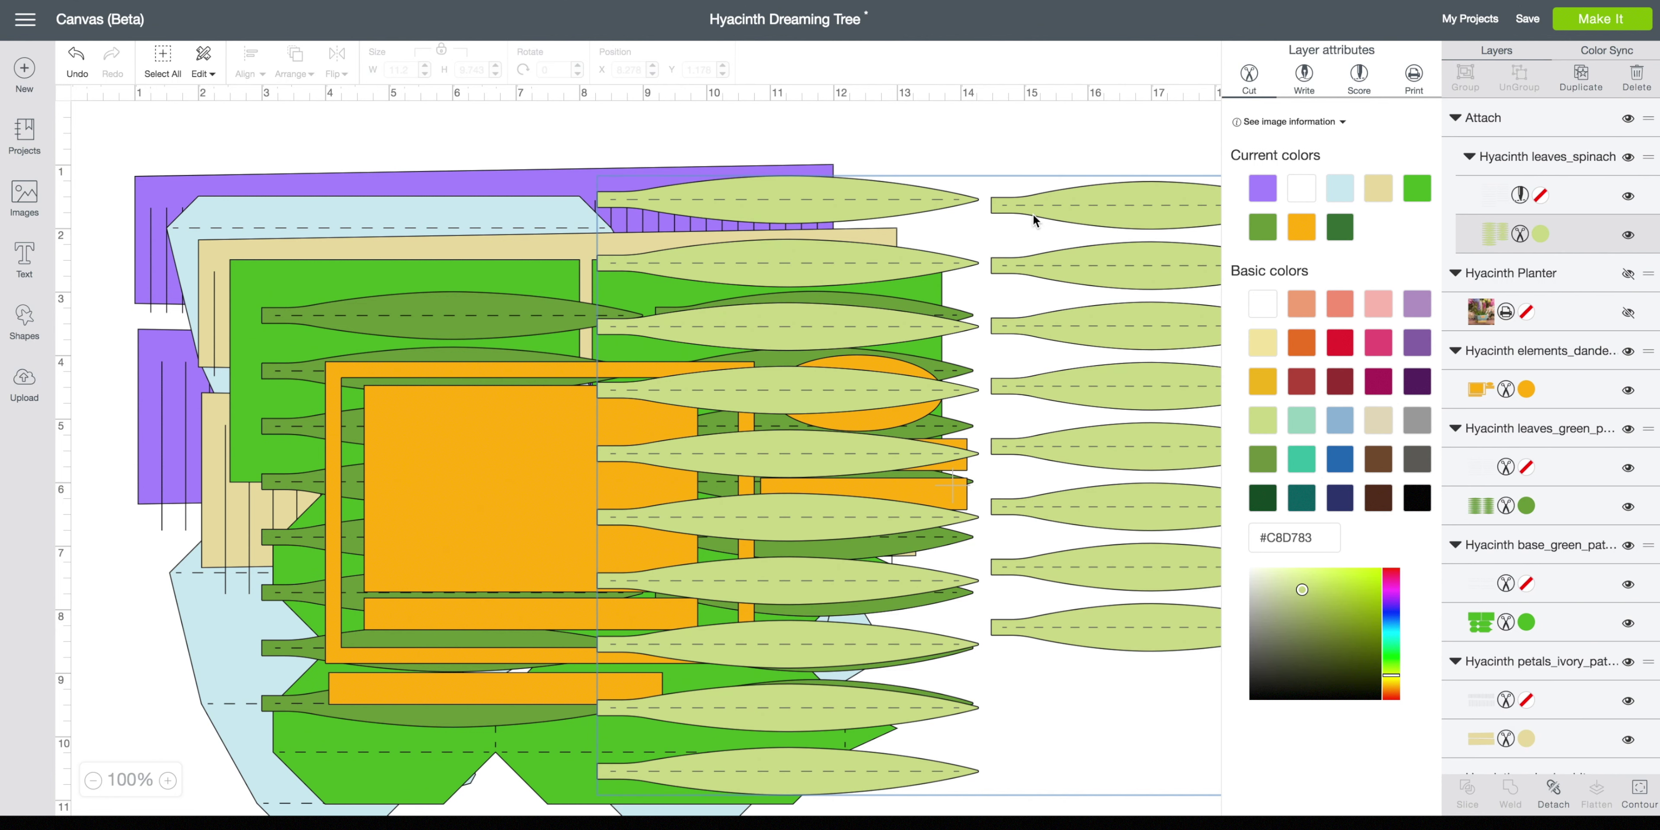
left_click_drag(1113, 215, 1228, 185)
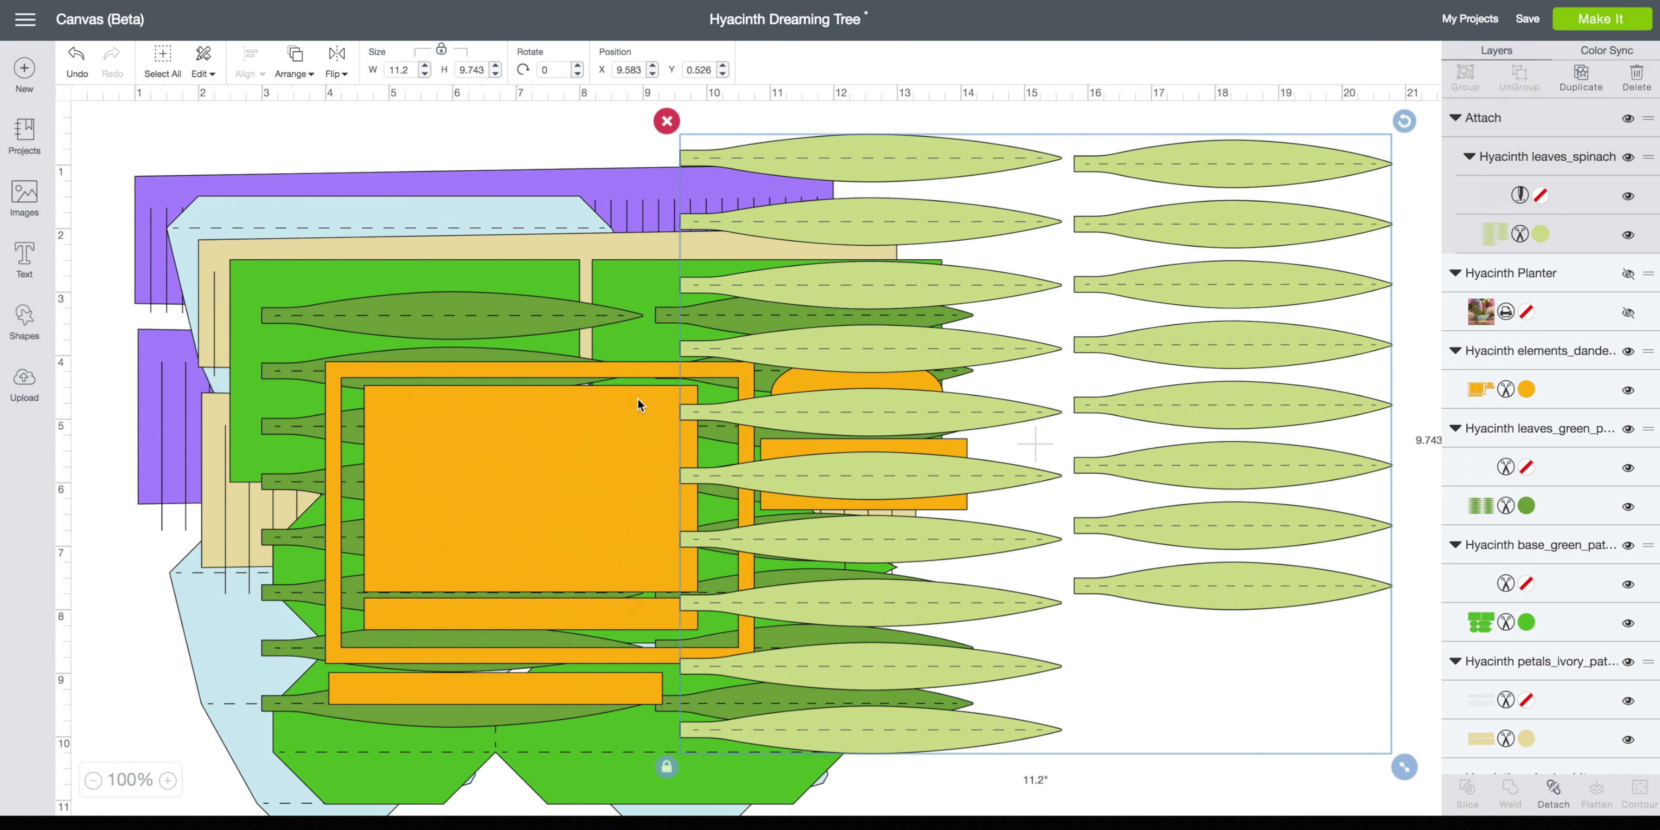
left_click_drag(456, 319, 450, 168)
Step: Set the dark-green leaf lines to Score and attach them to the dark-green leaves
left_click(1480, 257)
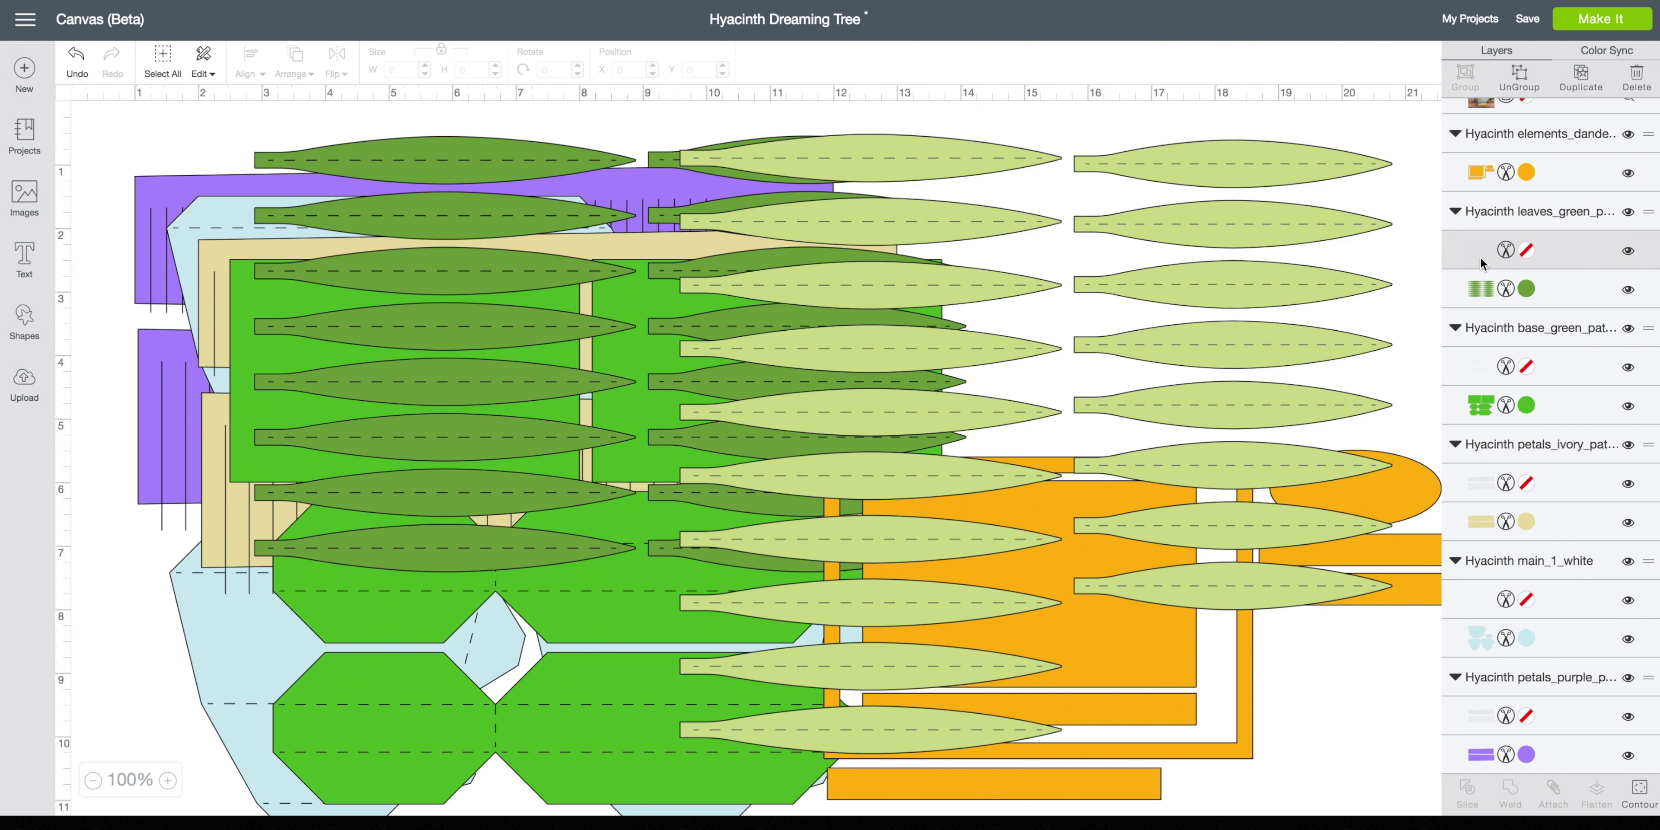
left_click(1360, 76)
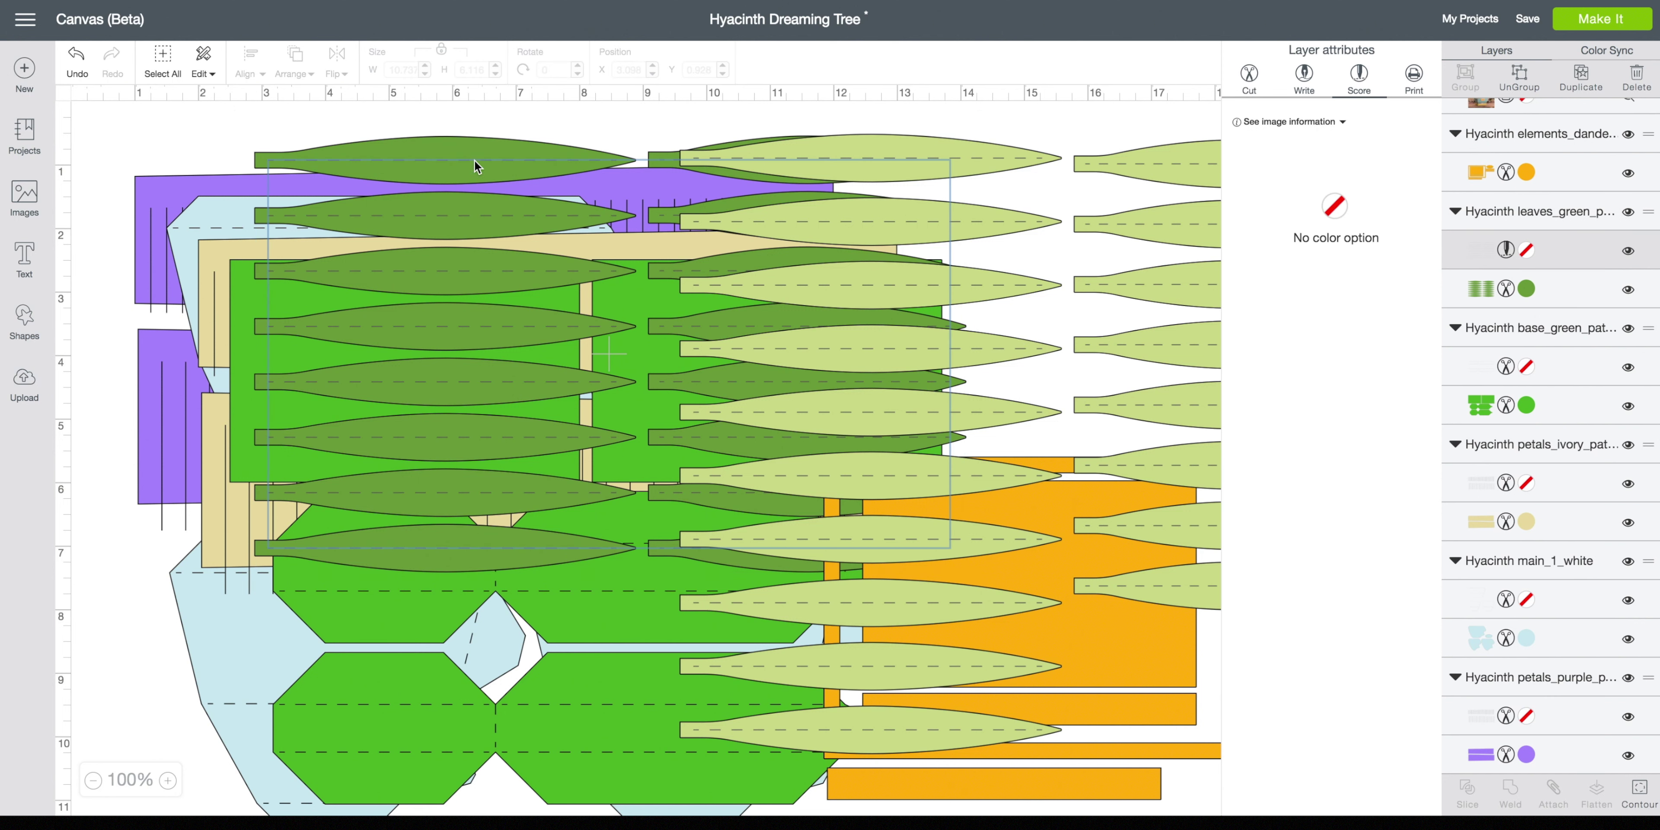
left_click_drag(428, 145, 426, 132)
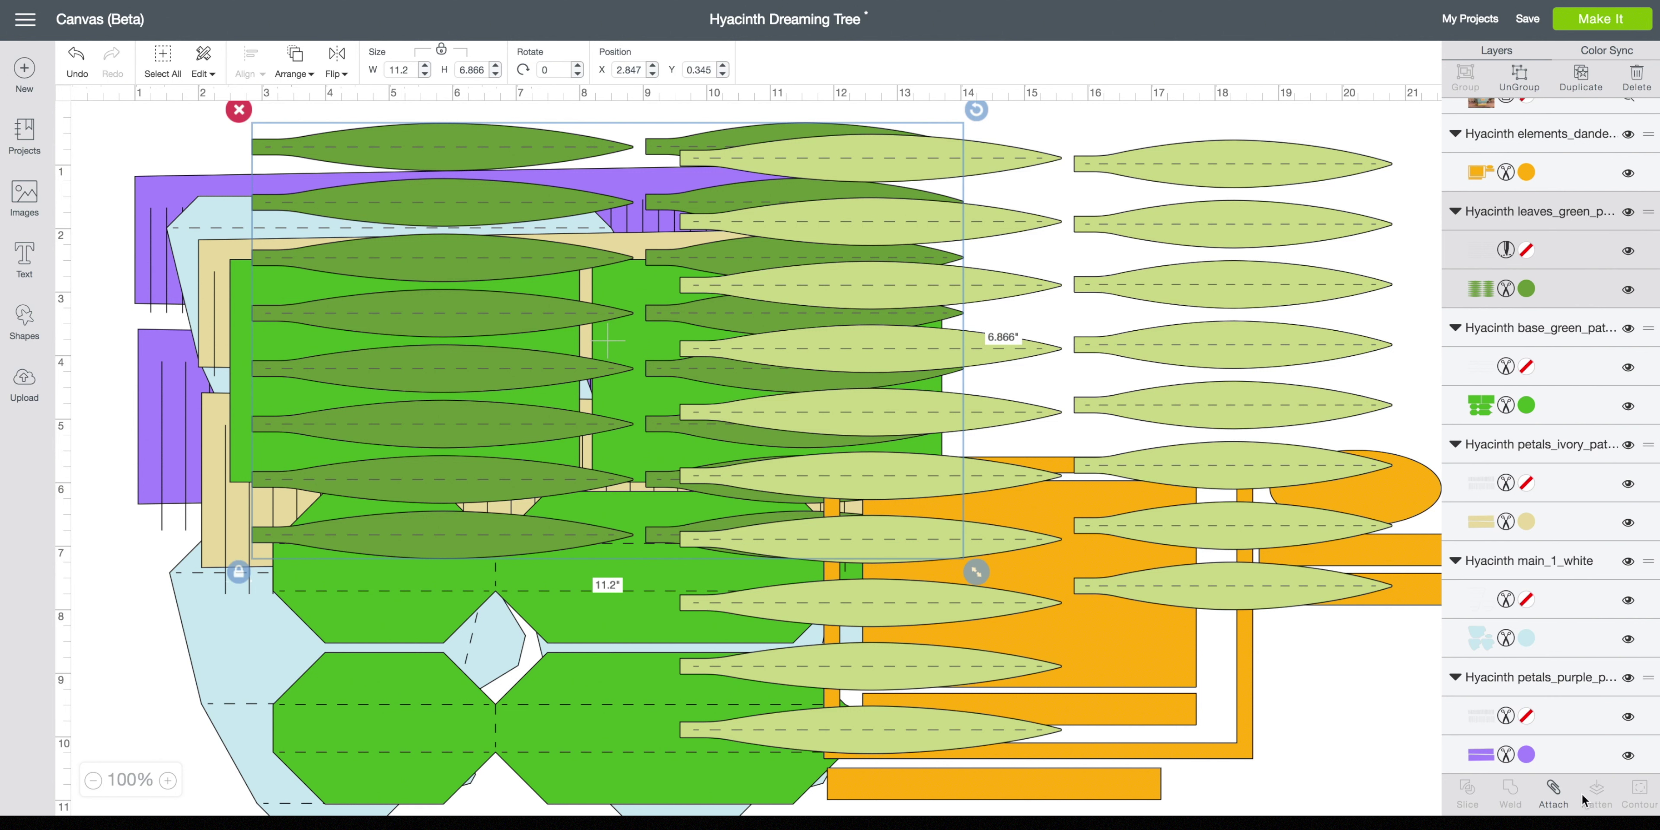
left_click(1554, 798)
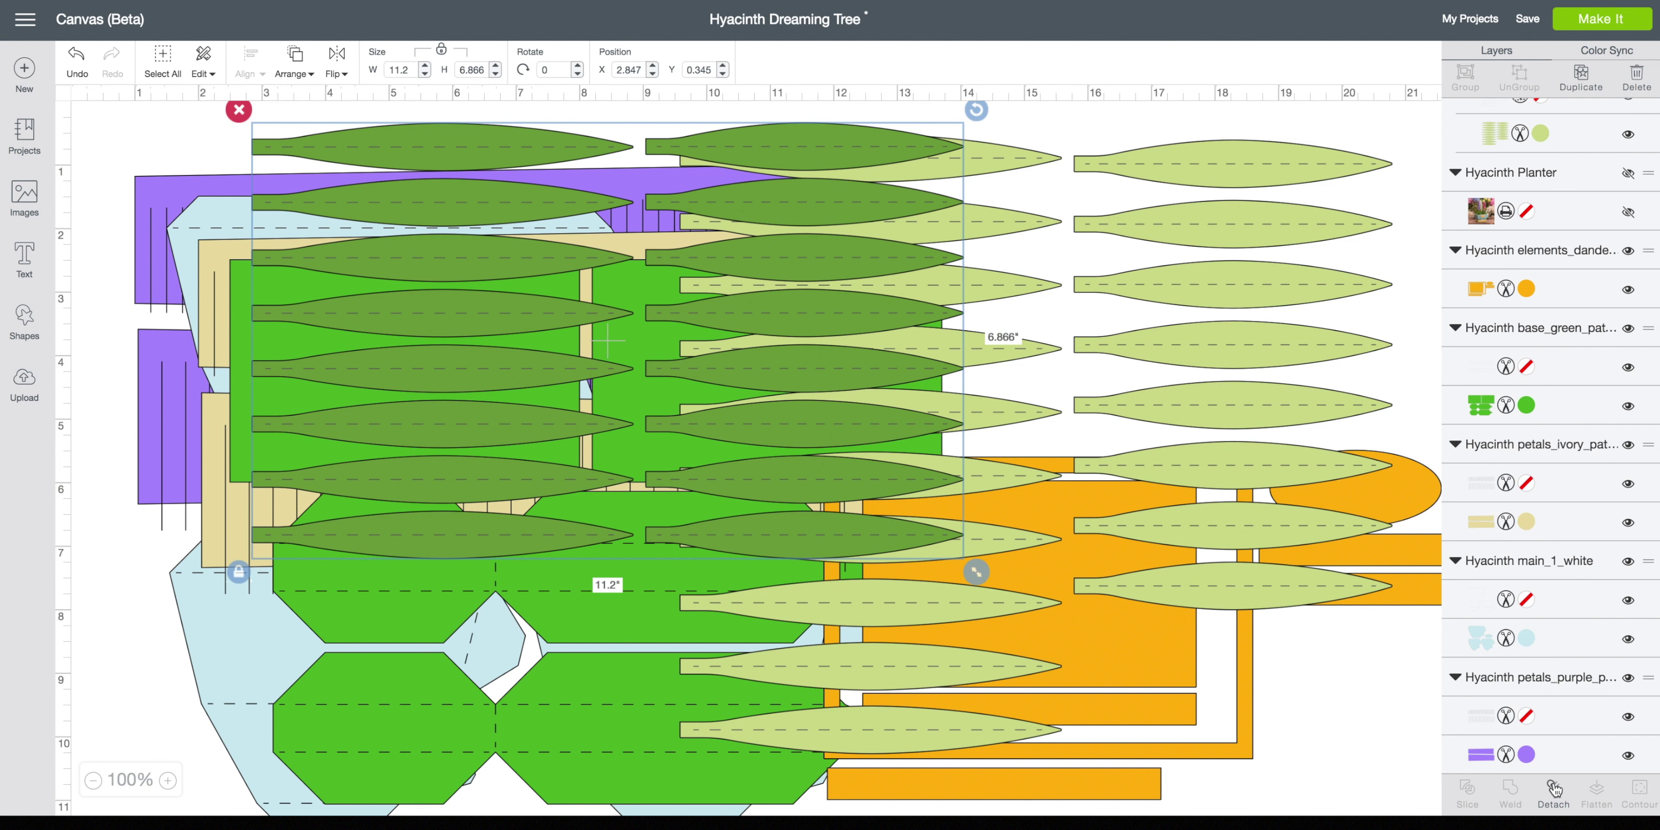
Step: Move the light-green leaves right and stack the dark-green leaves over them
left_click(248, 652)
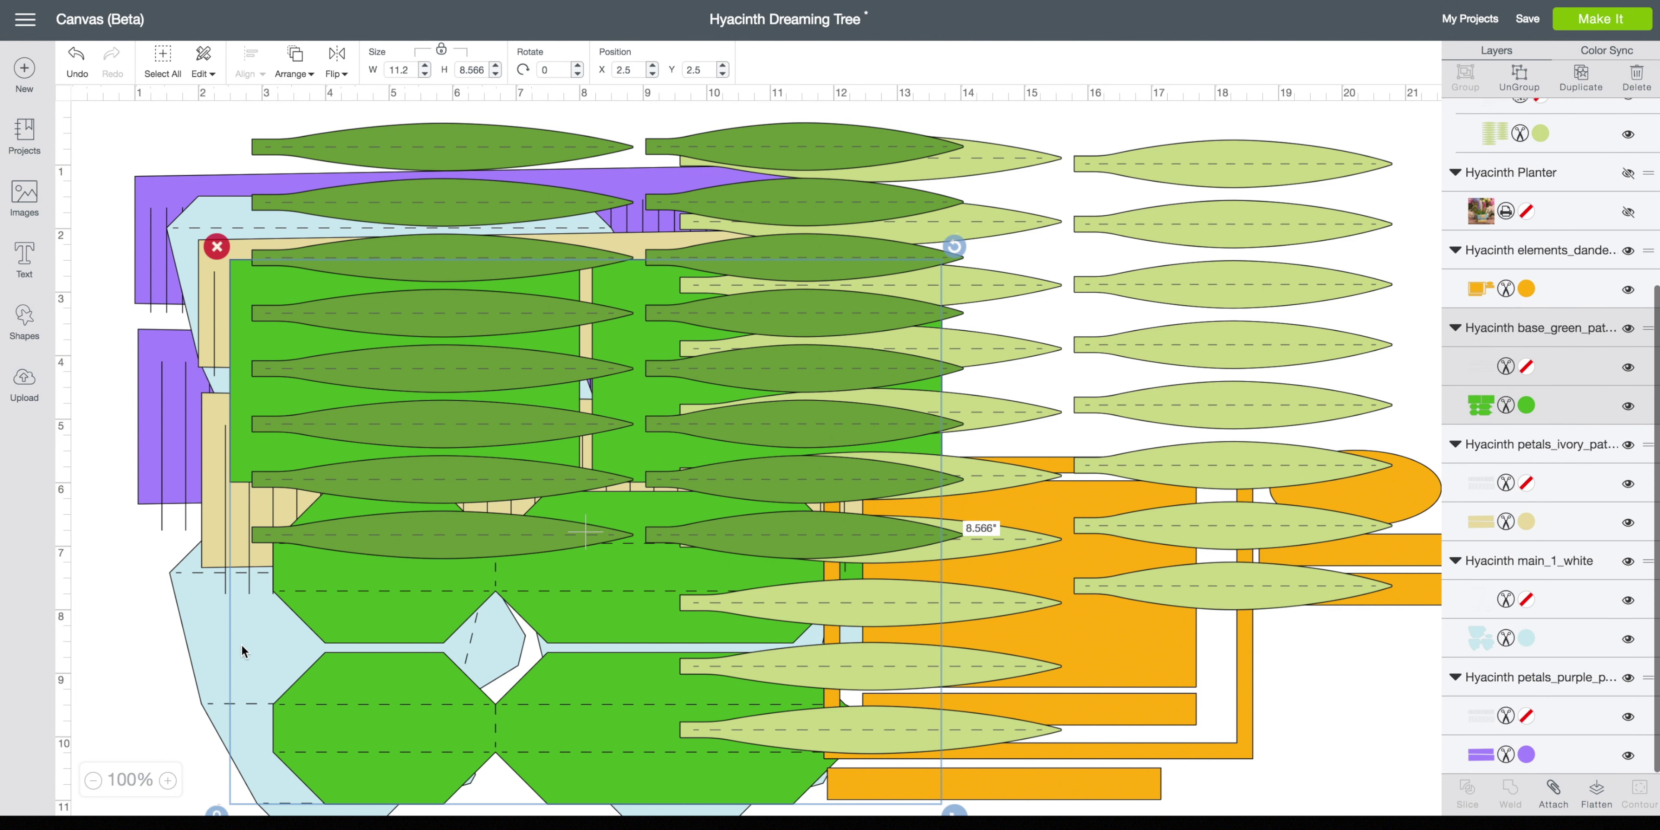
left_click_drag(1171, 163, 1356, 248)
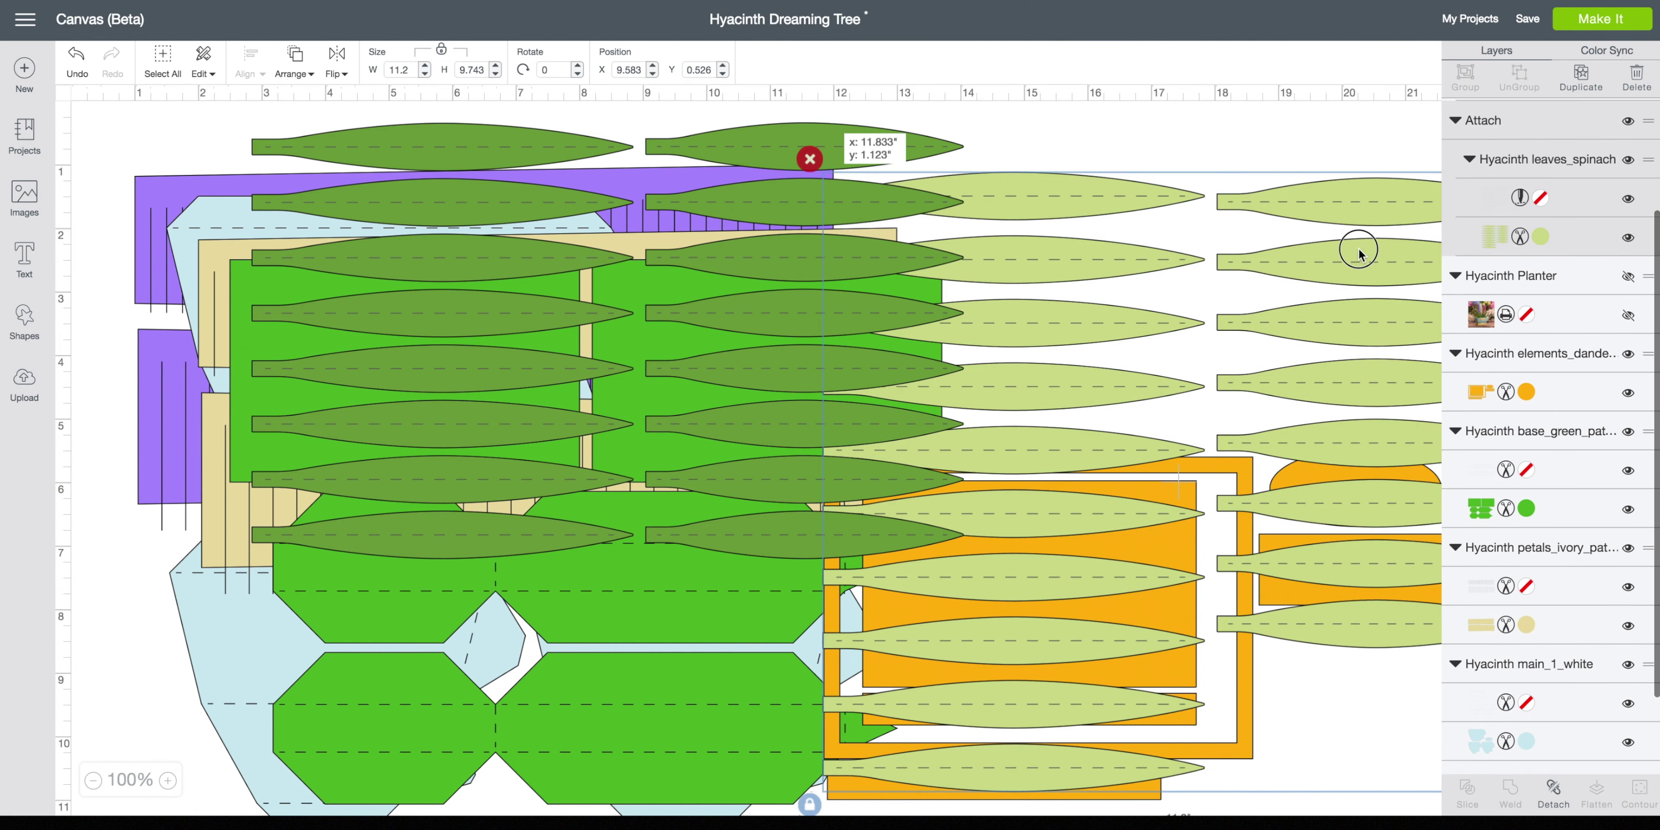
left_click_drag(787, 147, 1371, 203)
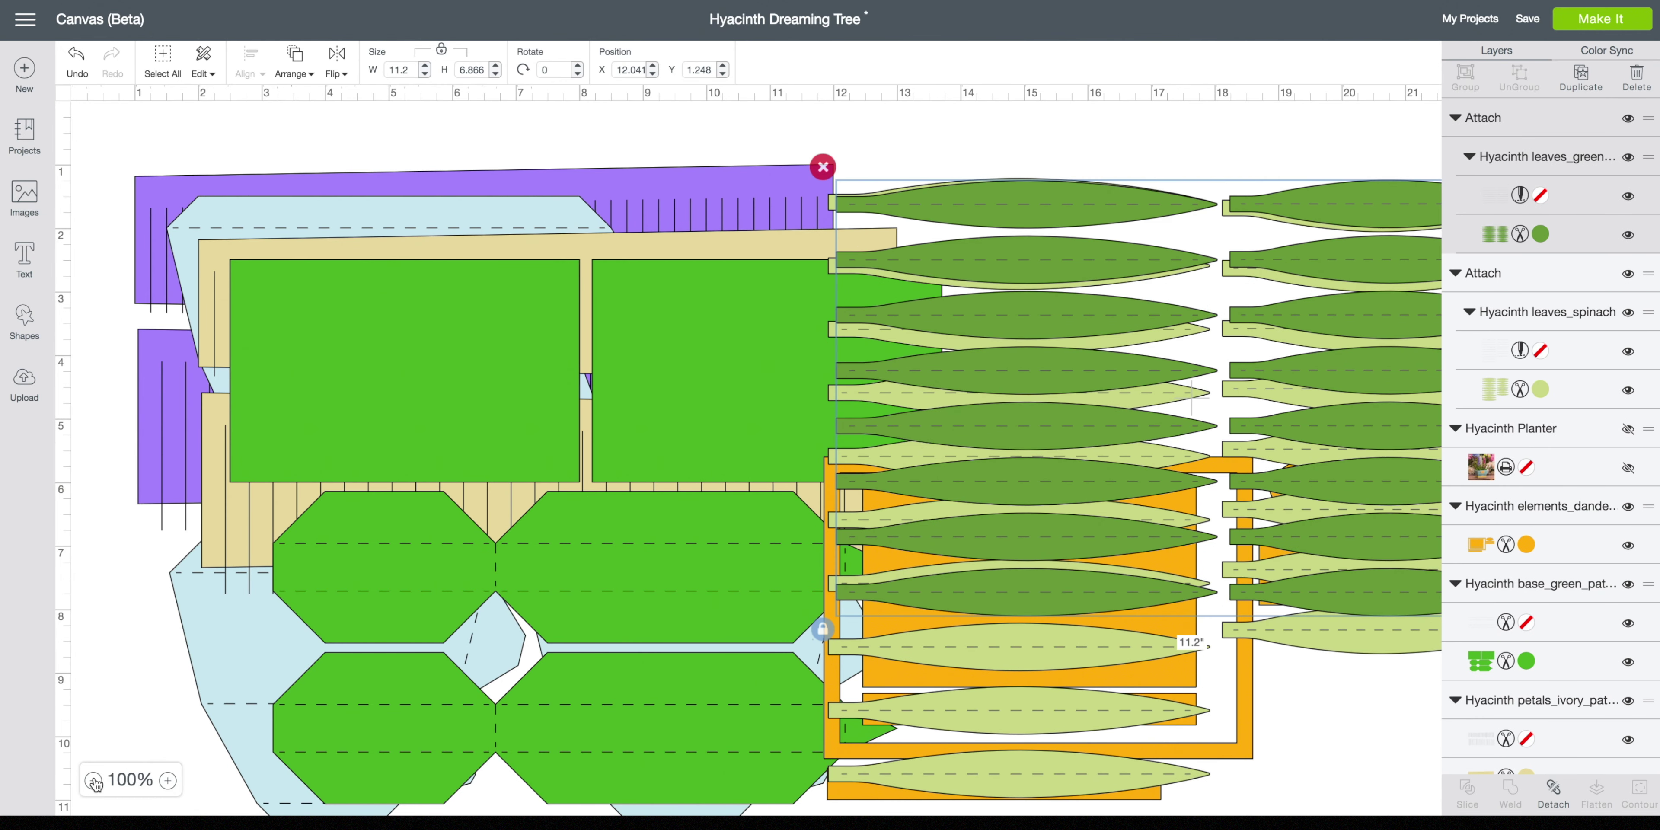
Step: Zoom out to 50% and rearrange the leaves, orange pieces and green base pieces
left_click(93, 780)
left_click(93, 781)
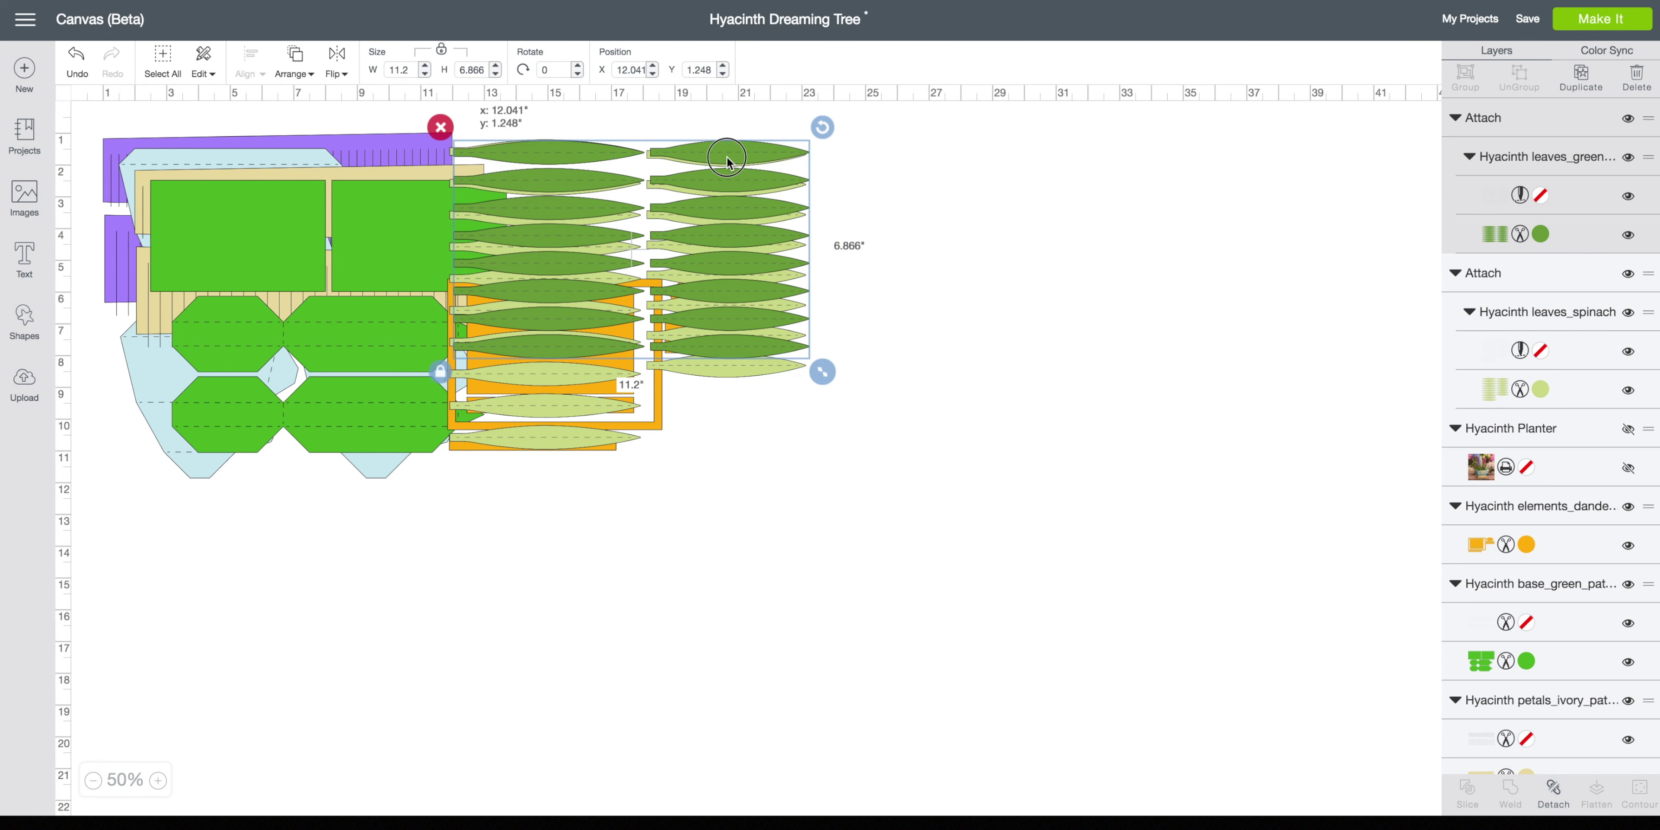
left_click_drag(726, 161, 1085, 186)
left_click_drag(586, 152, 988, 163)
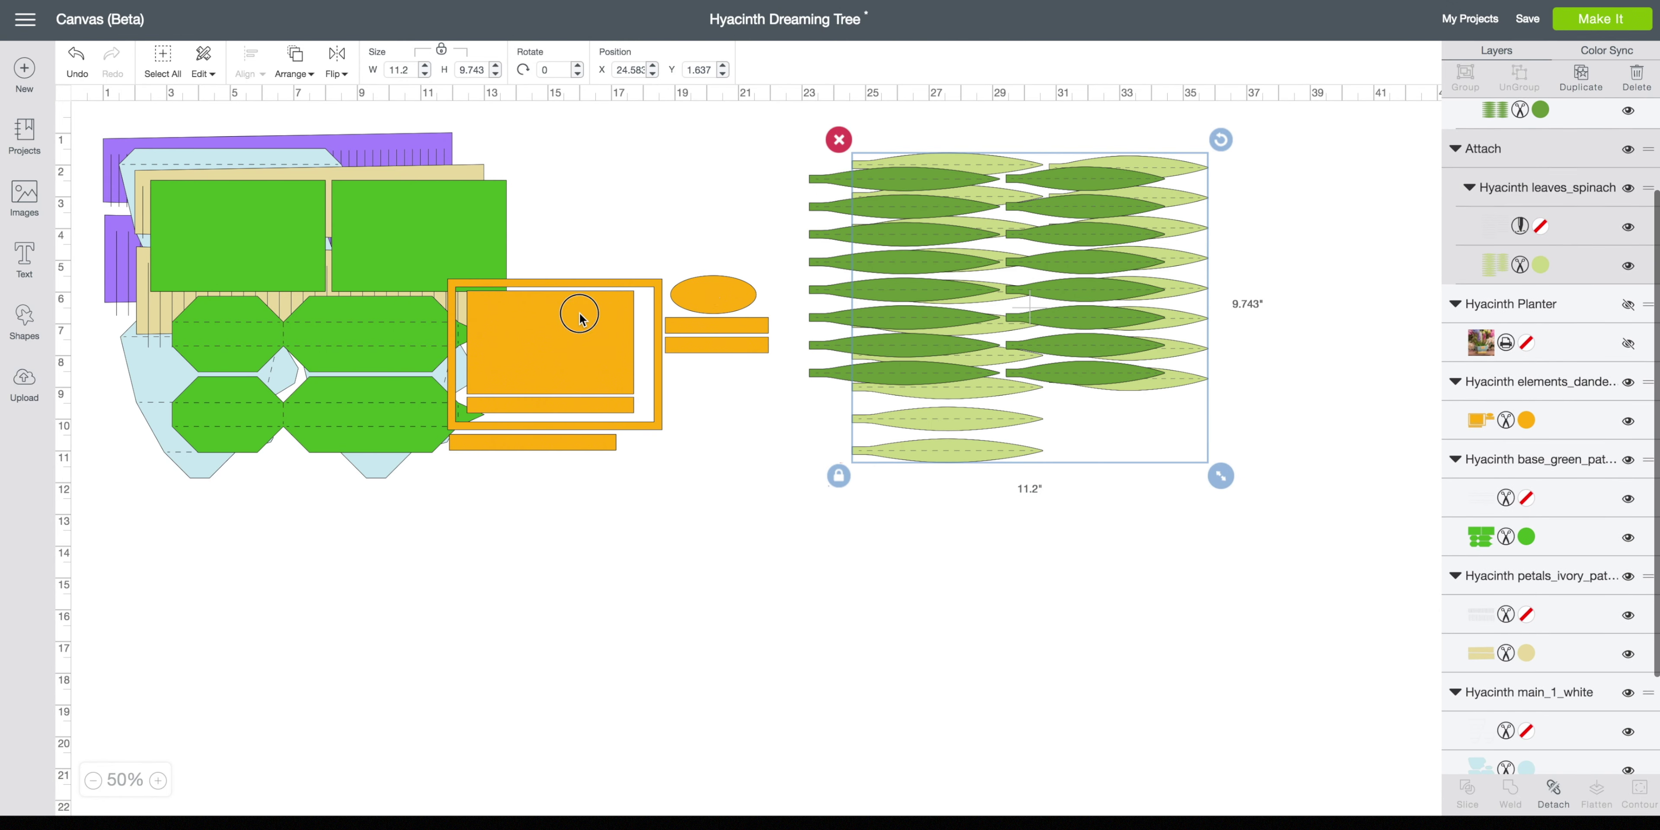
left_click_drag(580, 316, 988, 278)
left_click_drag(408, 252, 685, 250)
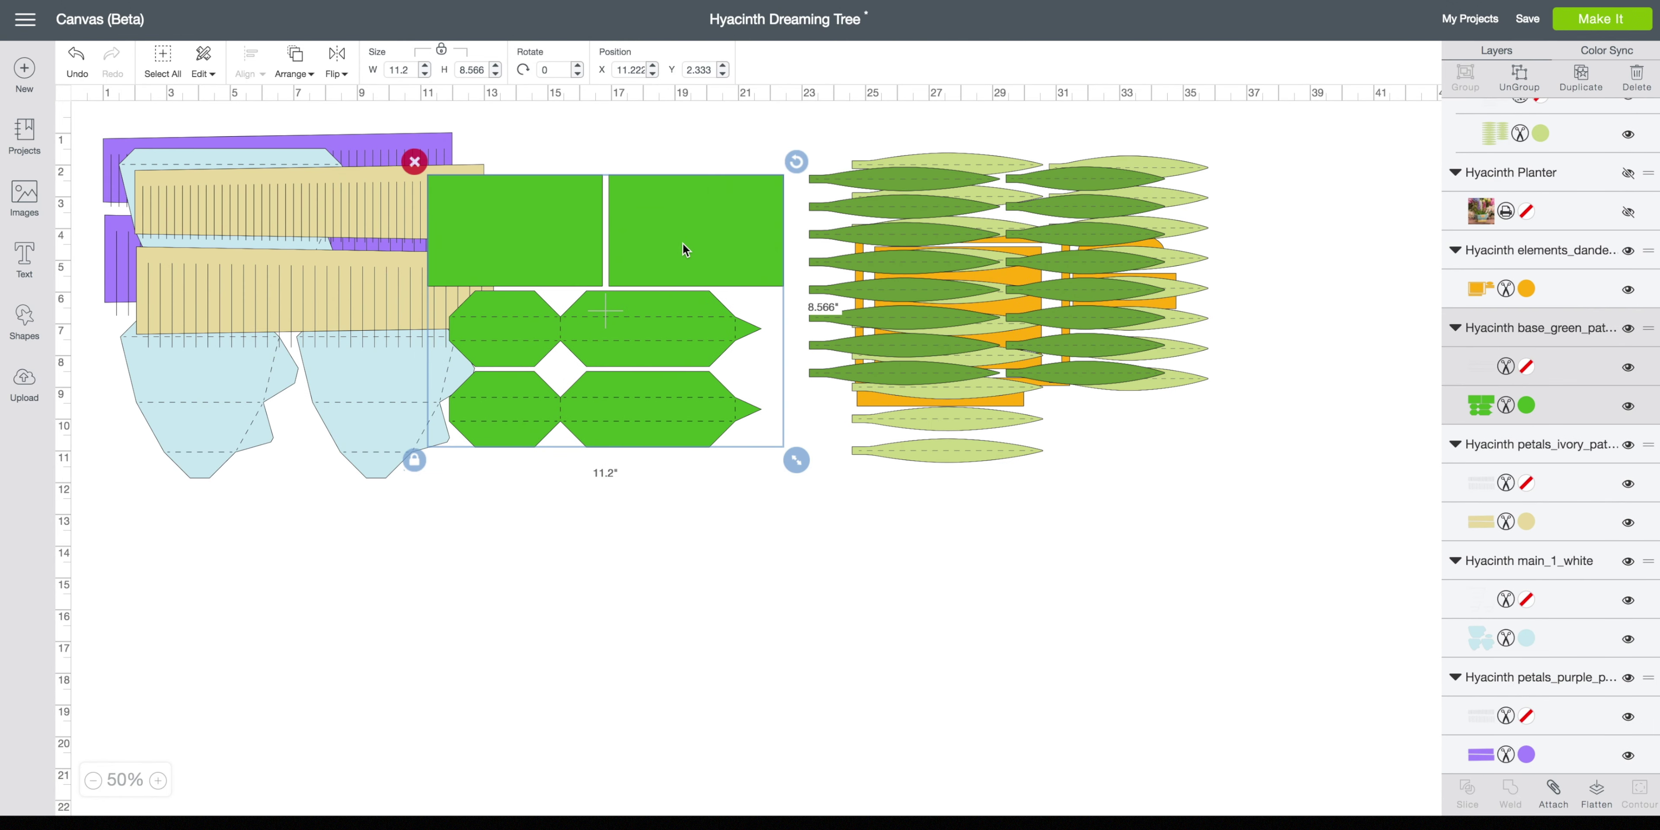
Step: Set the base_green dashed lines to Score and attach them to the green base pieces
left_click(1506, 368)
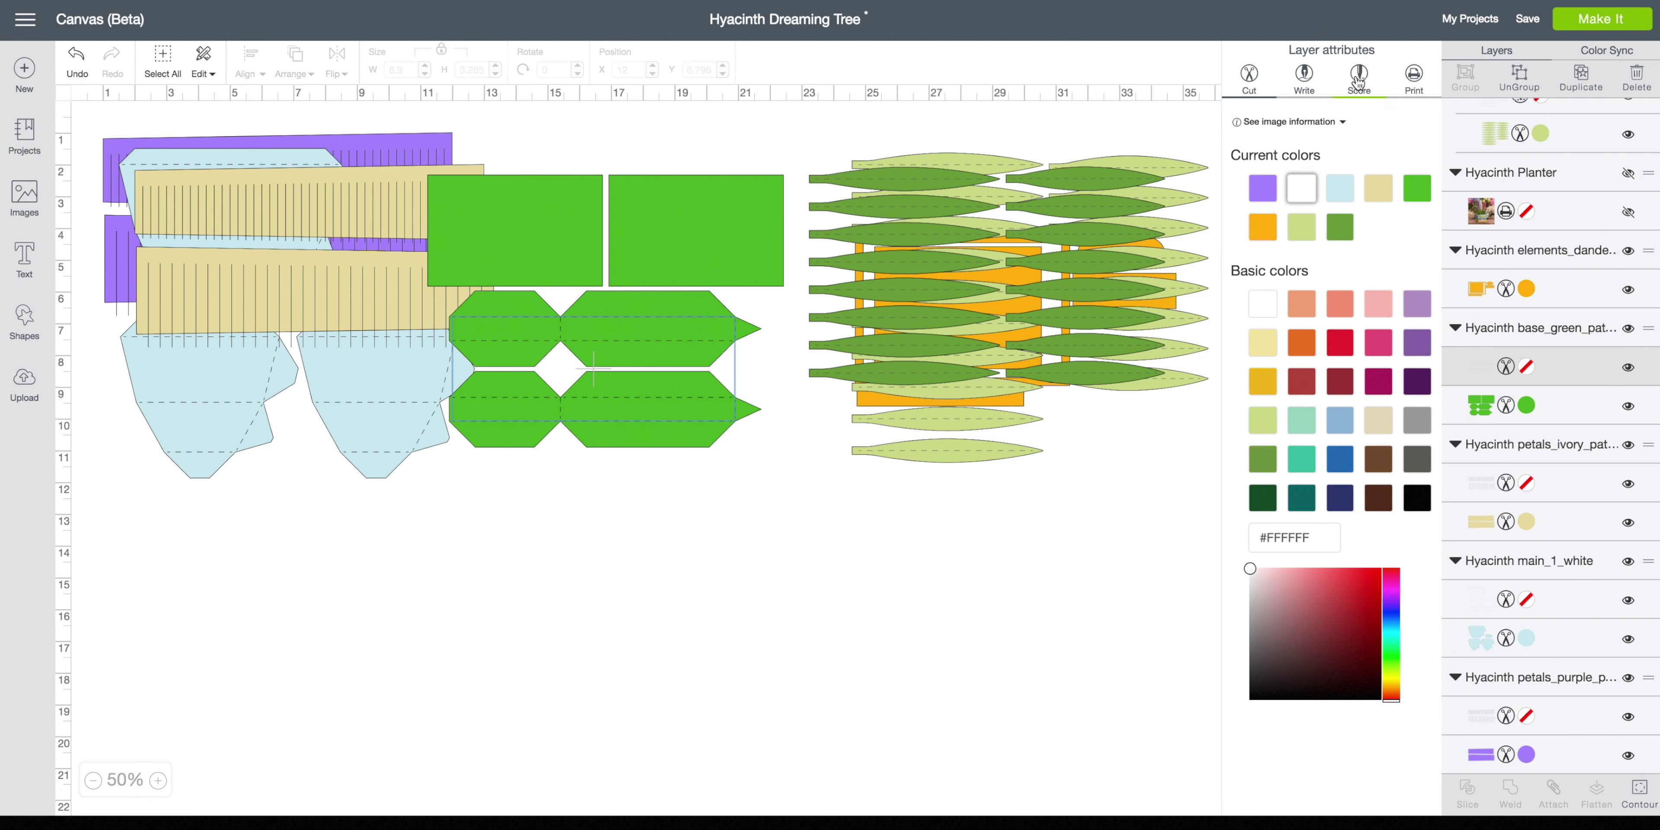
left_click(1359, 81)
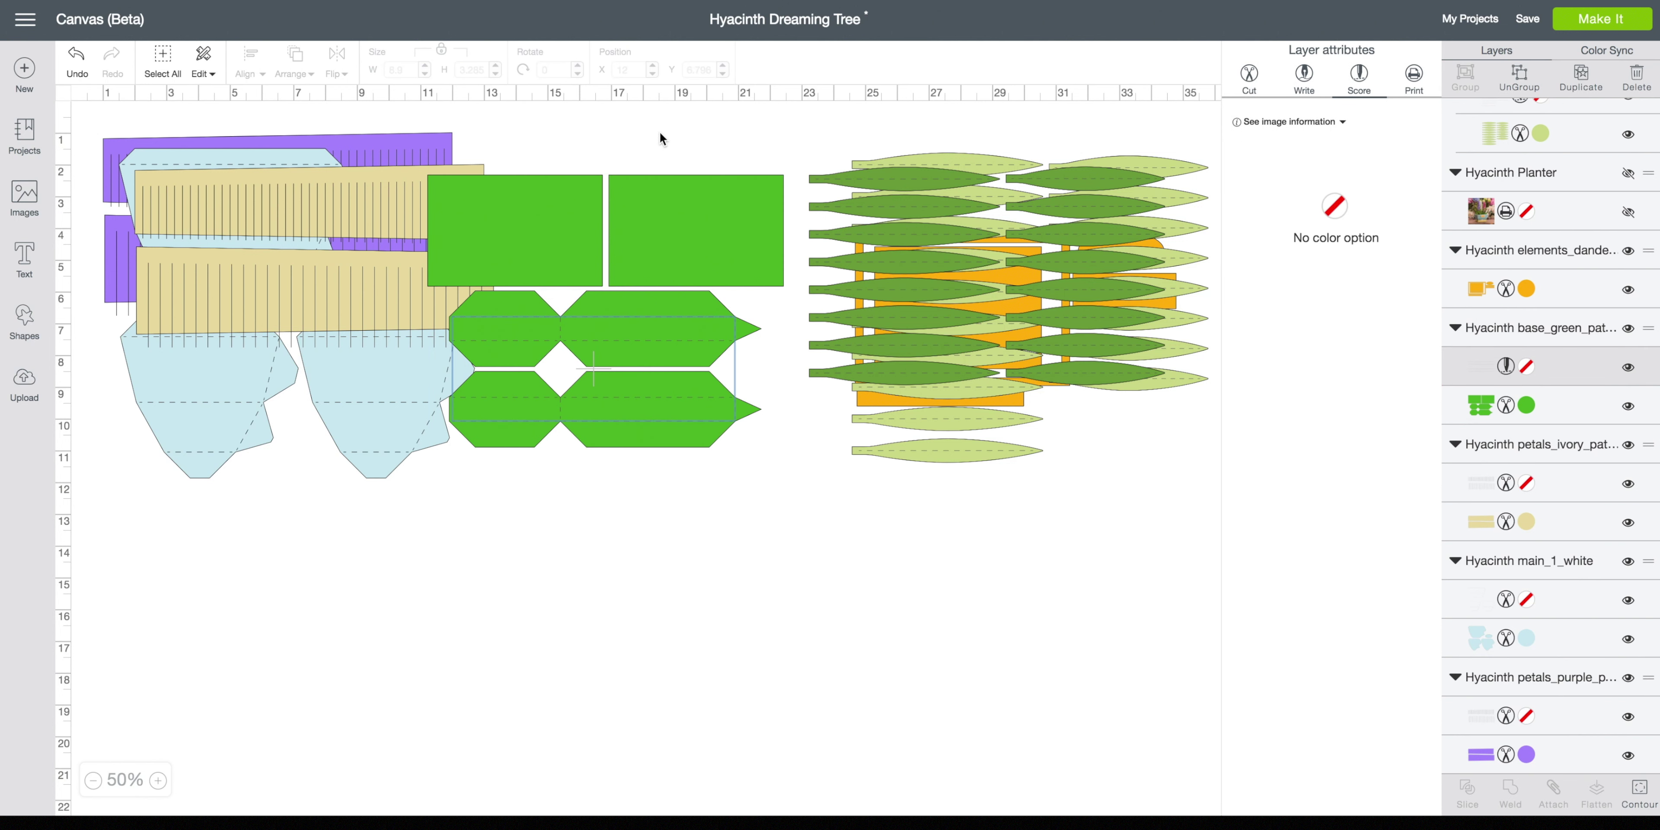
left_click(642, 152)
left_click_drag(633, 494, 759, 415)
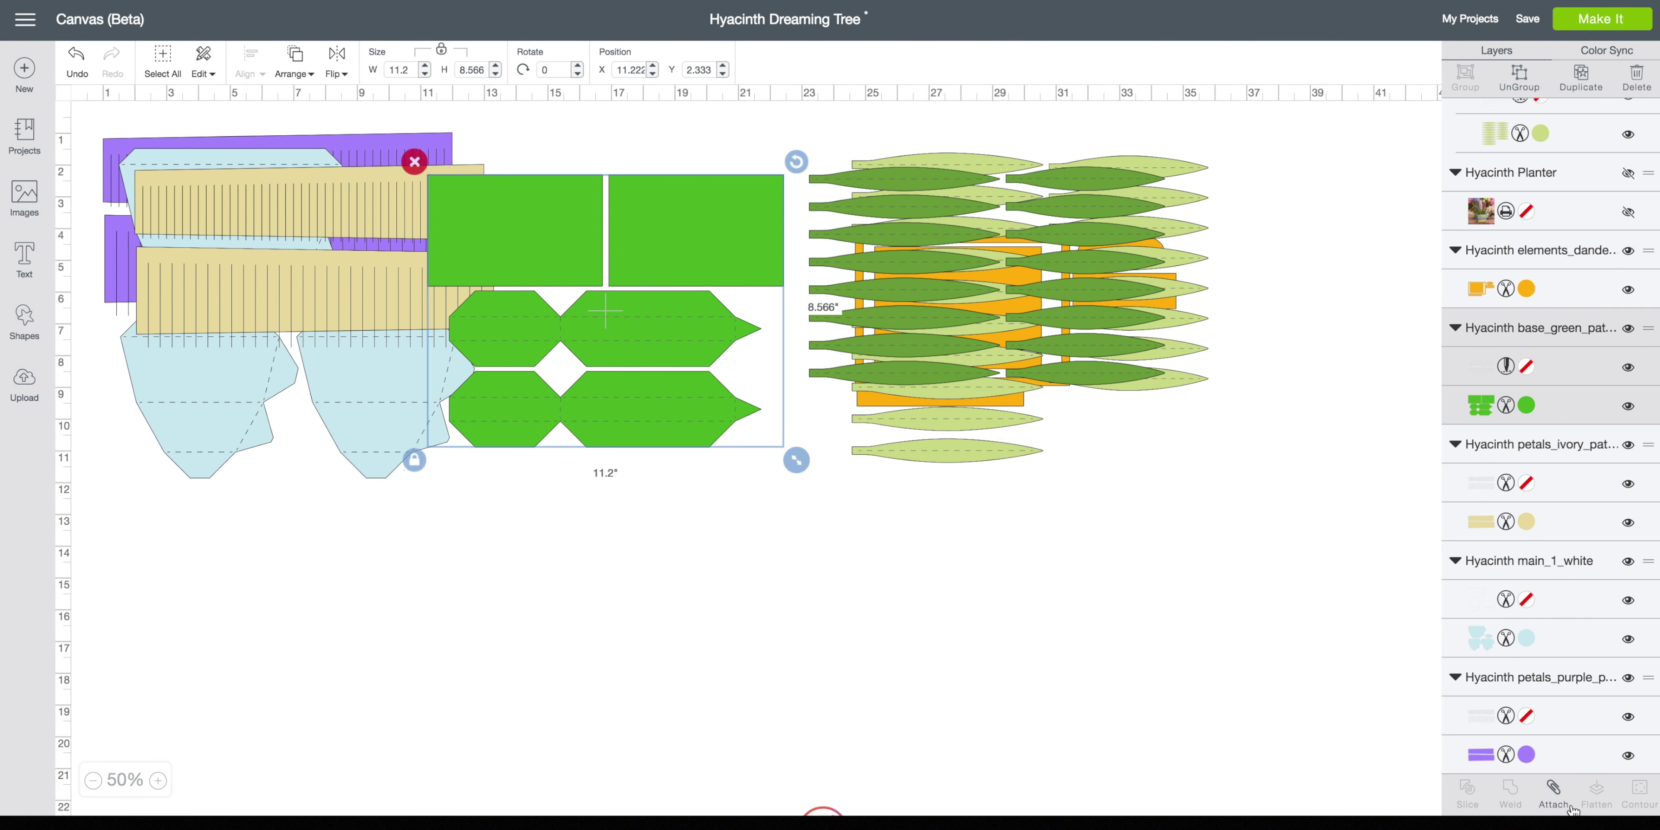
left_click(1553, 795)
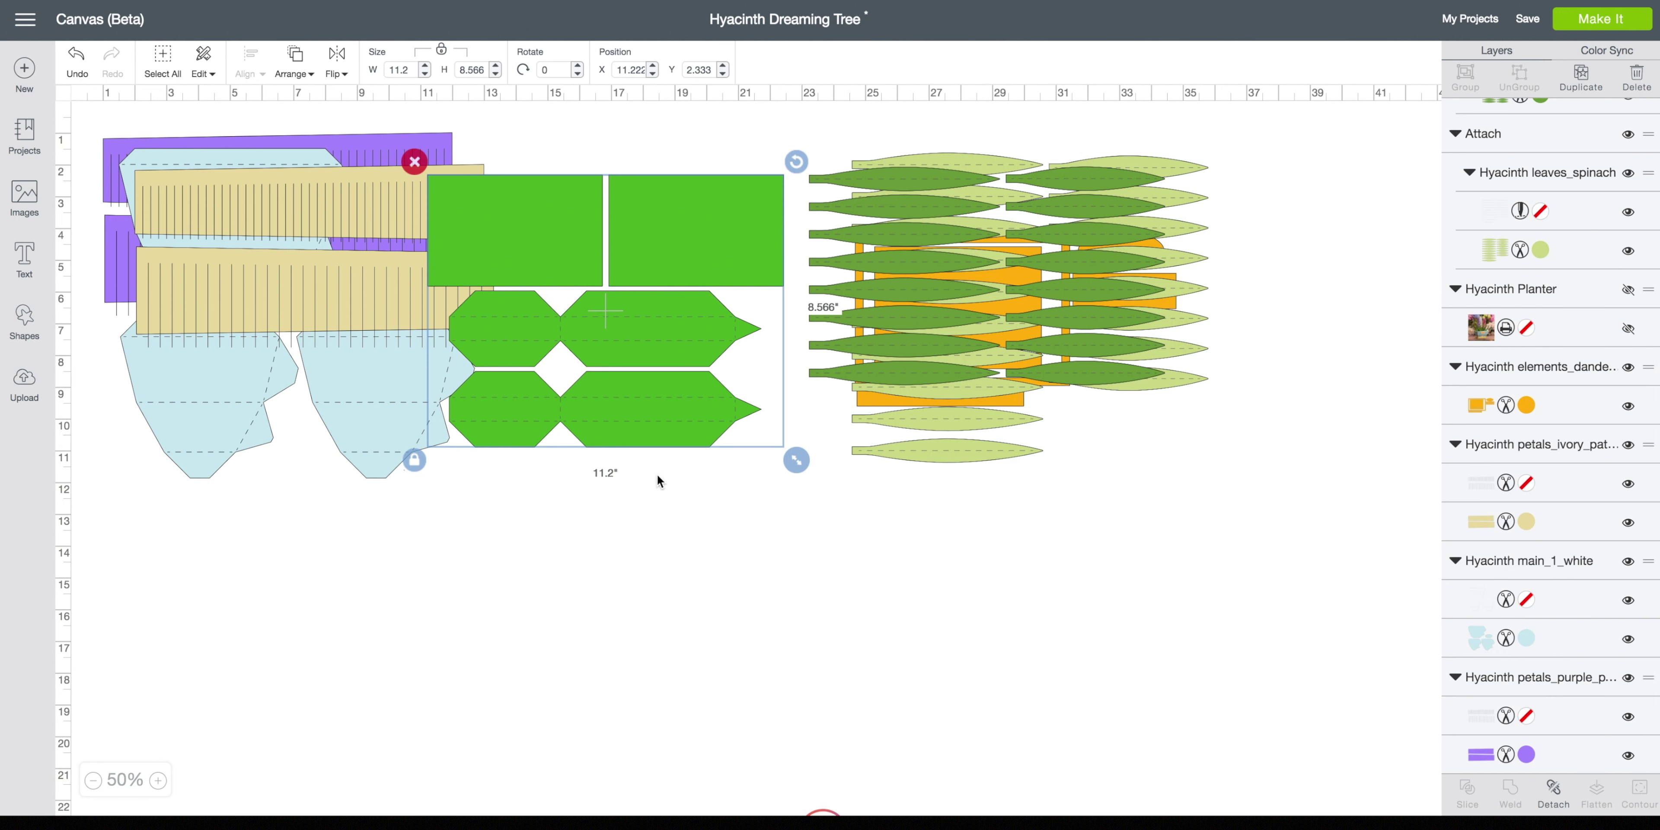
Step: Undo the last base change and move the light-blue main pieces down and right
key("ctrl+z")
left_click_drag(367, 404, 743, 596)
left_click(886, 578)
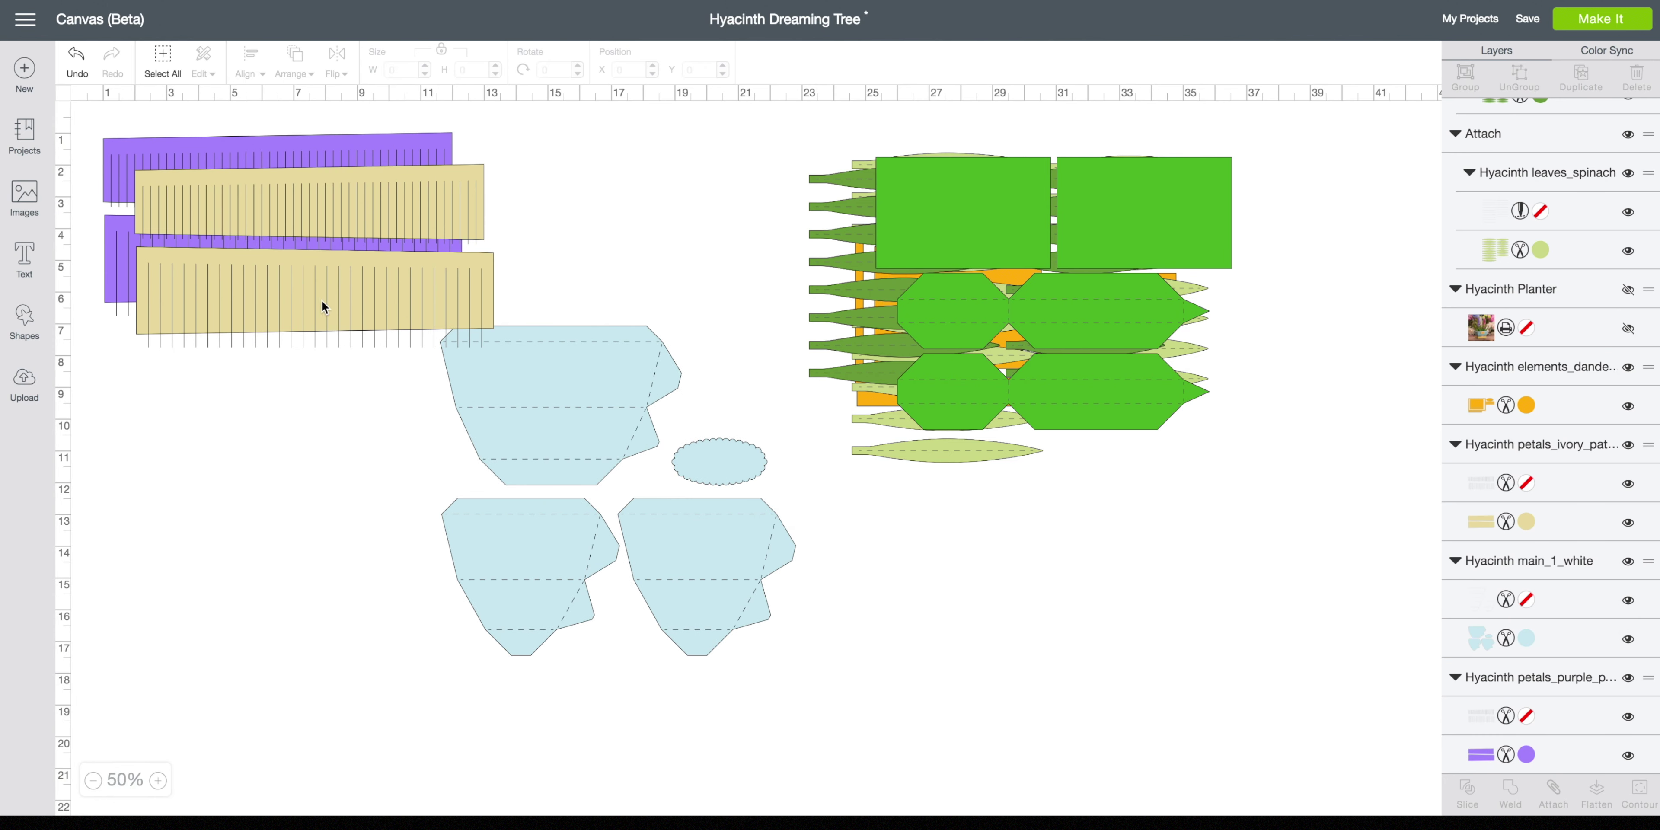
left_click_drag(862, 525, 671, 628)
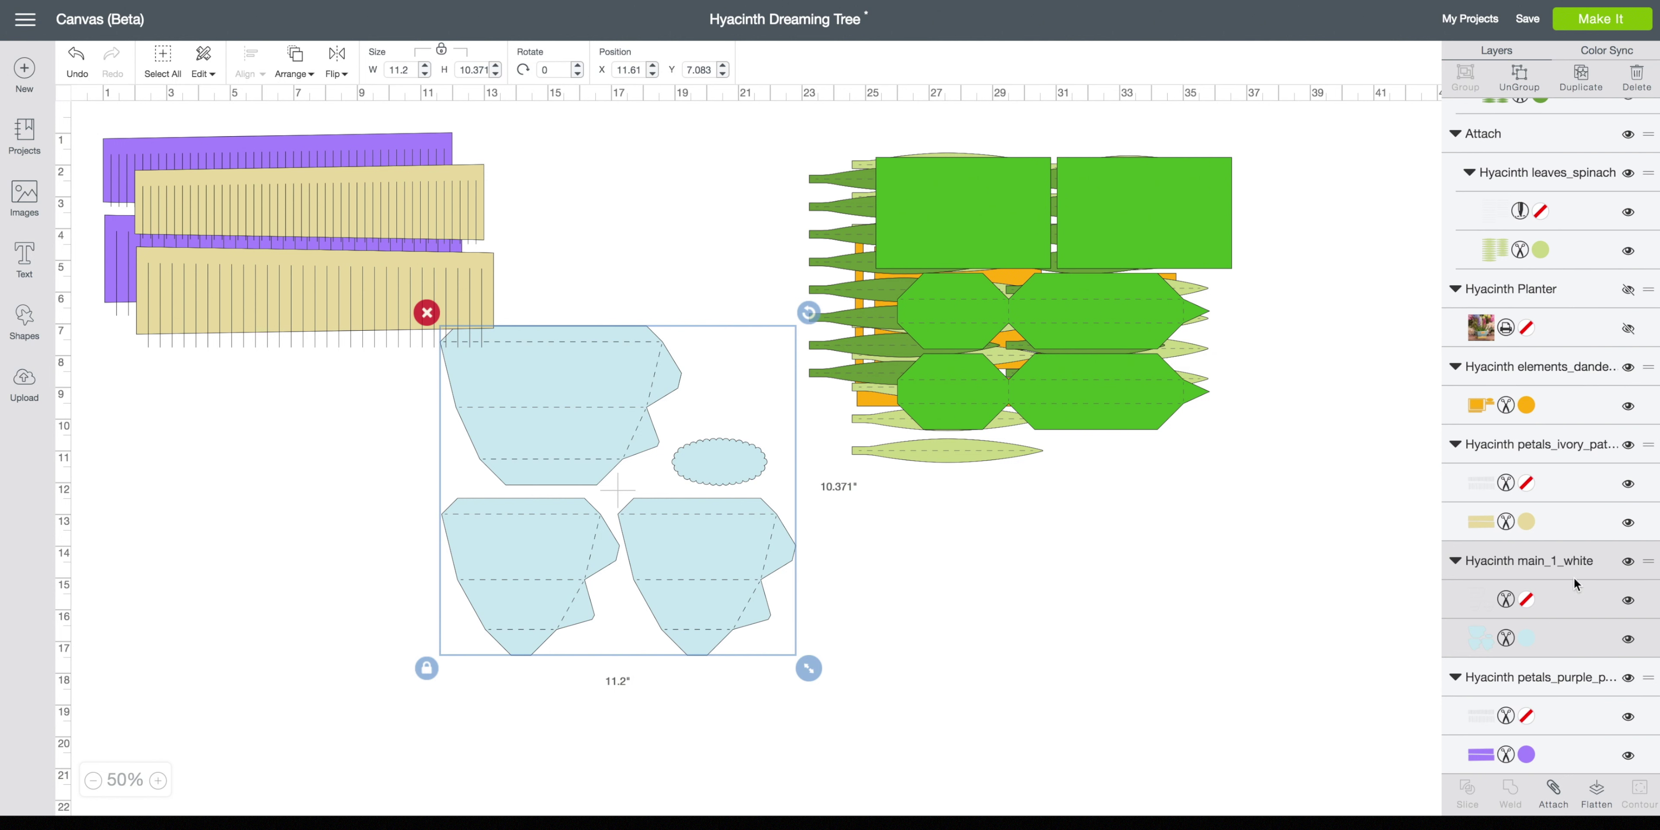
Step: Score and attach the light-blue pieces' dashed lines, then place them on the green base
left_click(1573, 599)
left_click(1505, 600)
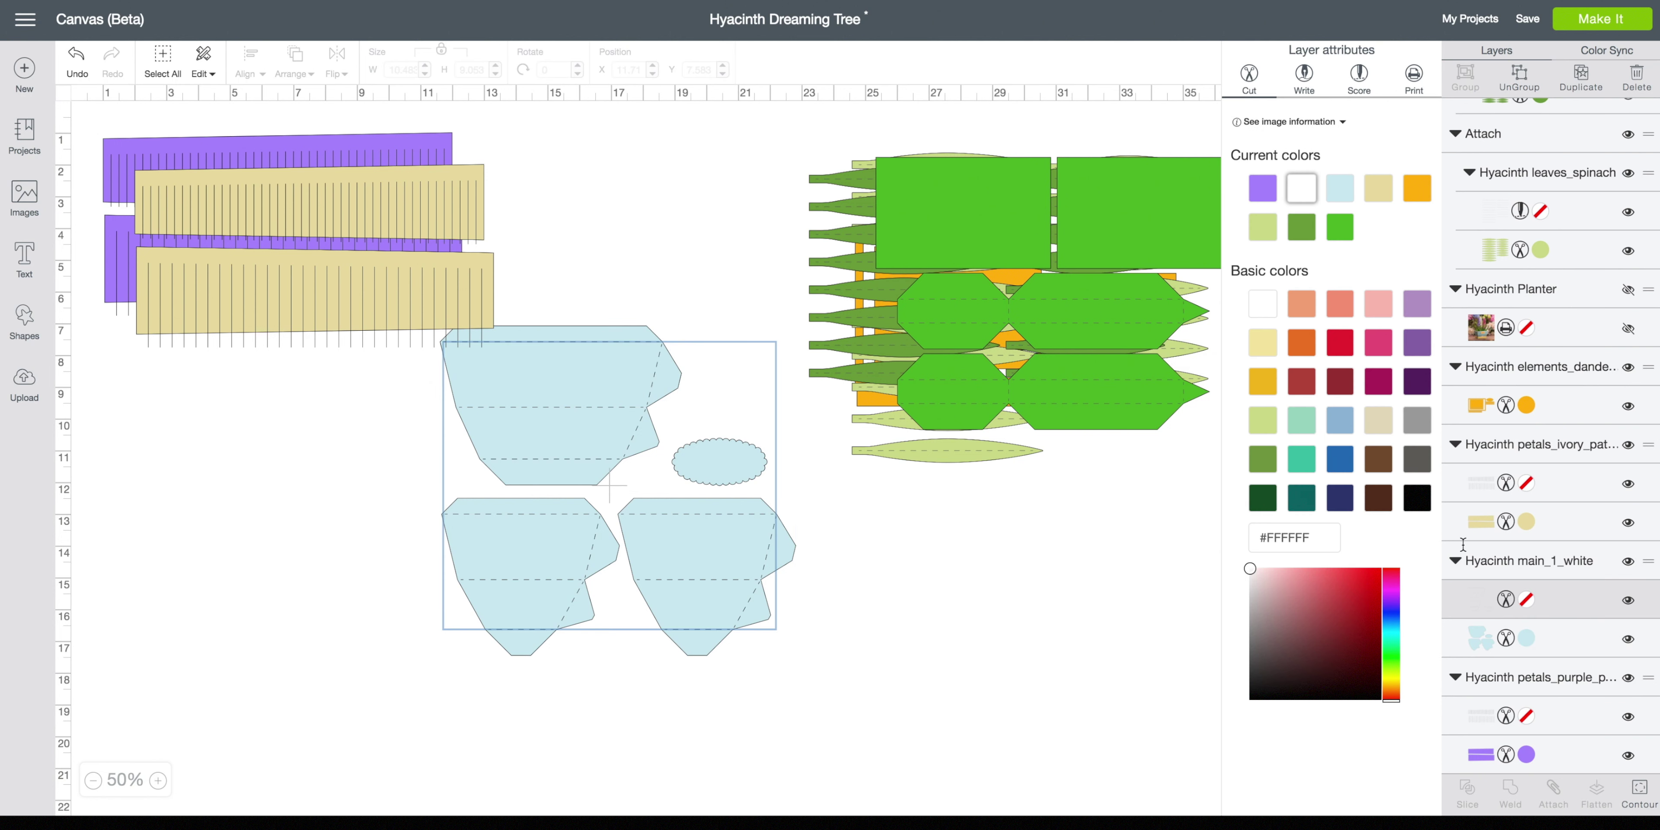
left_click(1359, 77)
left_click(683, 549)
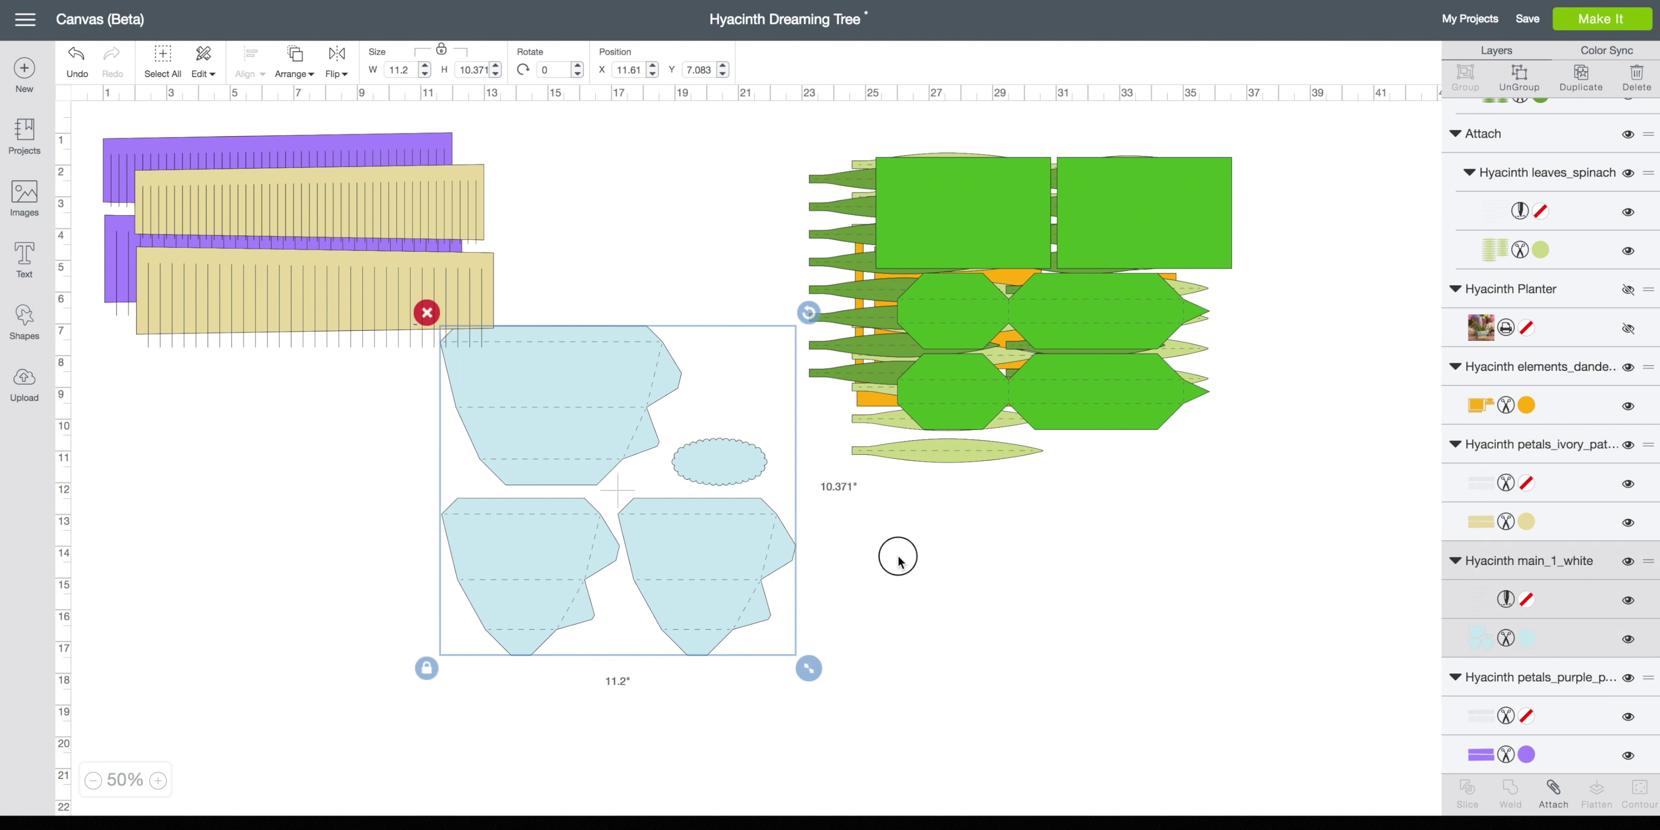
left_click(890, 556)
left_click_drag(913, 547, 590, 620)
left_click(1554, 790)
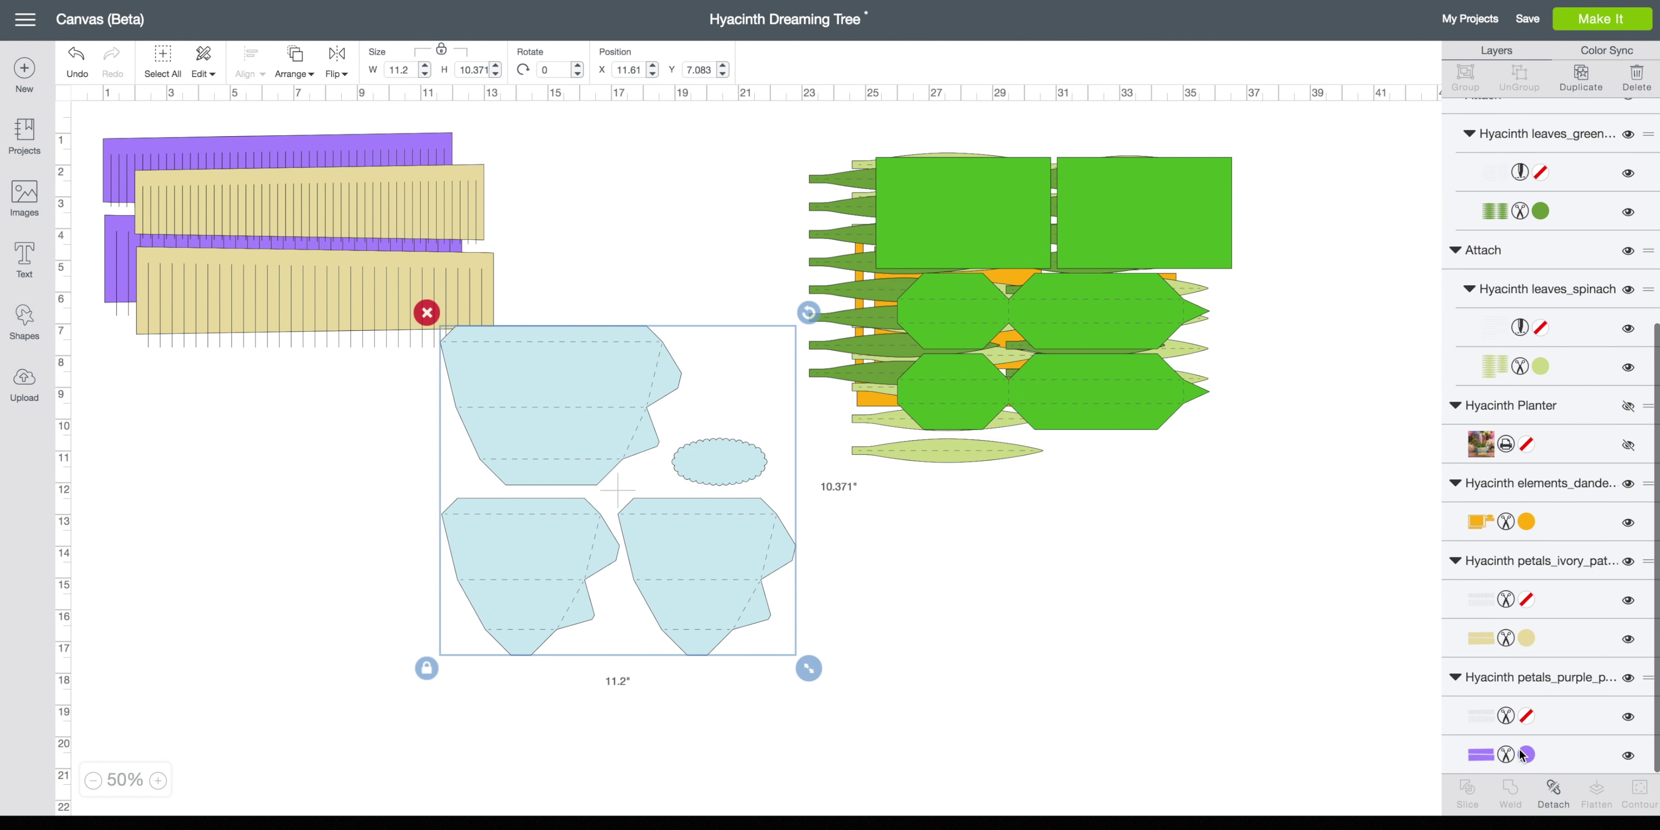
left_click_drag(680, 518, 987, 342)
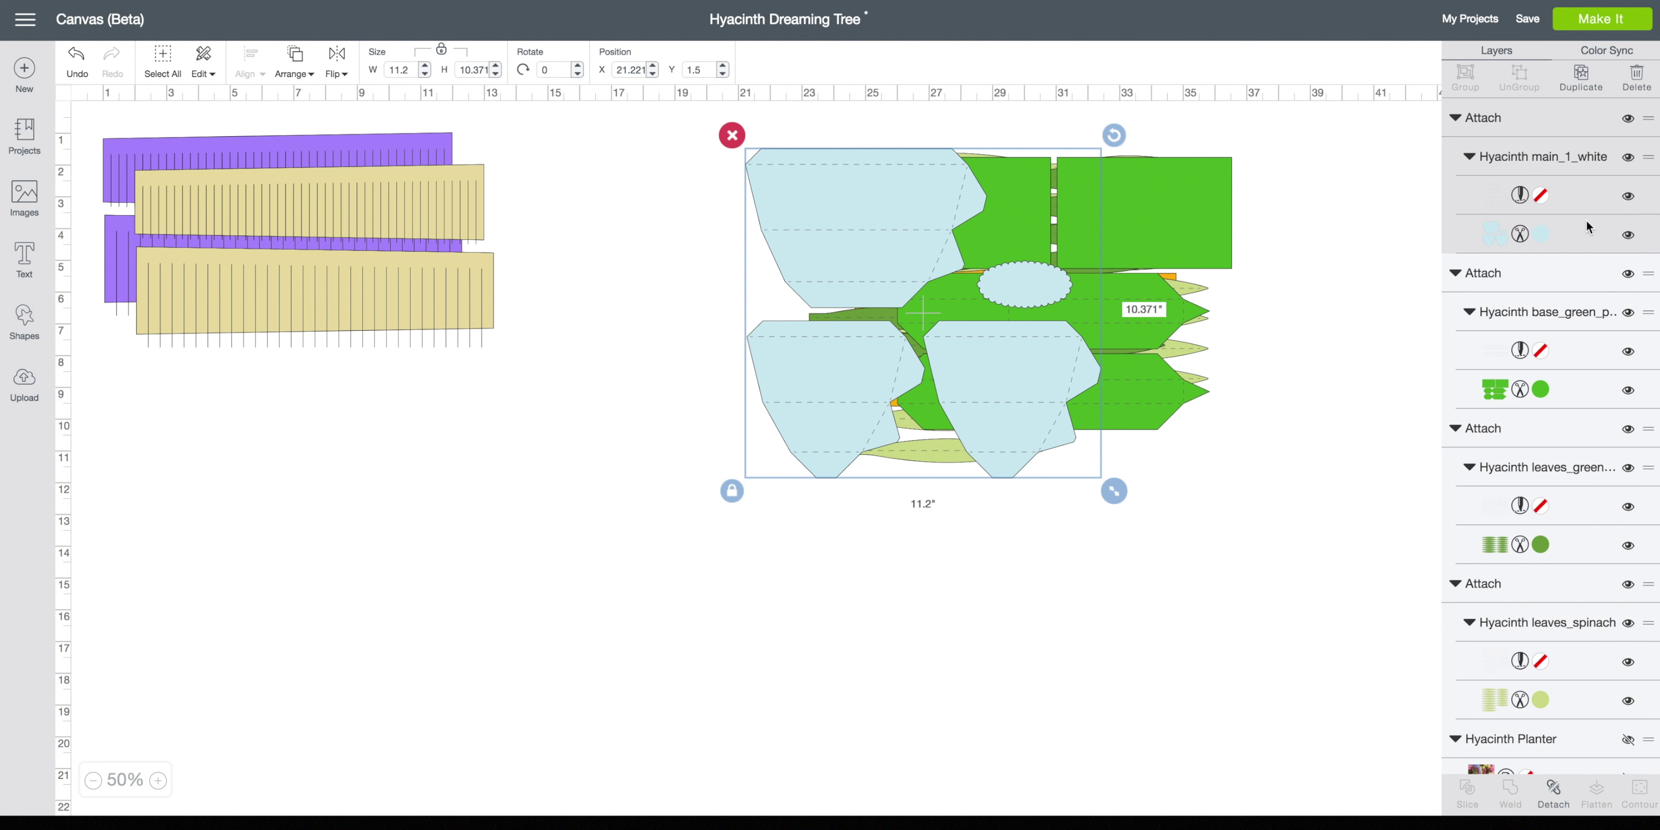
Step: Unhide the Hyacinth Planter photo and save the Hyacinth Dreaming Tree project
scroll(1587, 227, "down", 2)
scroll(1588, 228, "up", 2)
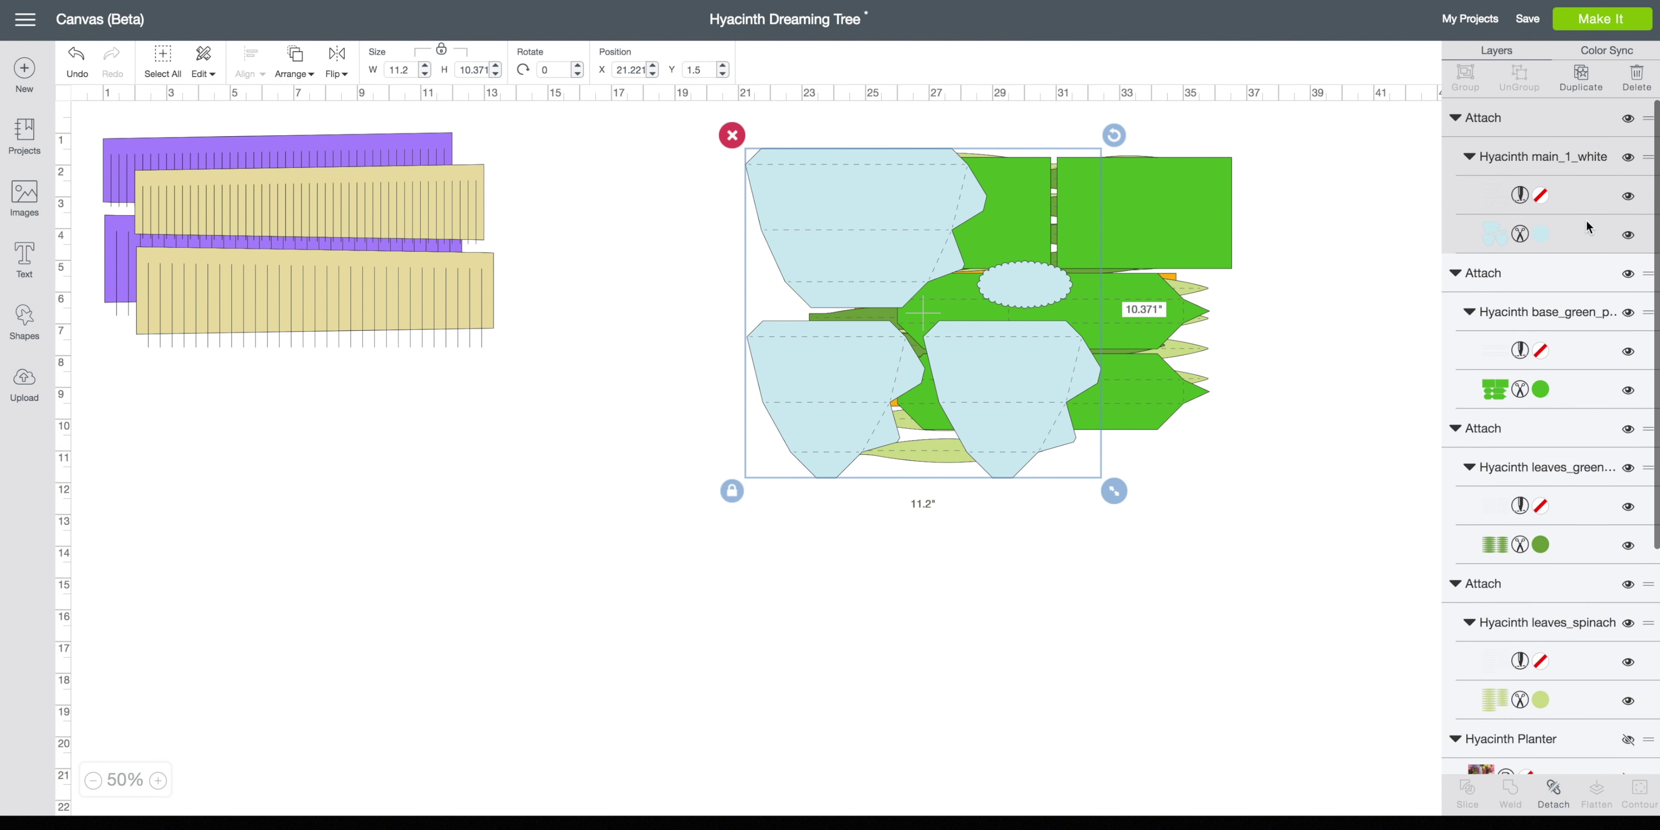
scroll(1588, 227, "down", 5)
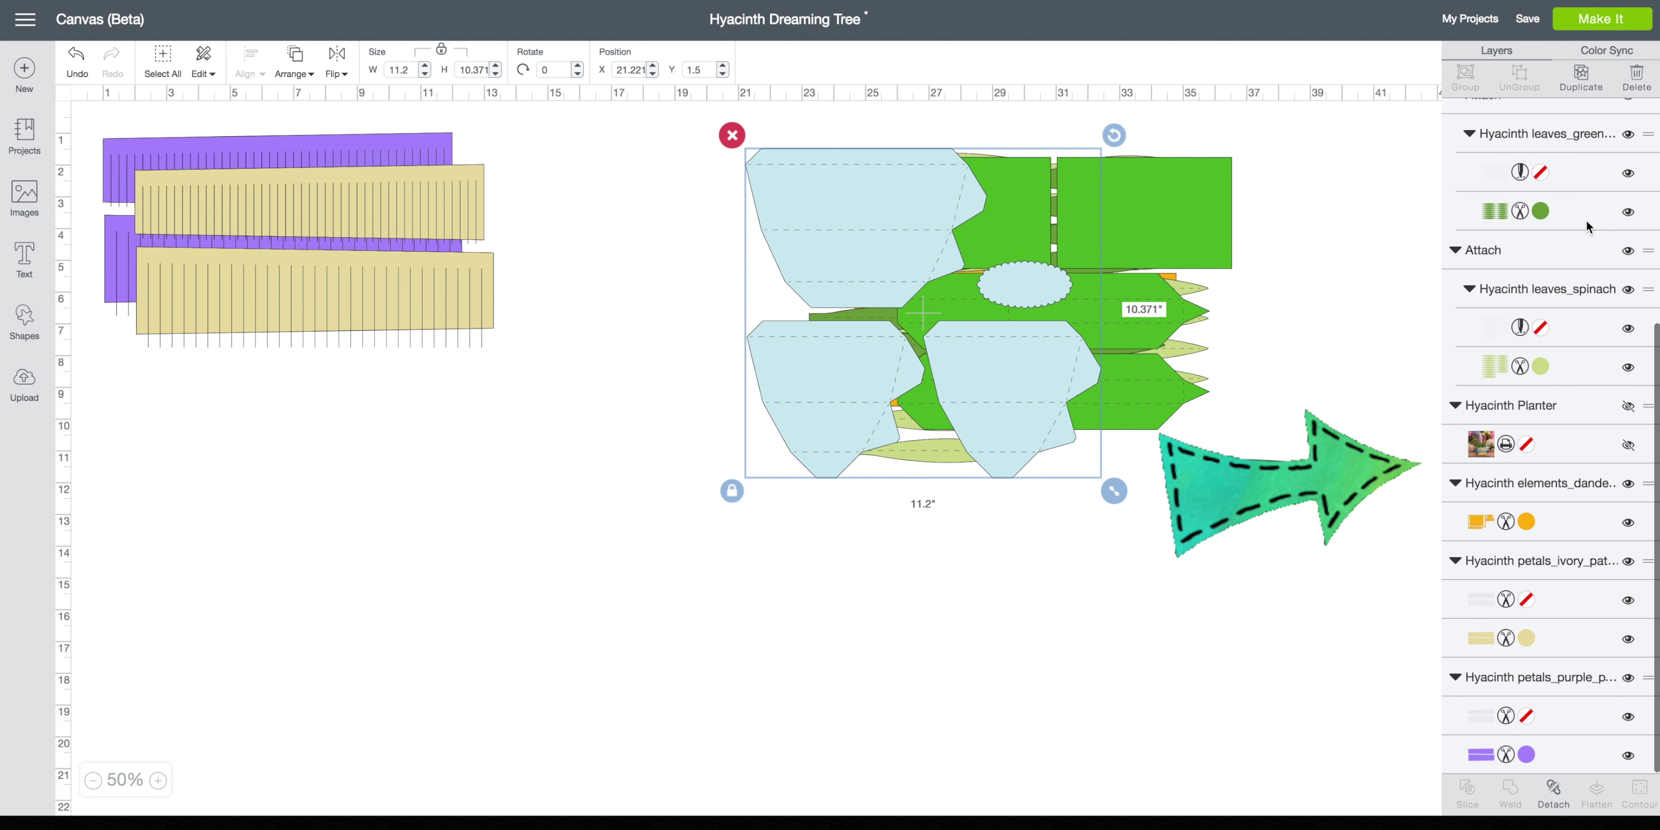
left_click(1629, 447)
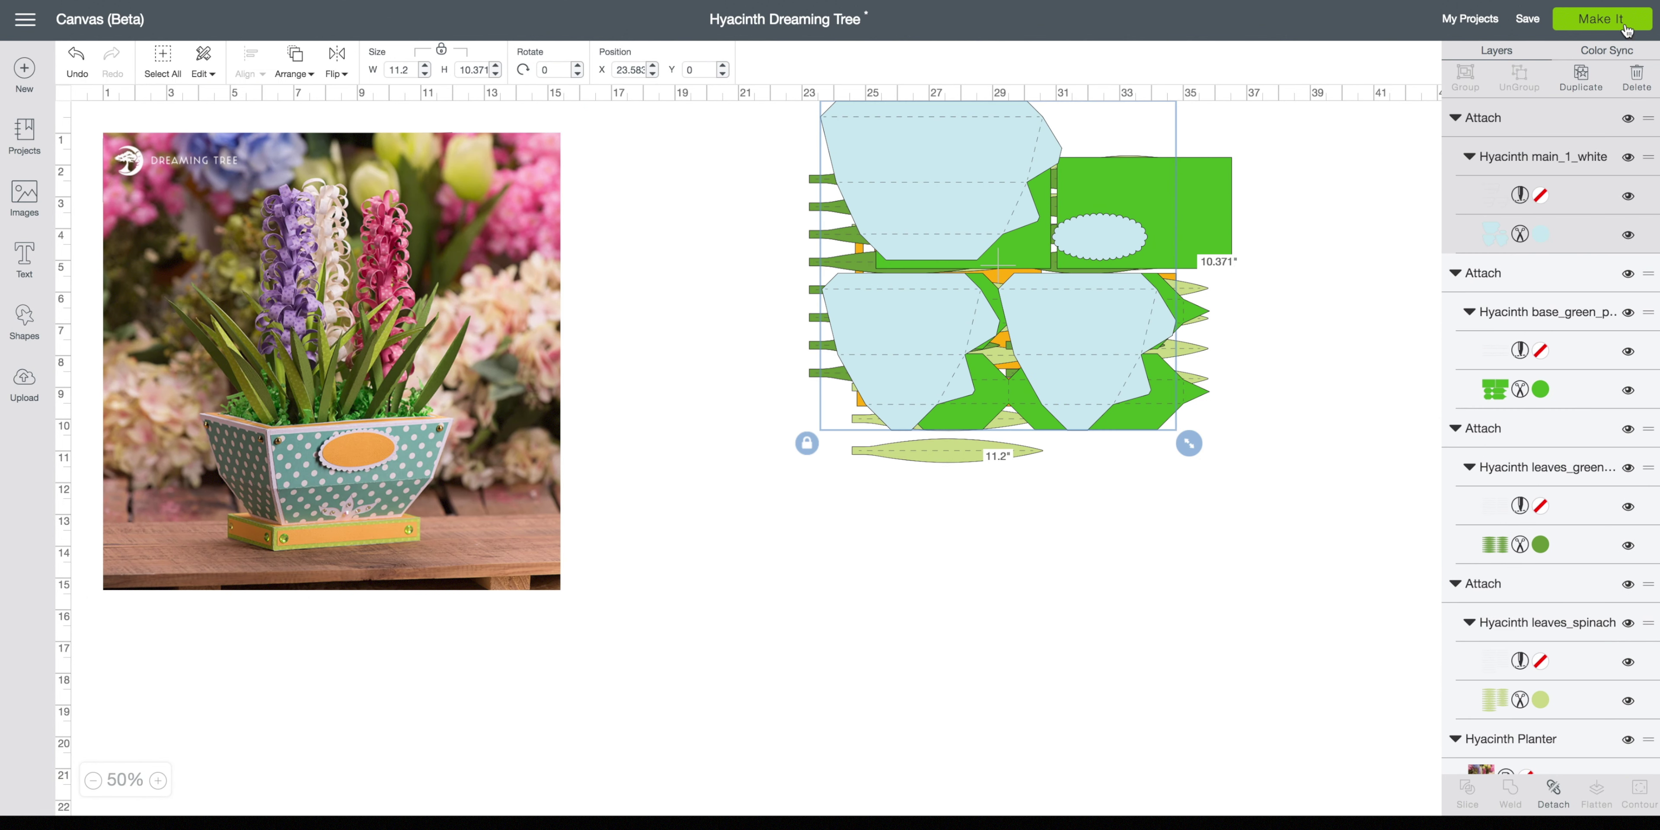
left_click(1527, 19)
left_click(1514, 51)
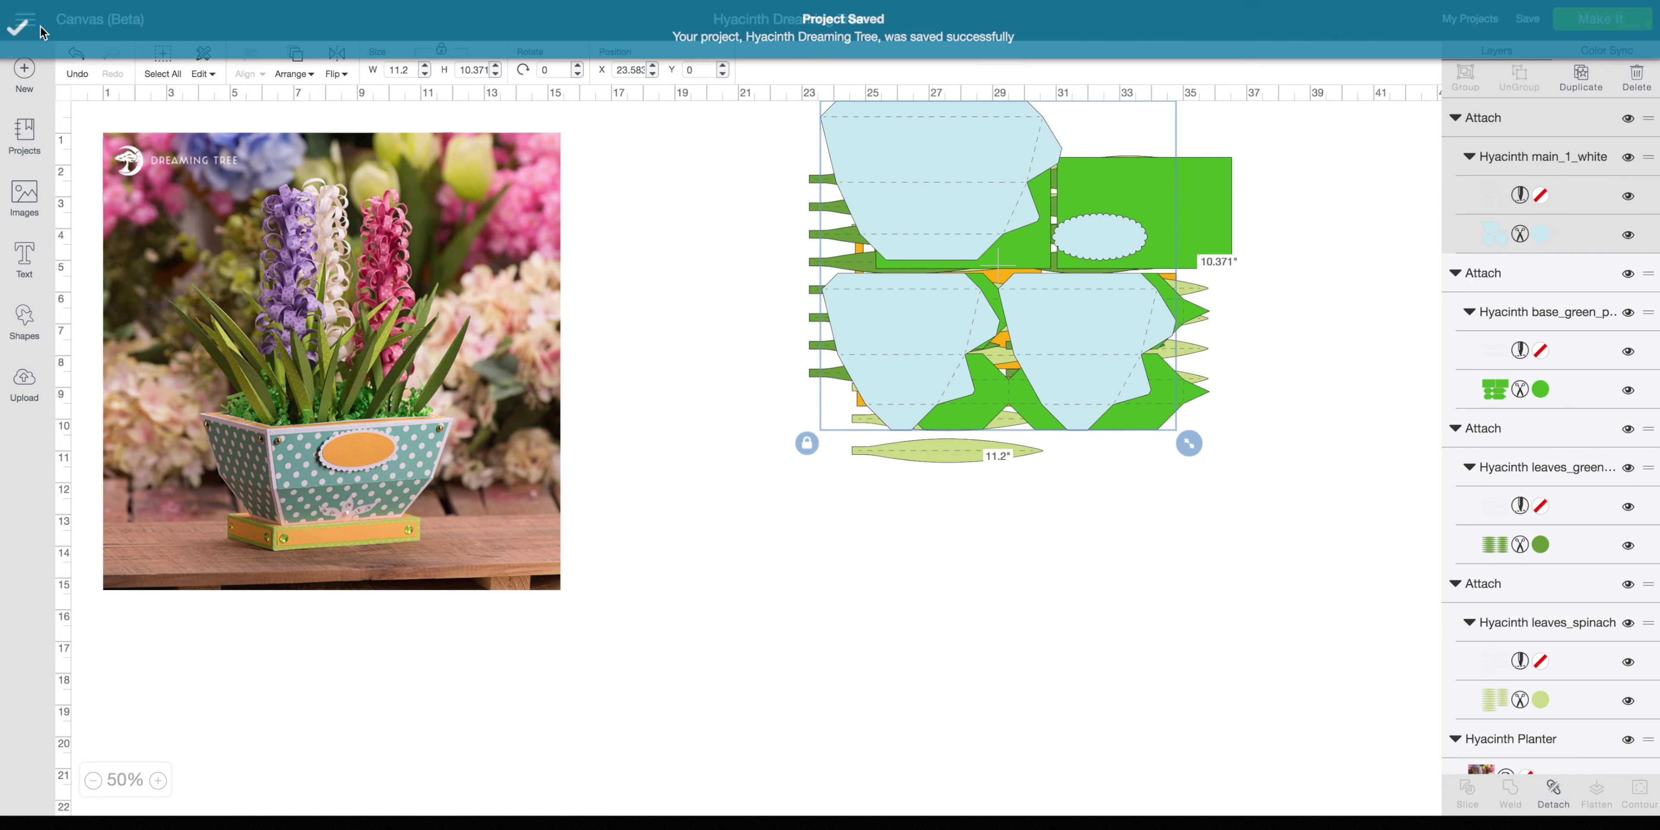
Step: Find the Hyacinth Dreaming Tree project in My Projects and open it on the canvas
left_click(1460, 26)
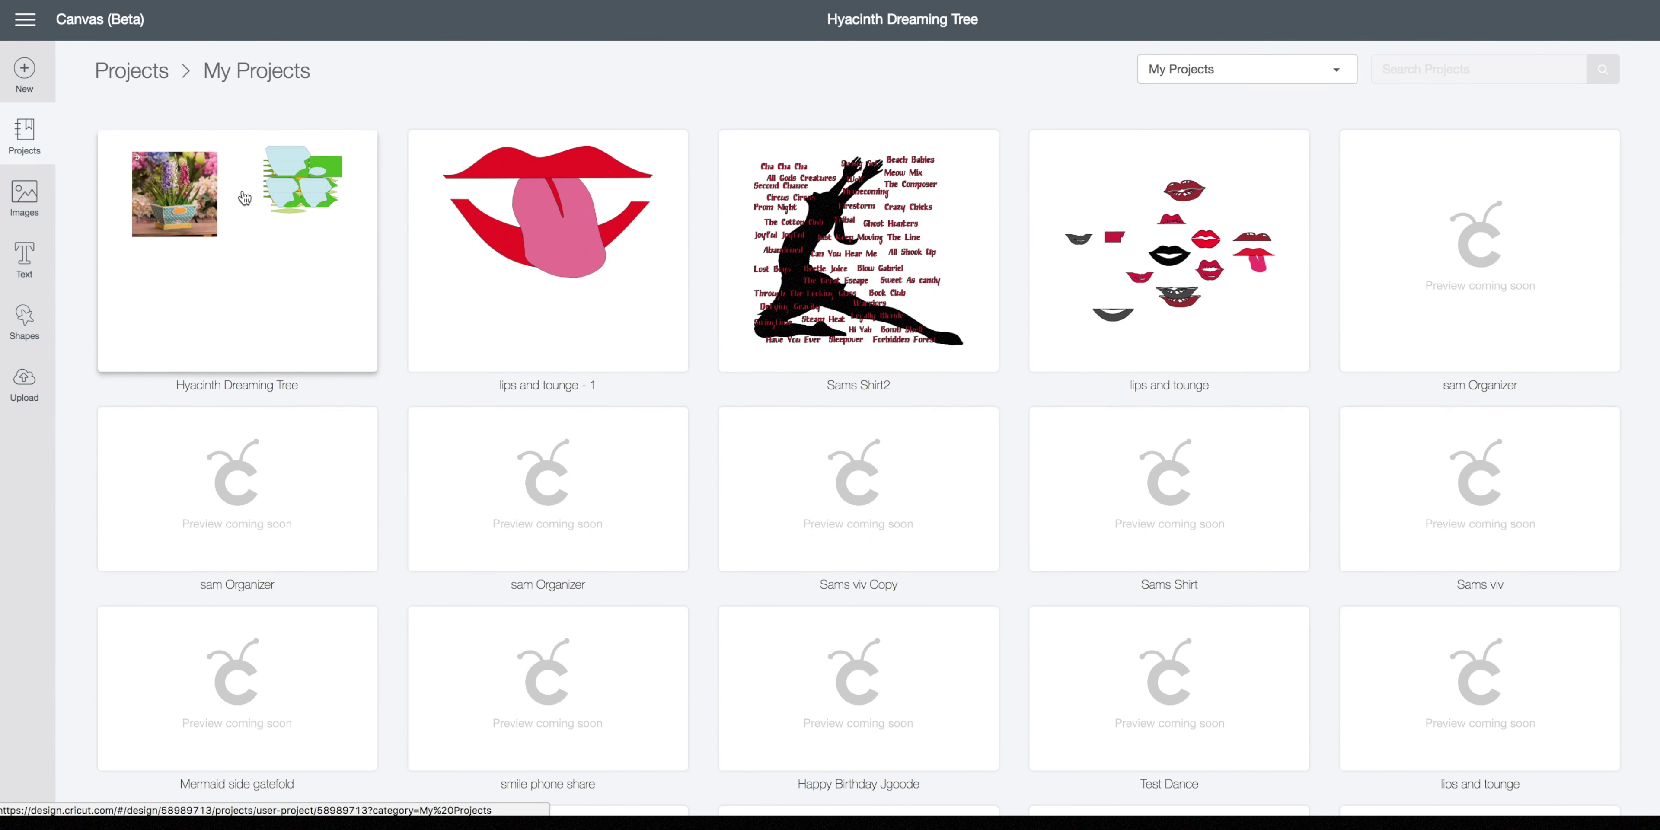
left_click(172, 205)
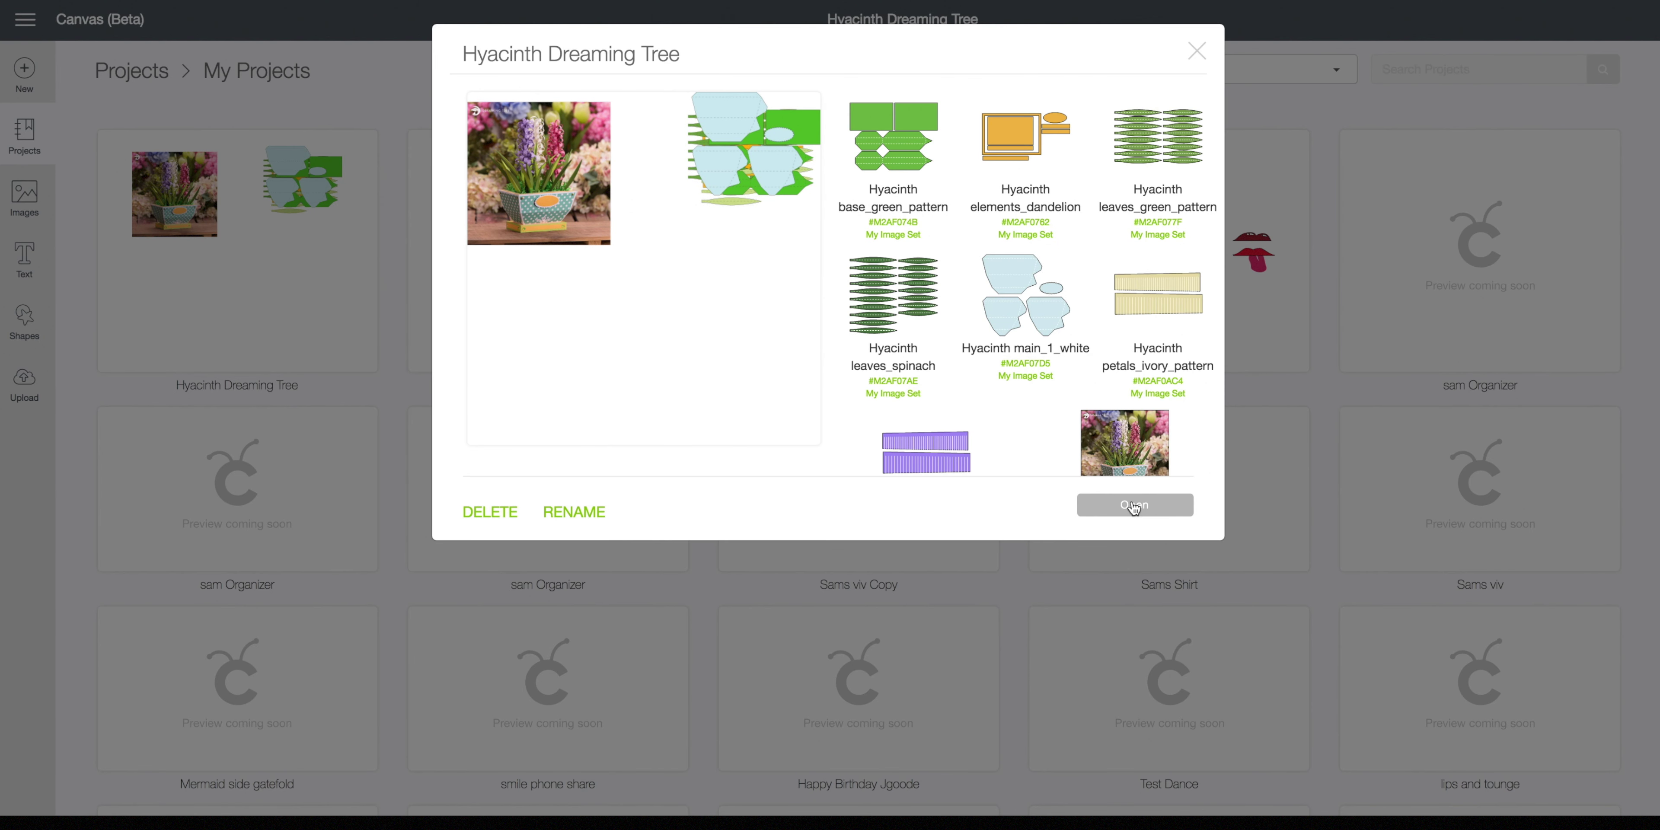
left_click(1134, 506)
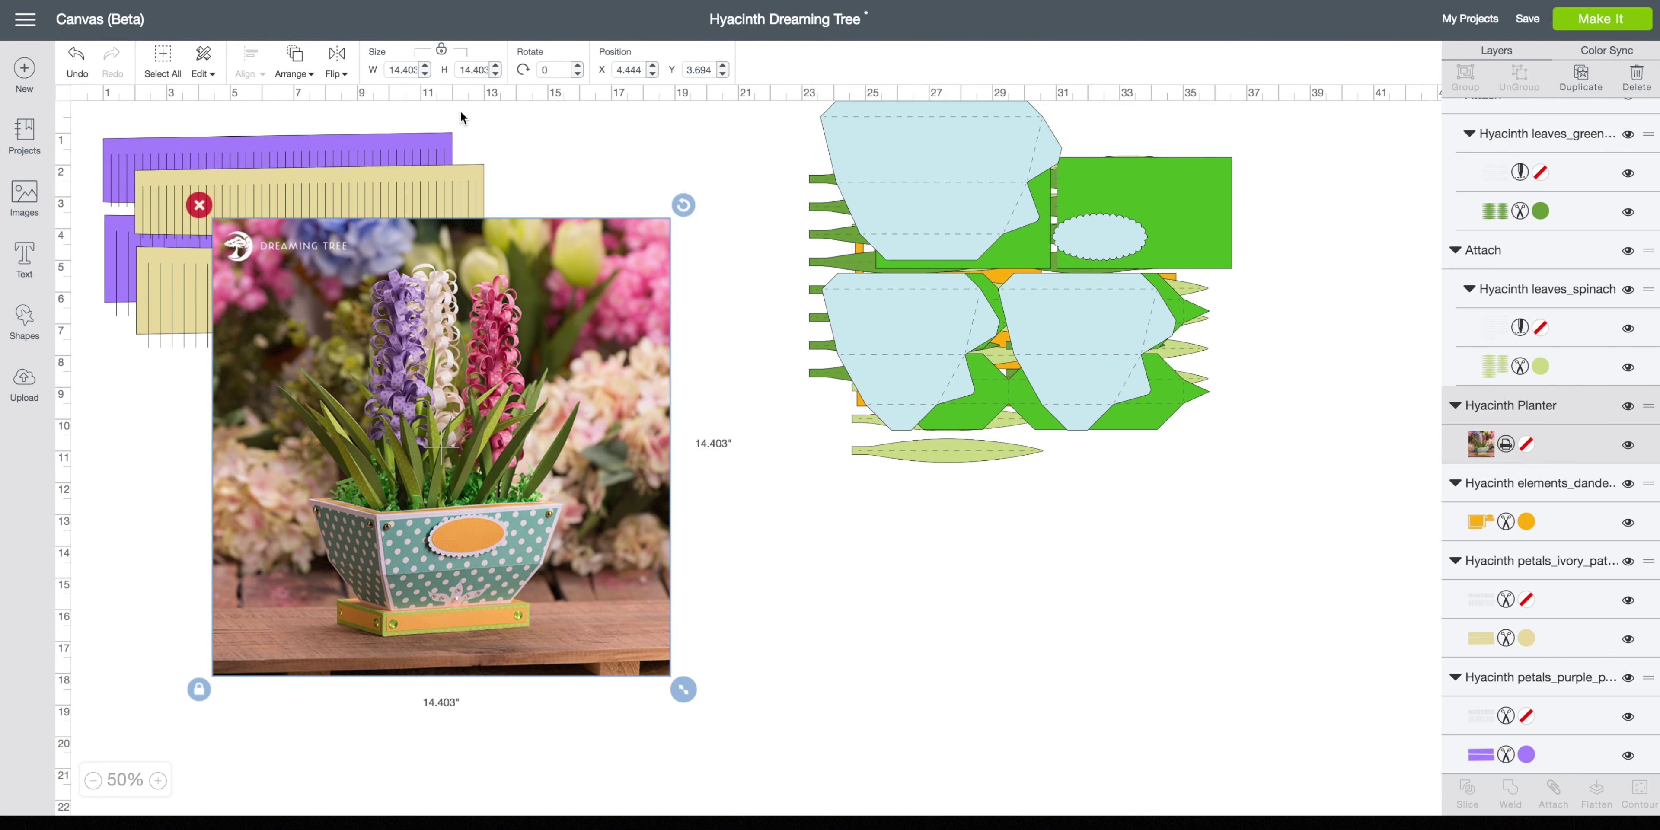
Step: Bring the planter photo to the front and slide the planter, leaf and orange pieces behind it
left_click(294, 69)
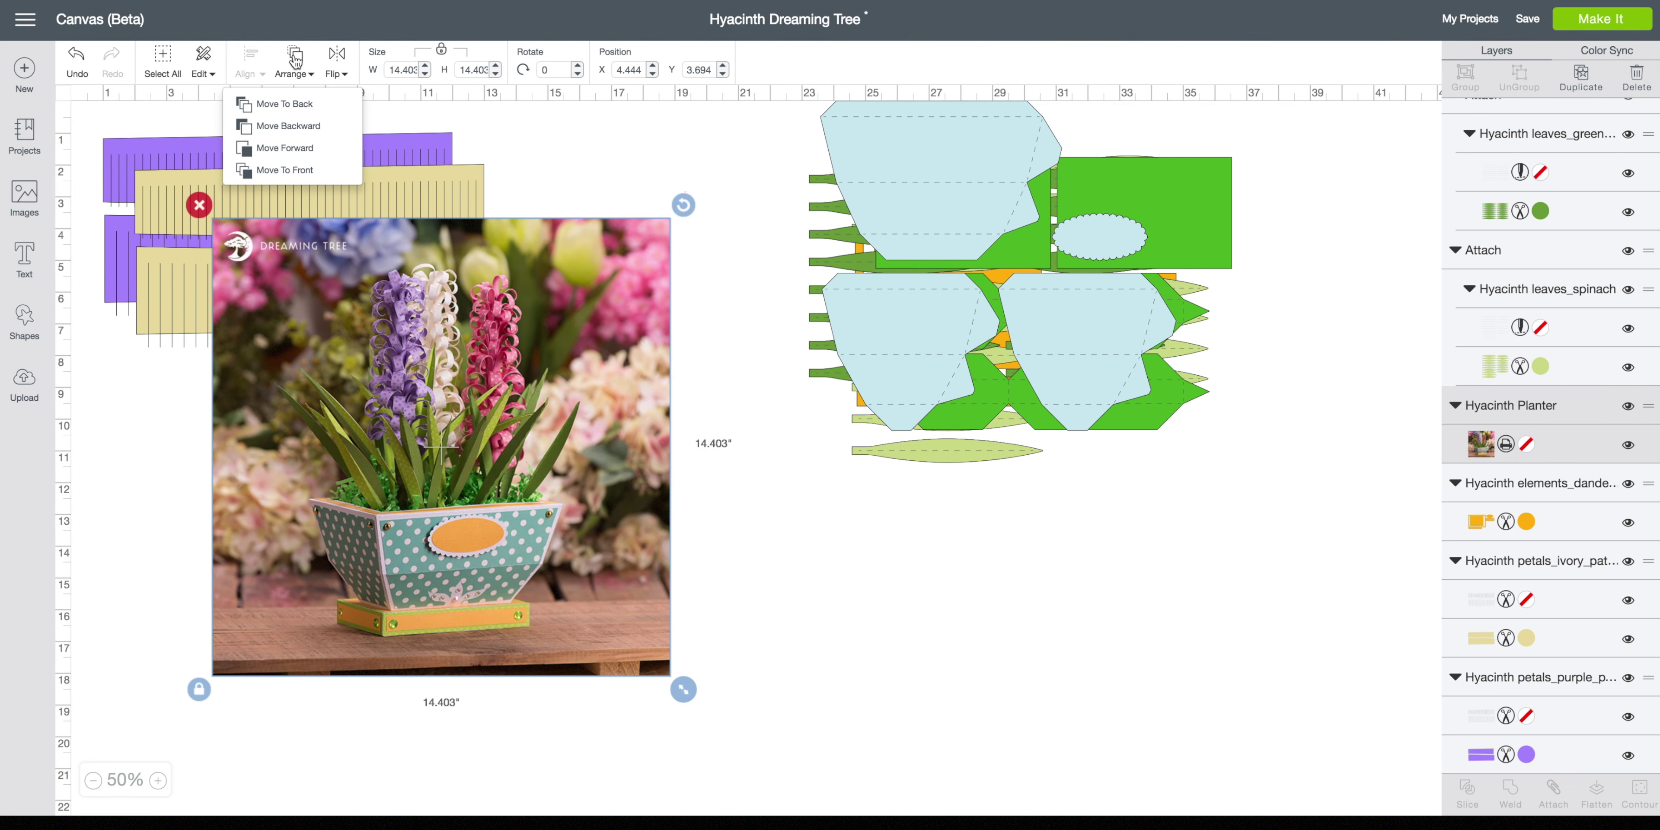
left_click(285, 171)
left_click_drag(955, 203, 380, 247)
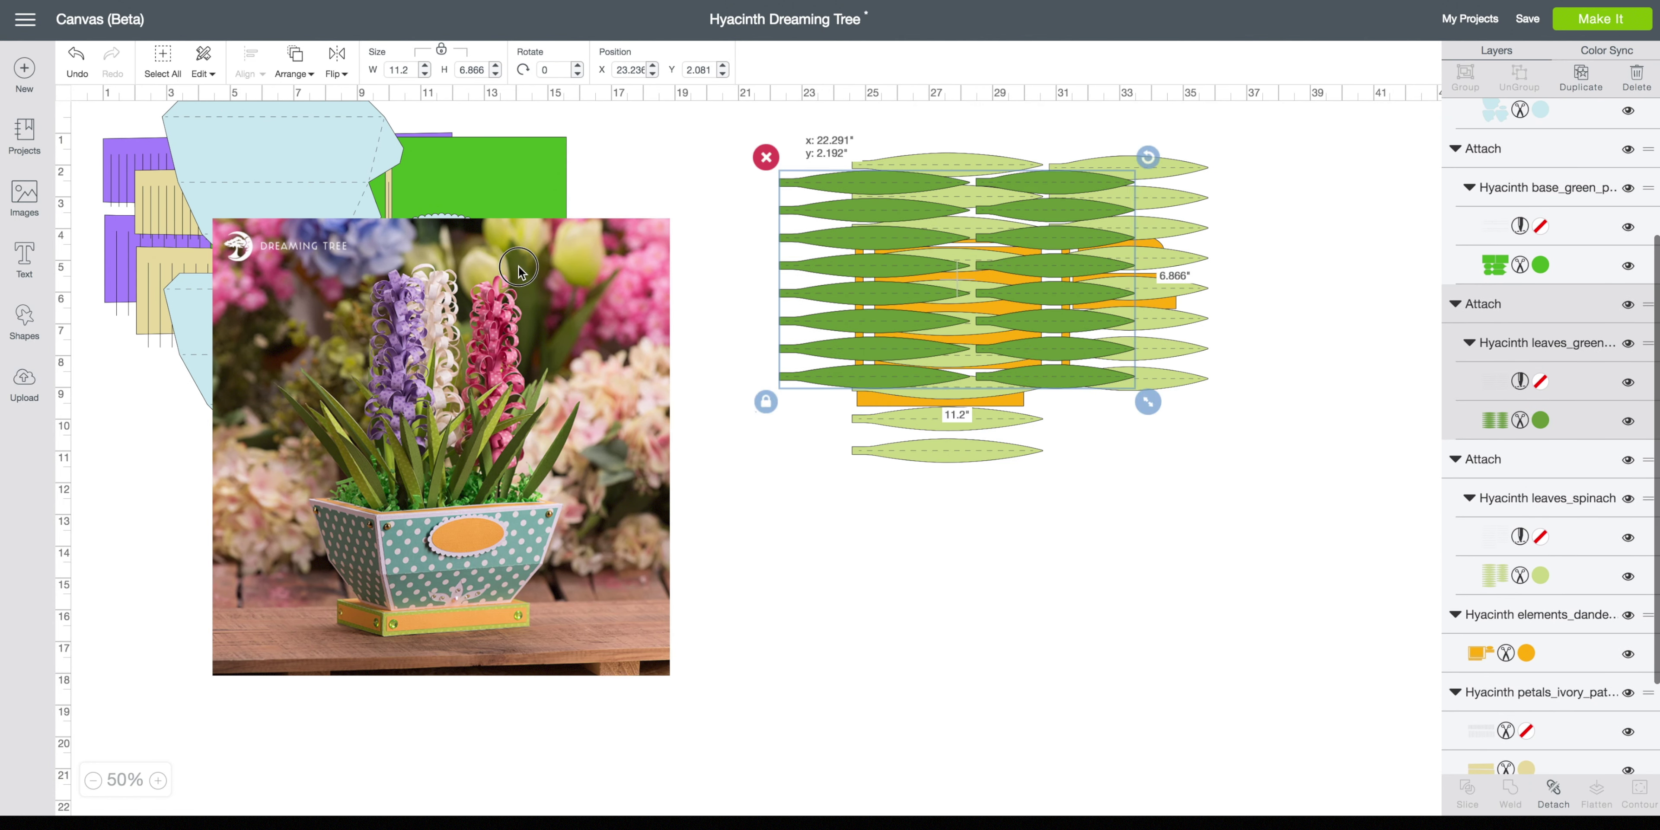
left_click_drag(967, 270, 293, 264)
left_click_drag(811, 134, 1185, 462)
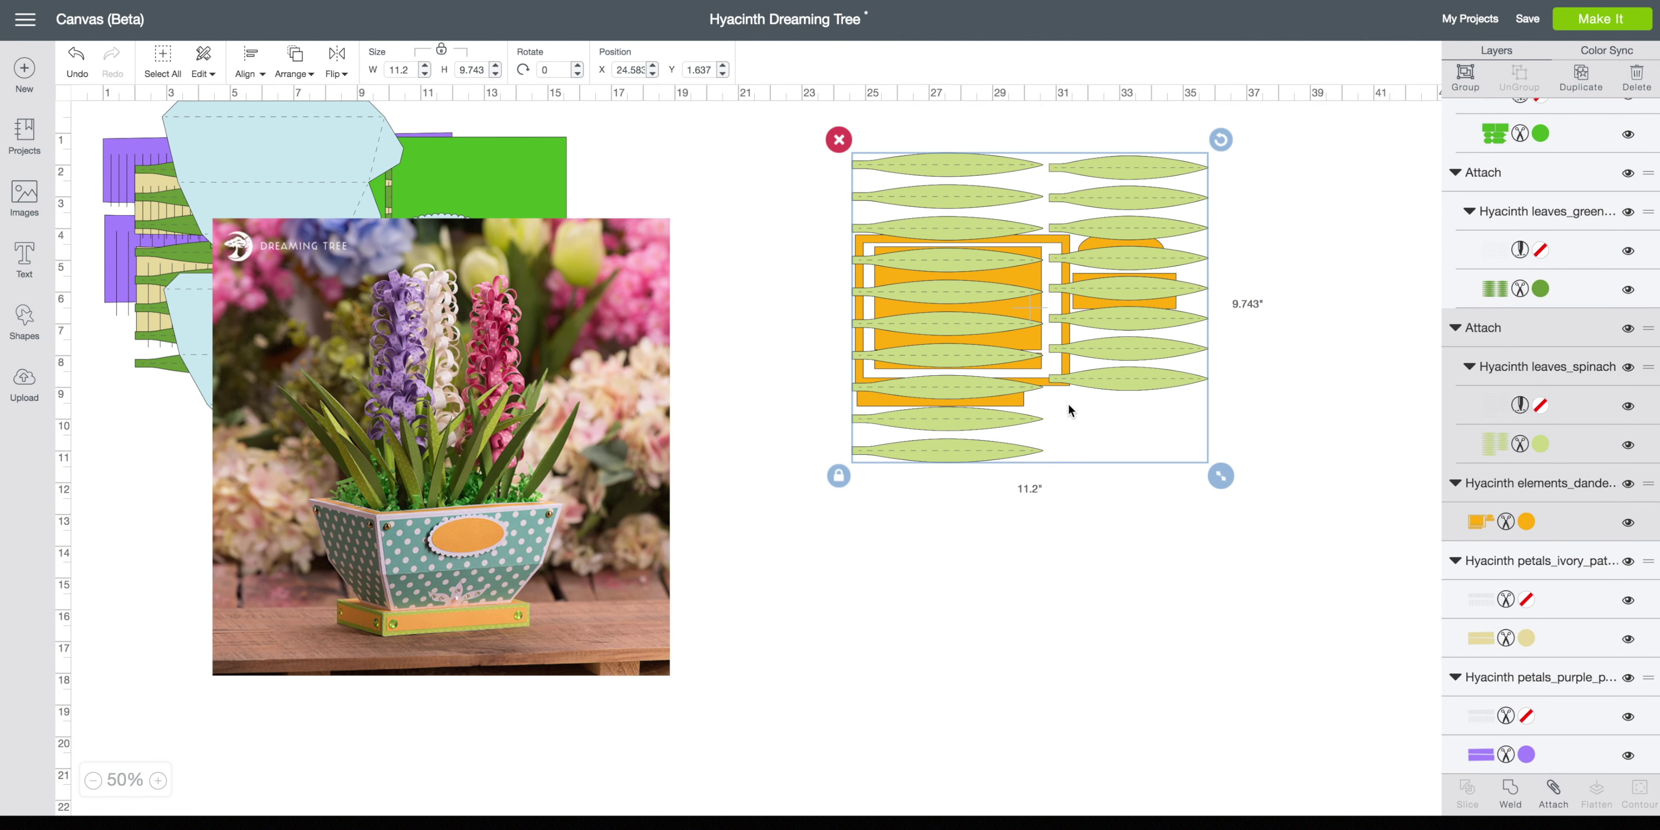
left_click_drag(1073, 366, 351, 365)
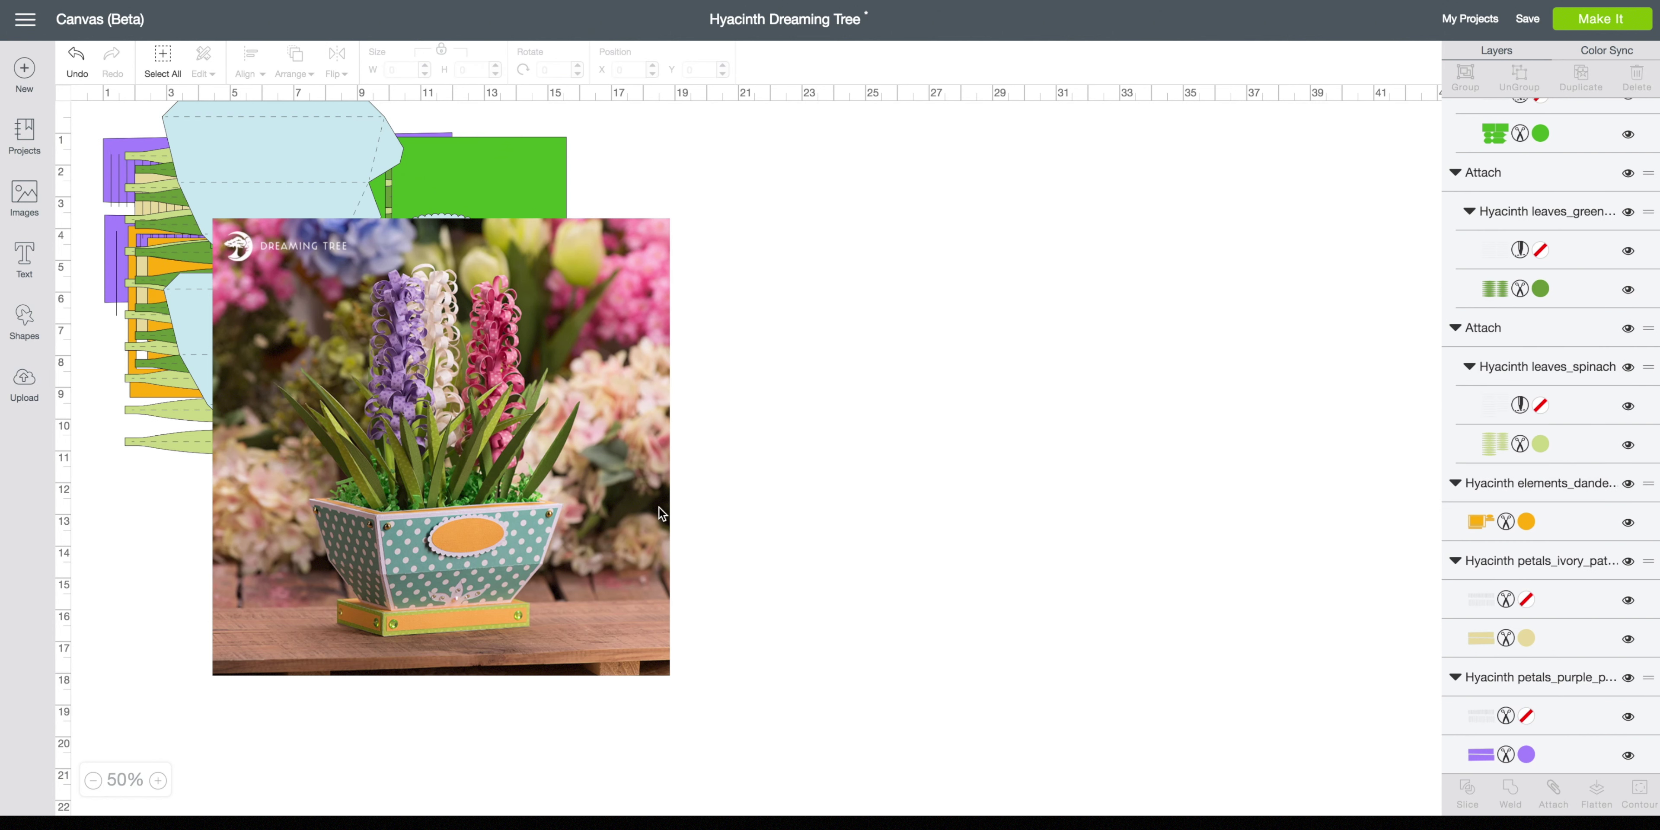
Step: Position the planter photo at the canvas top-left, X 0.667, Y 0
left_click_drag(562, 560, 443, 443)
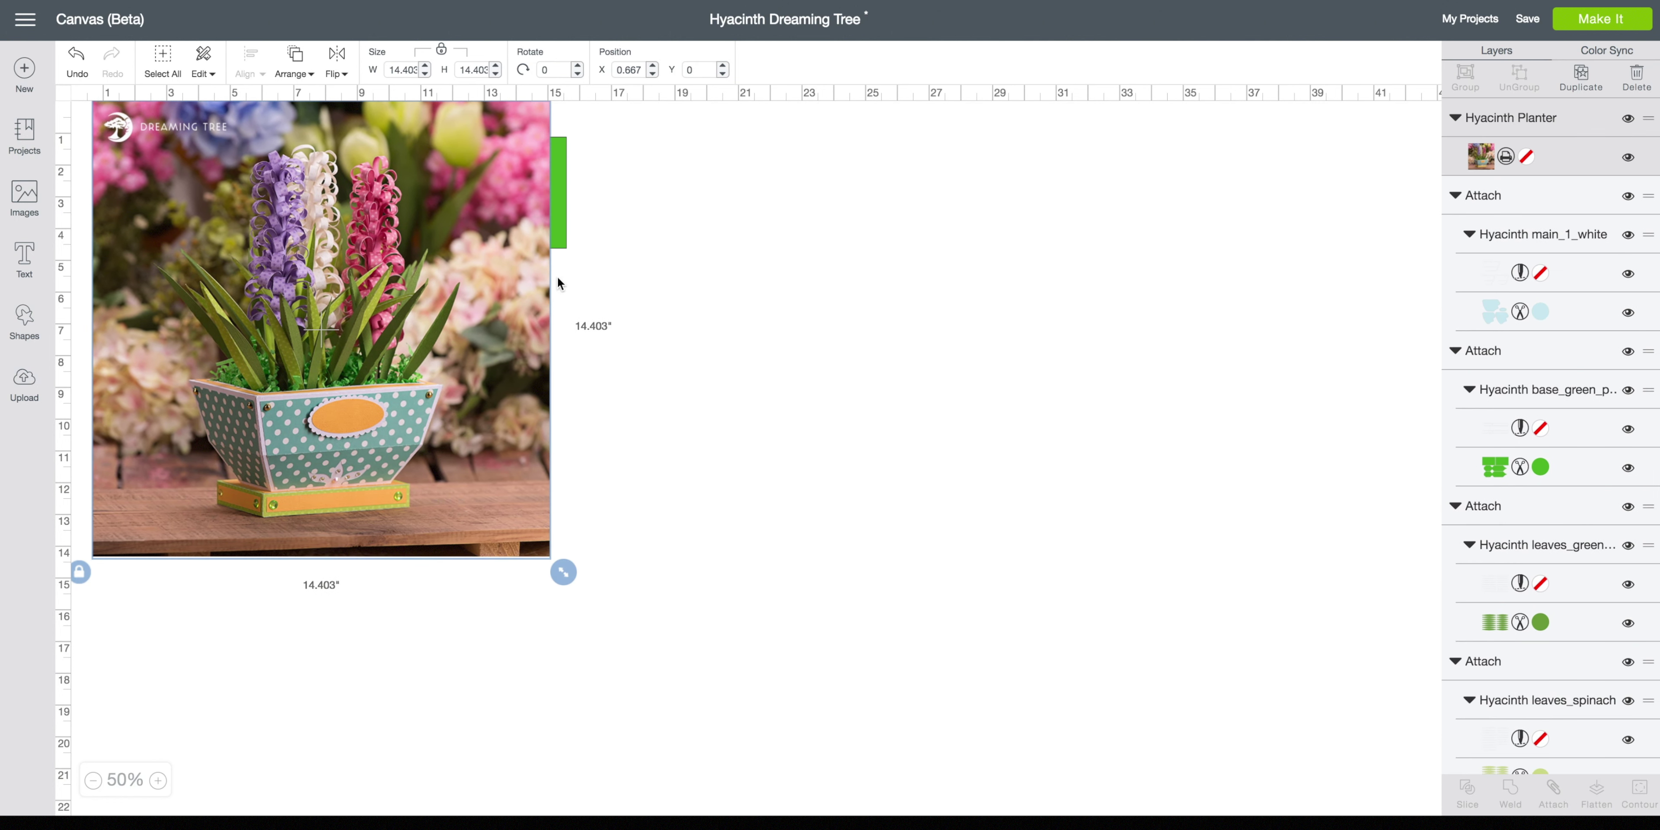
left_click(561, 243)
left_click(696, 415)
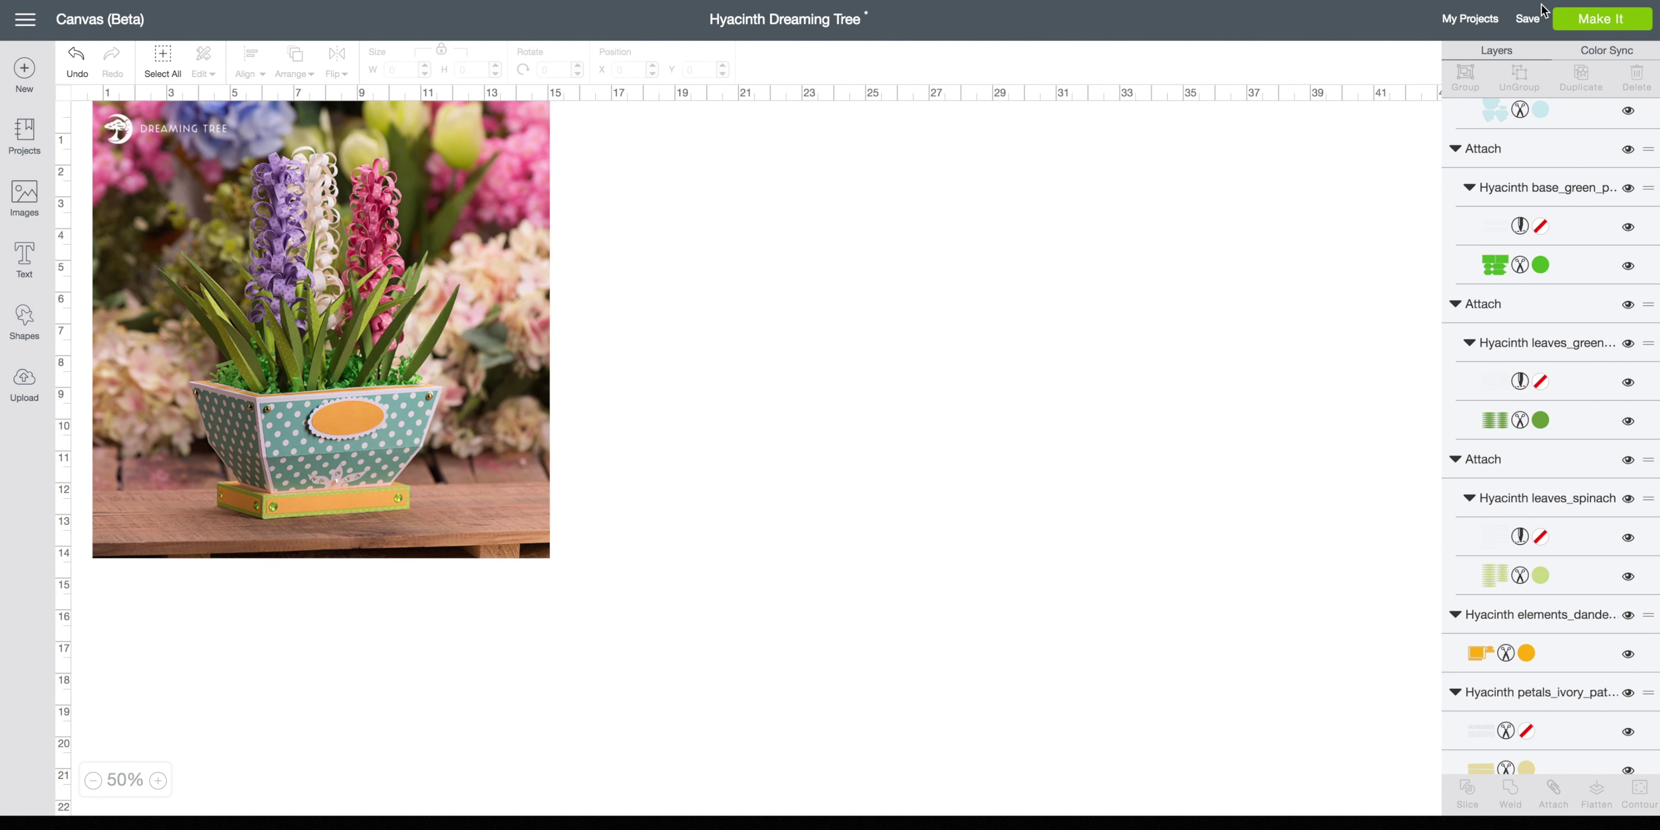
Step: Save the project and check its photo thumbnail in My Projects
left_click(1528, 20)
left_click(1518, 48)
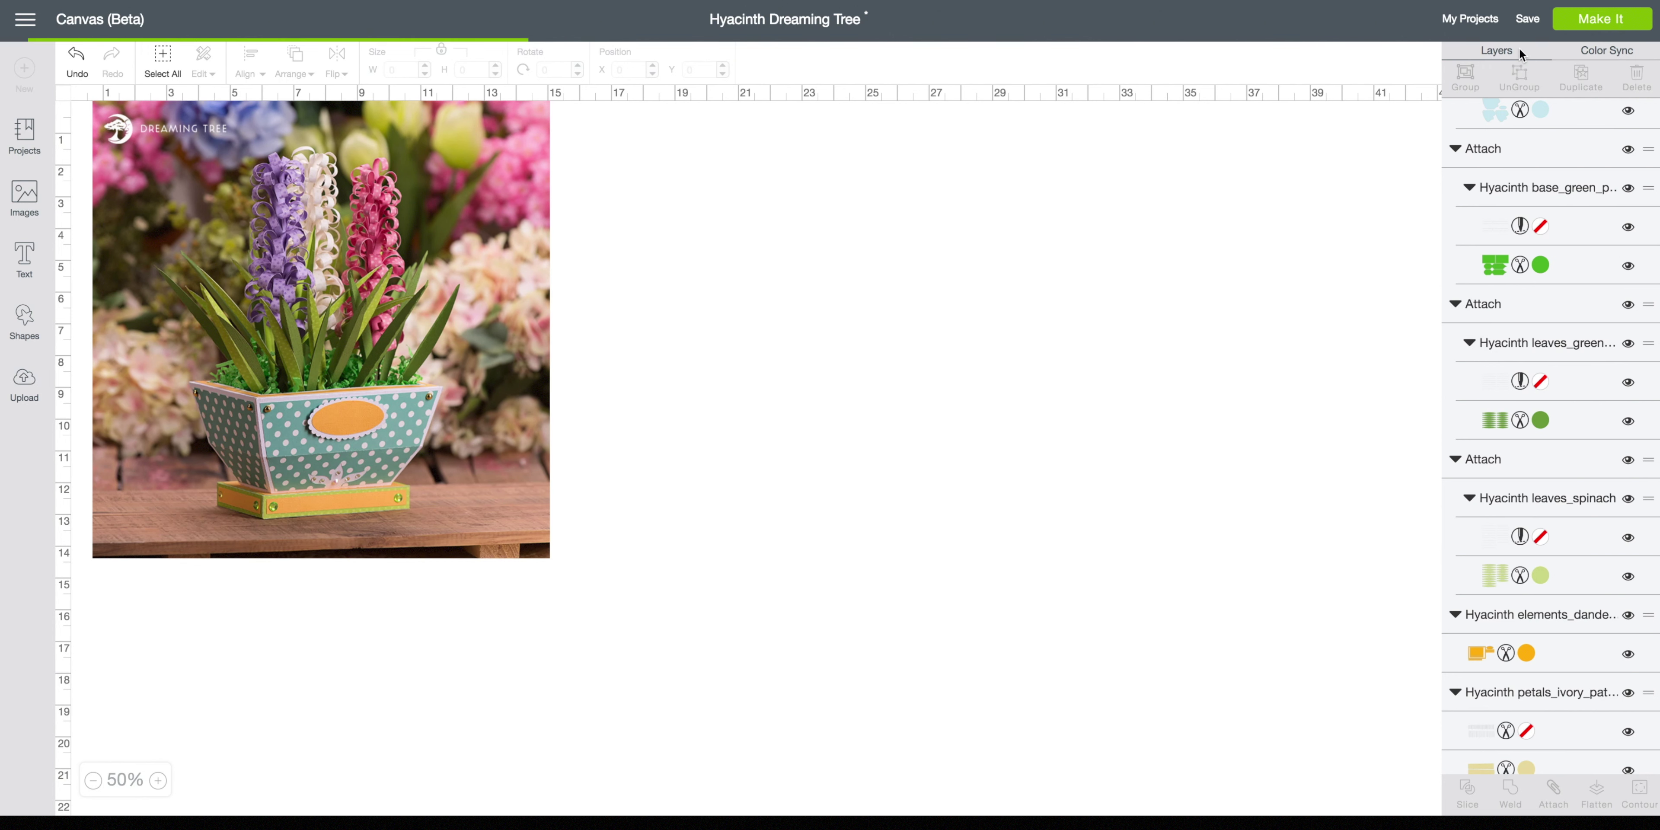
left_click(1457, 22)
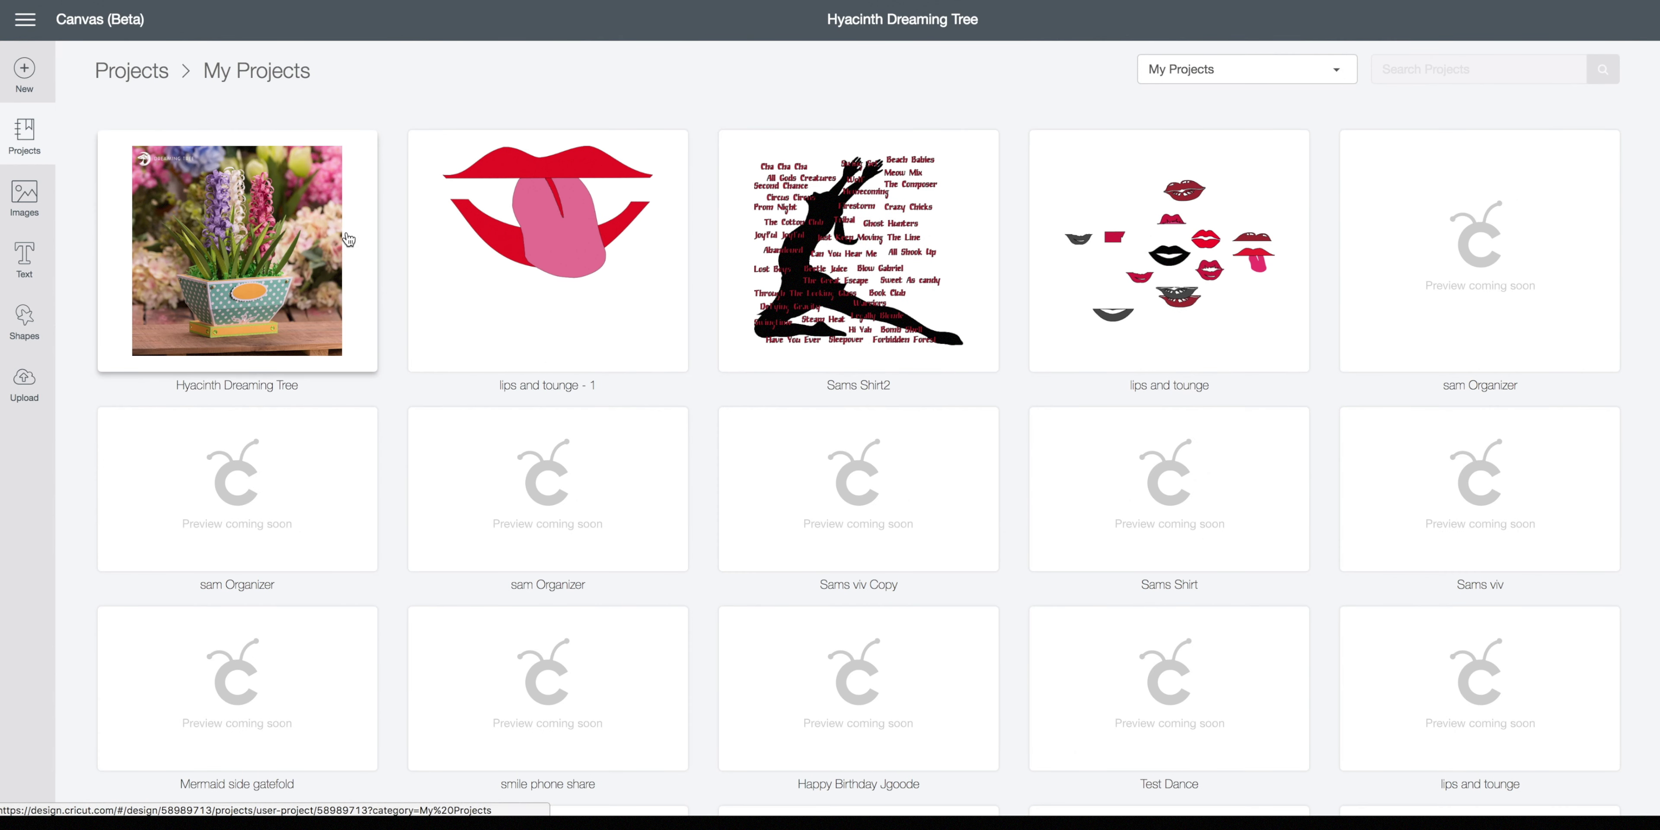